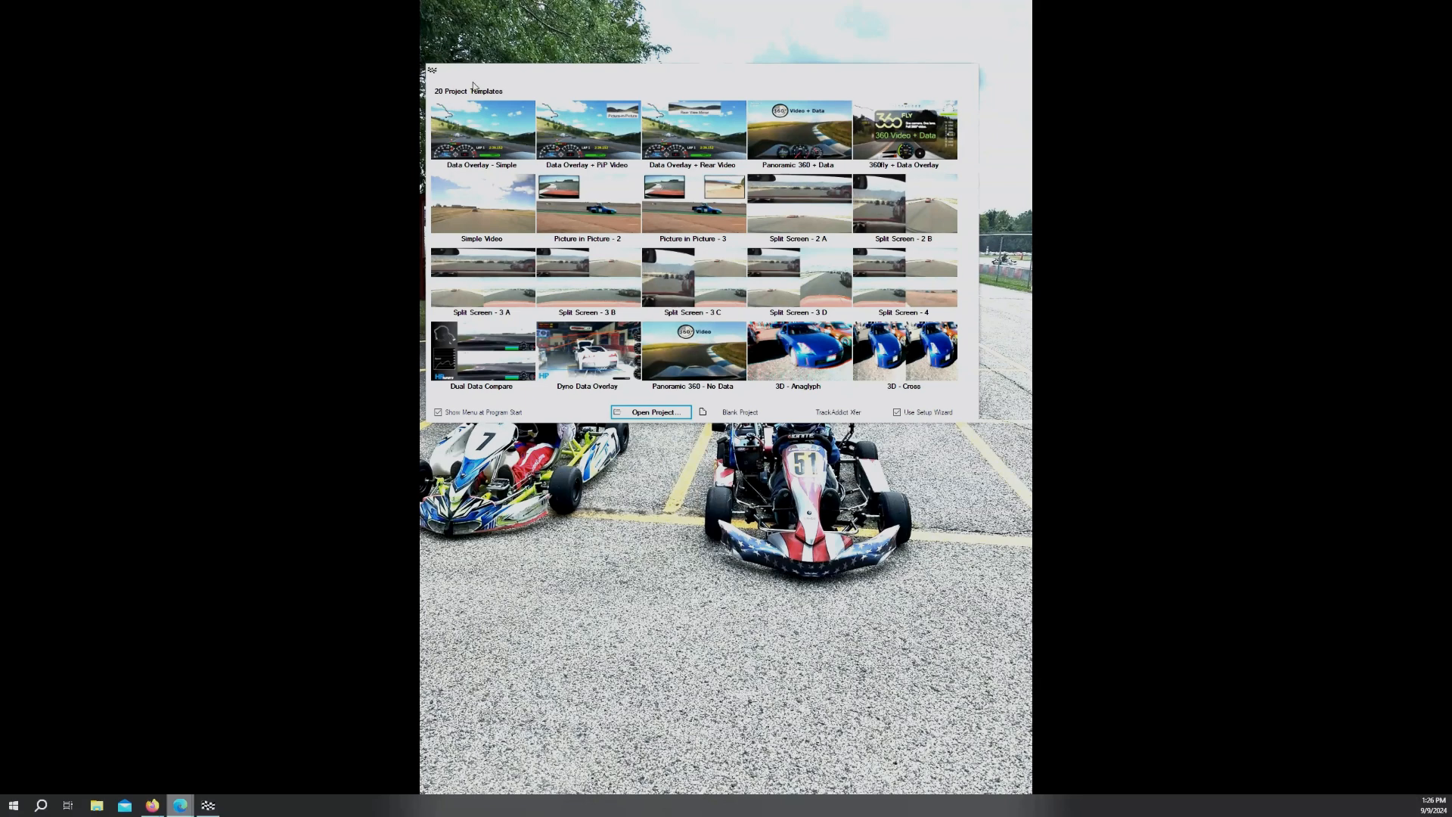
# Start a new project from the Data Overlay - Simple template
pyautogui.click(605, 77)
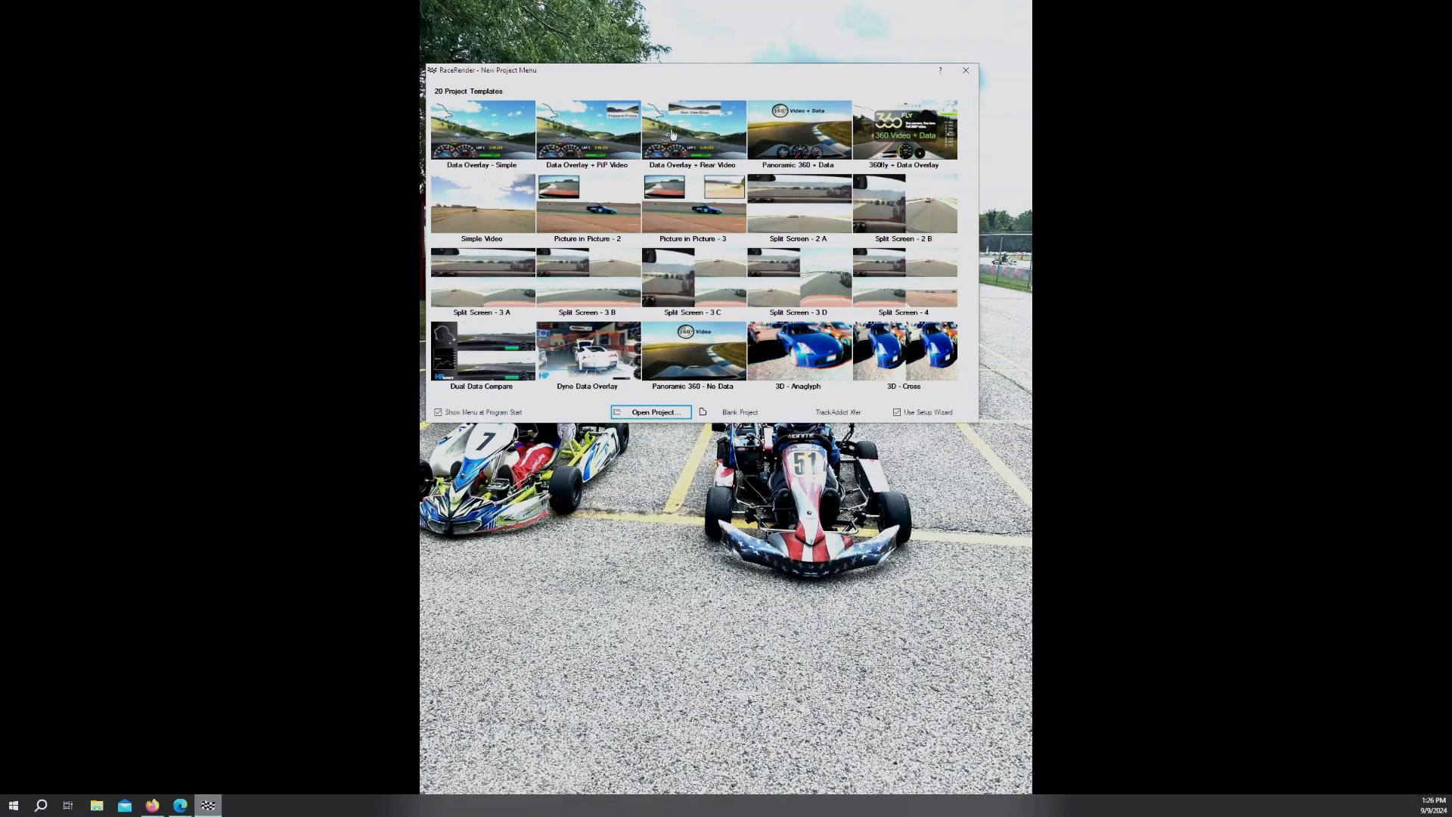
pyautogui.moveTo(719, 78)
pyautogui.mouseDown()
pyautogui.moveTo(724, 101)
pyautogui.moveTo(743, 83)
pyautogui.mouseUp()
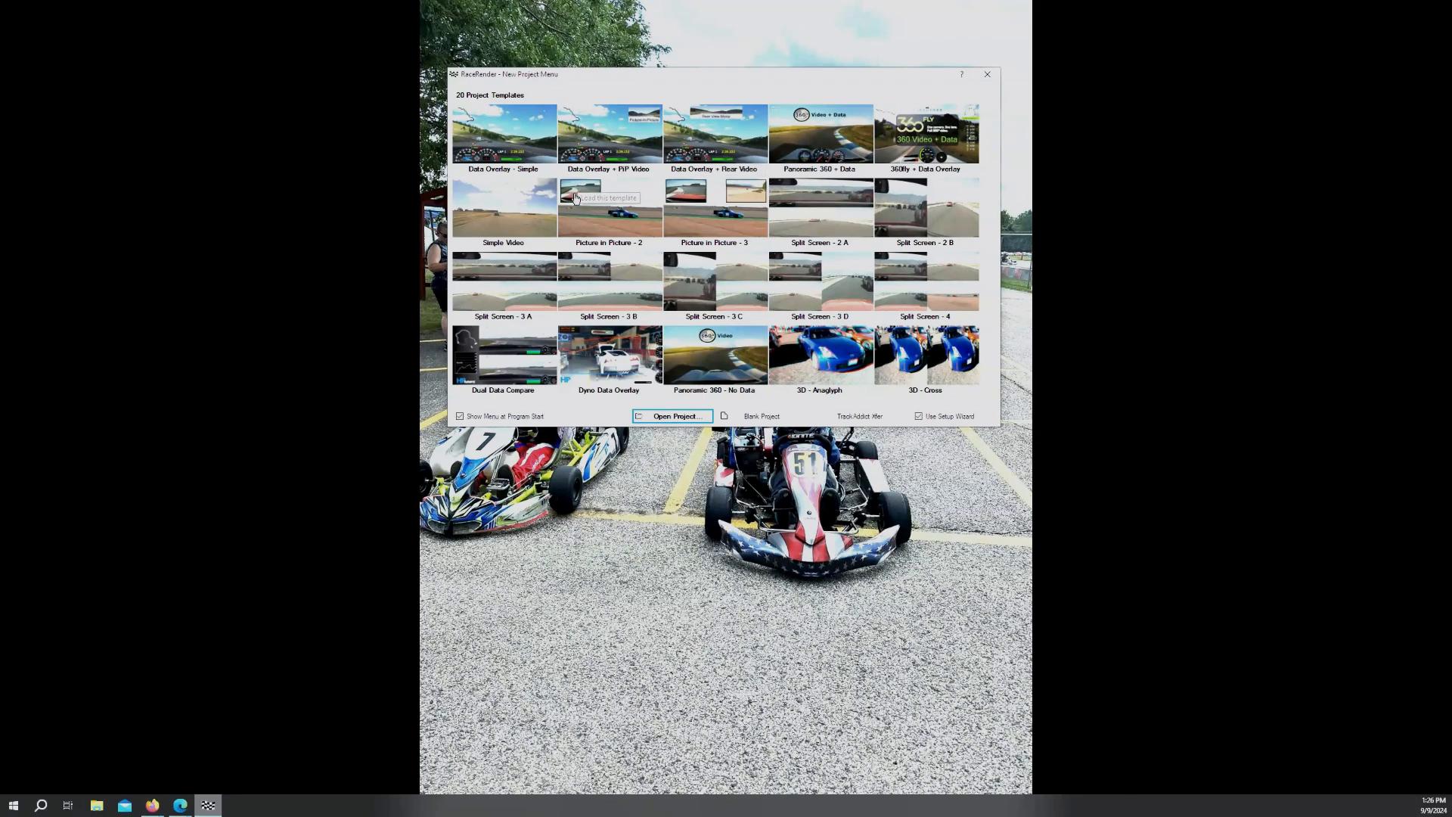
pyautogui.click(508, 142)
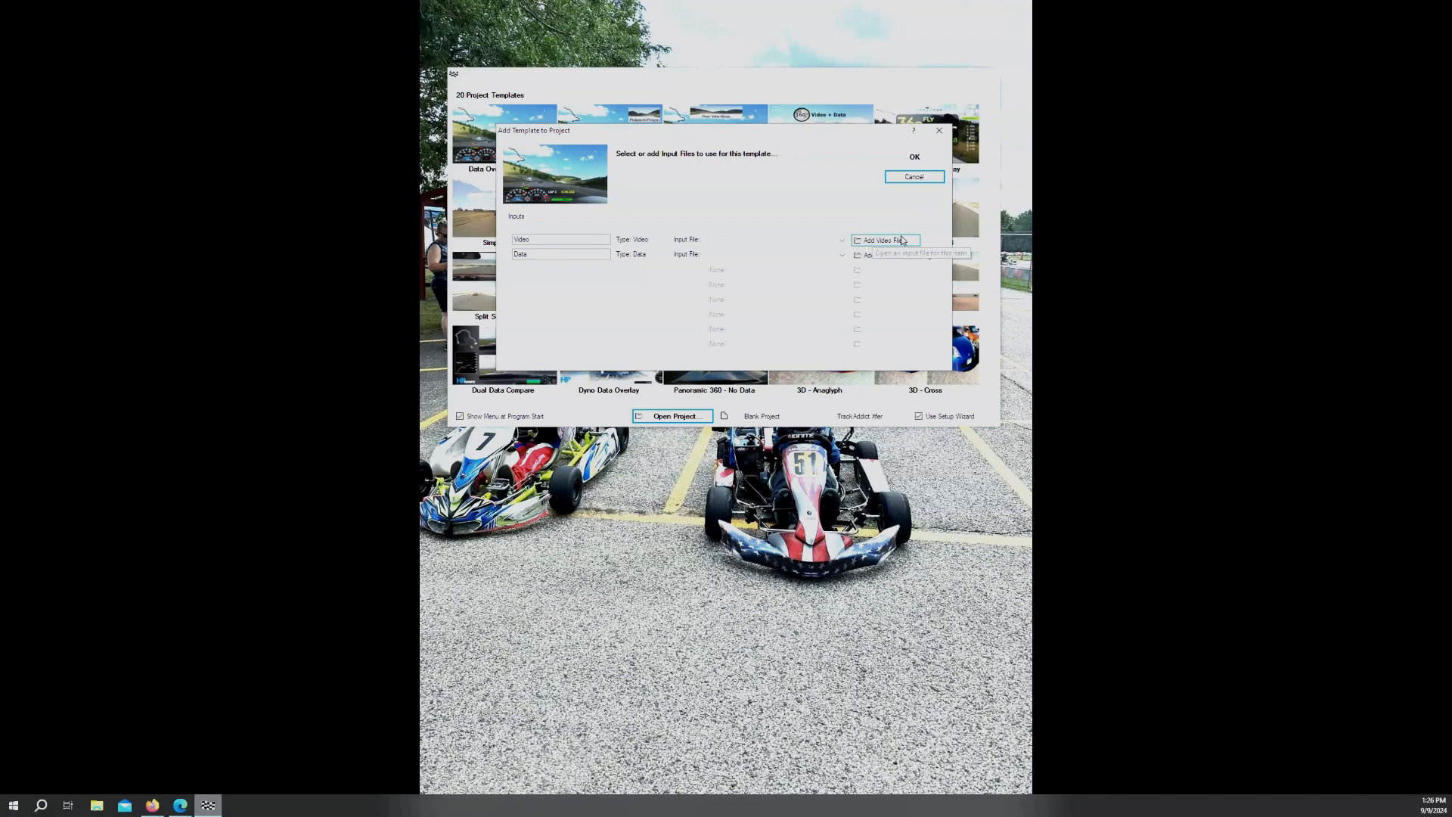
pyautogui.moveTo(810, 137); pyautogui.dragTo(897, 186)
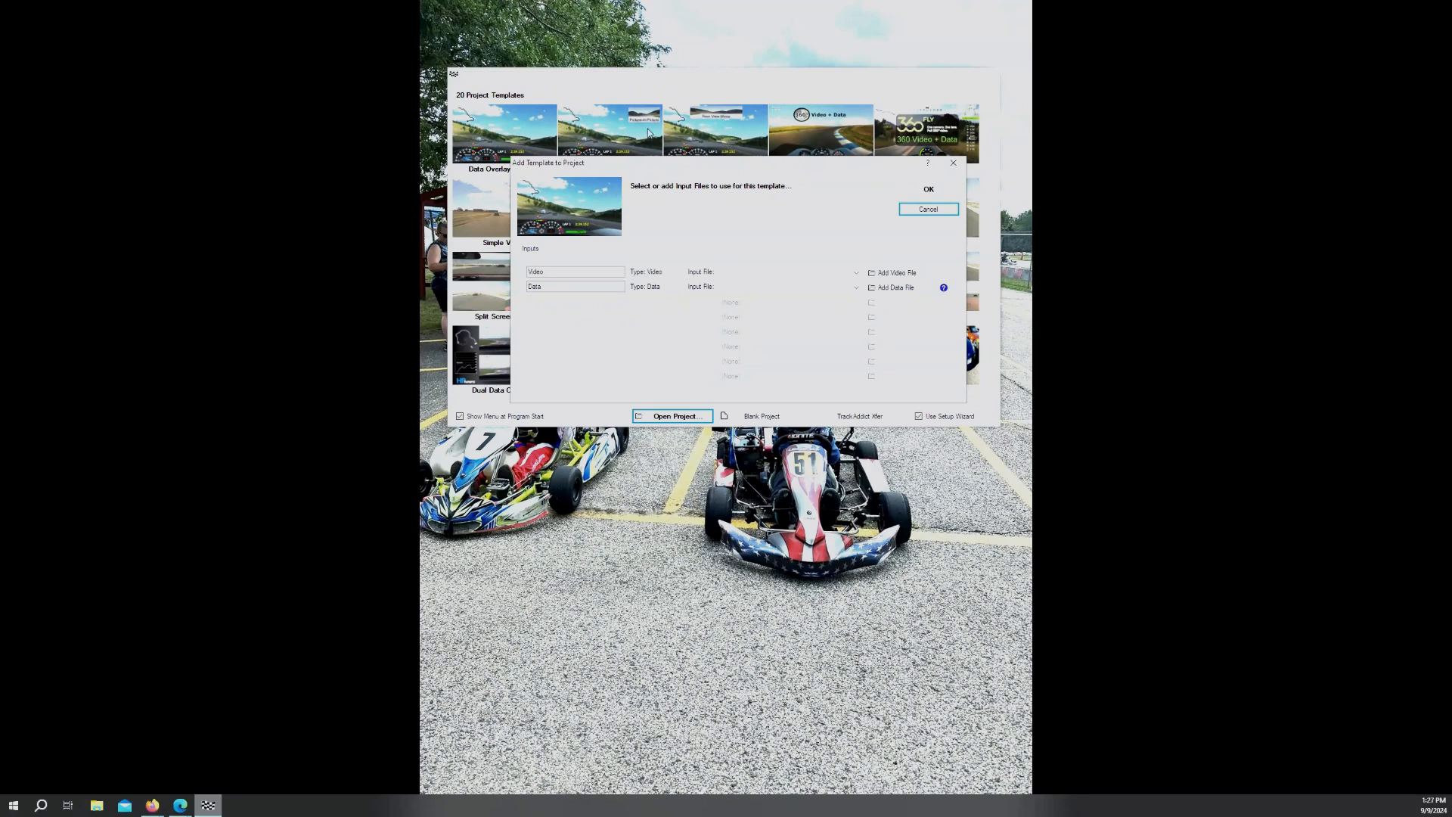
pyautogui.moveTo(805, 159); pyautogui.dragTo(775, 131)
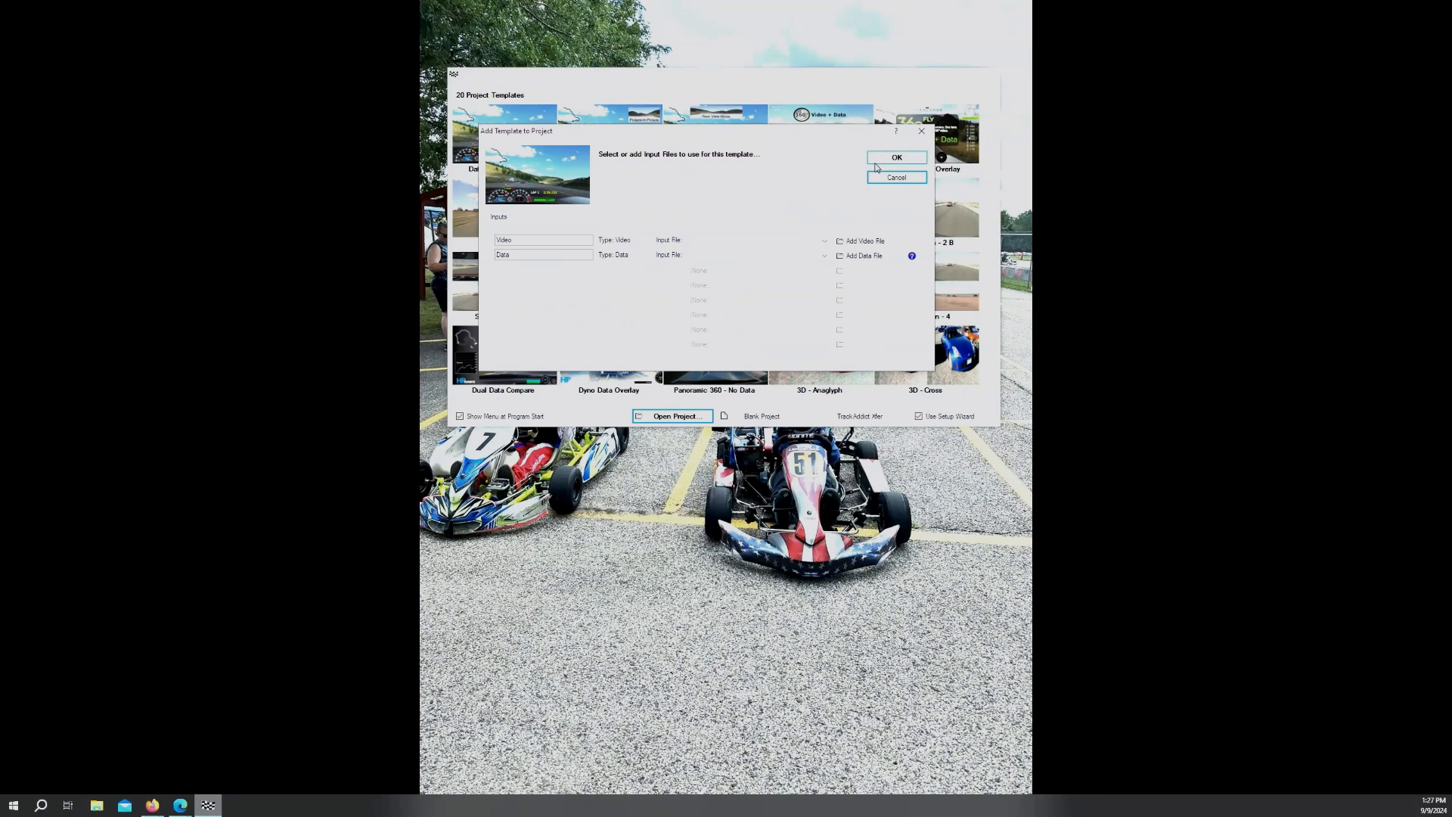
# Add "9 8 24 BKC Bus Stop KK Final (4k).mp4" from the 9 8 24 BKC Bus Stop folder as the template's video input
pyautogui.click(855, 241)
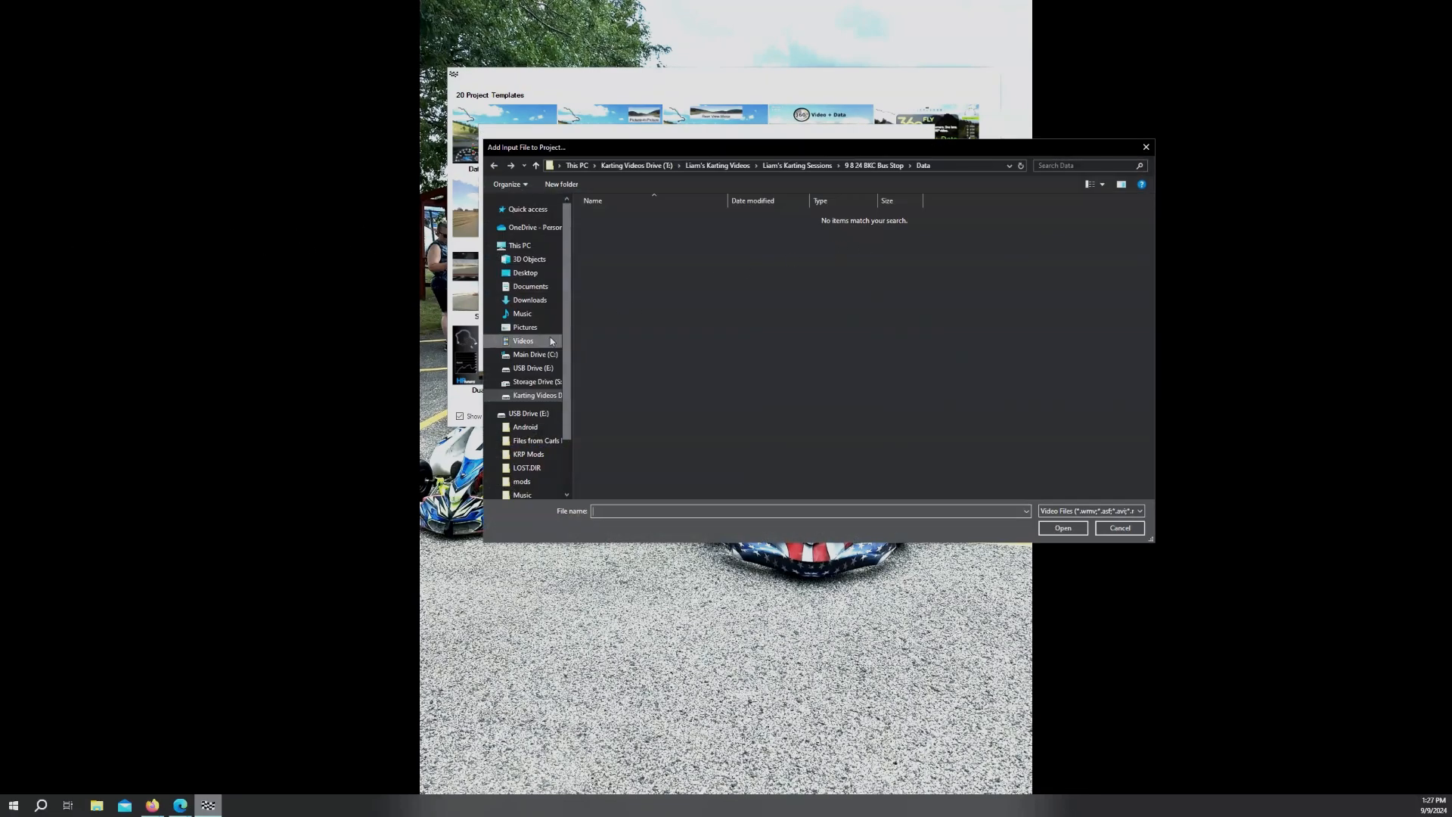
pyautogui.click(548, 395)
pyautogui.doubleClick(625, 219)
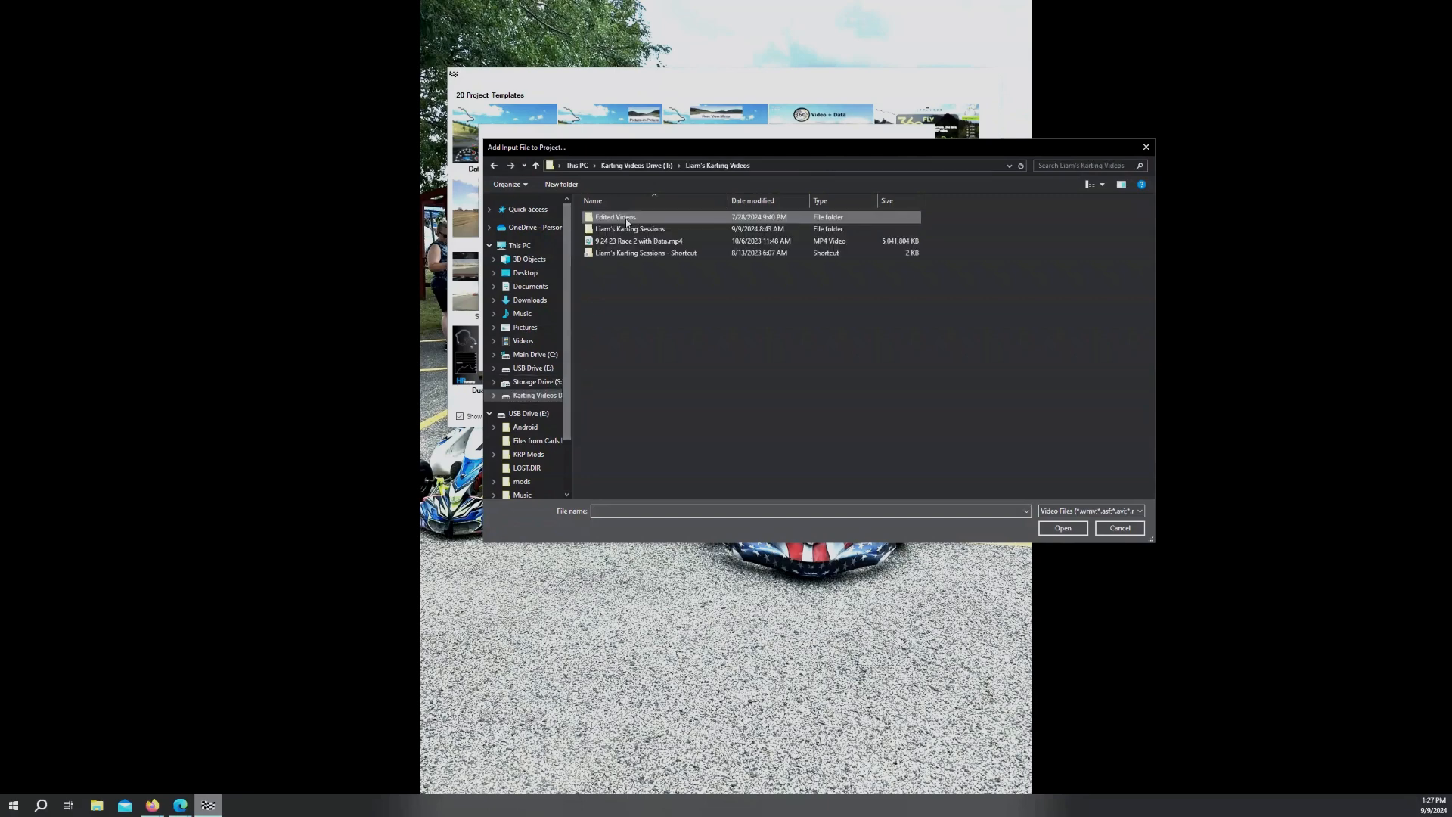
pyautogui.doubleClick(629, 228)
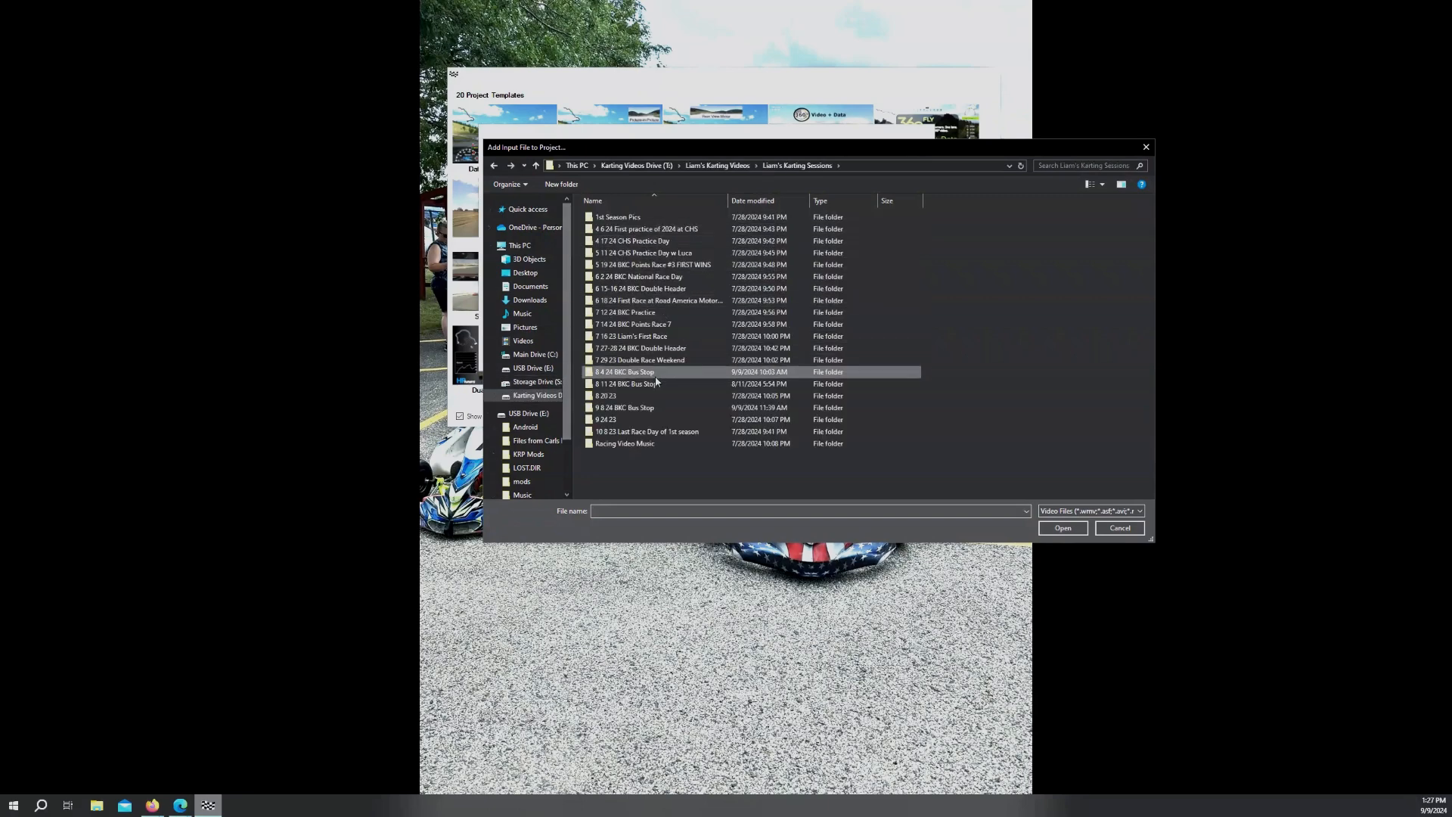
pyautogui.doubleClick(639, 409)
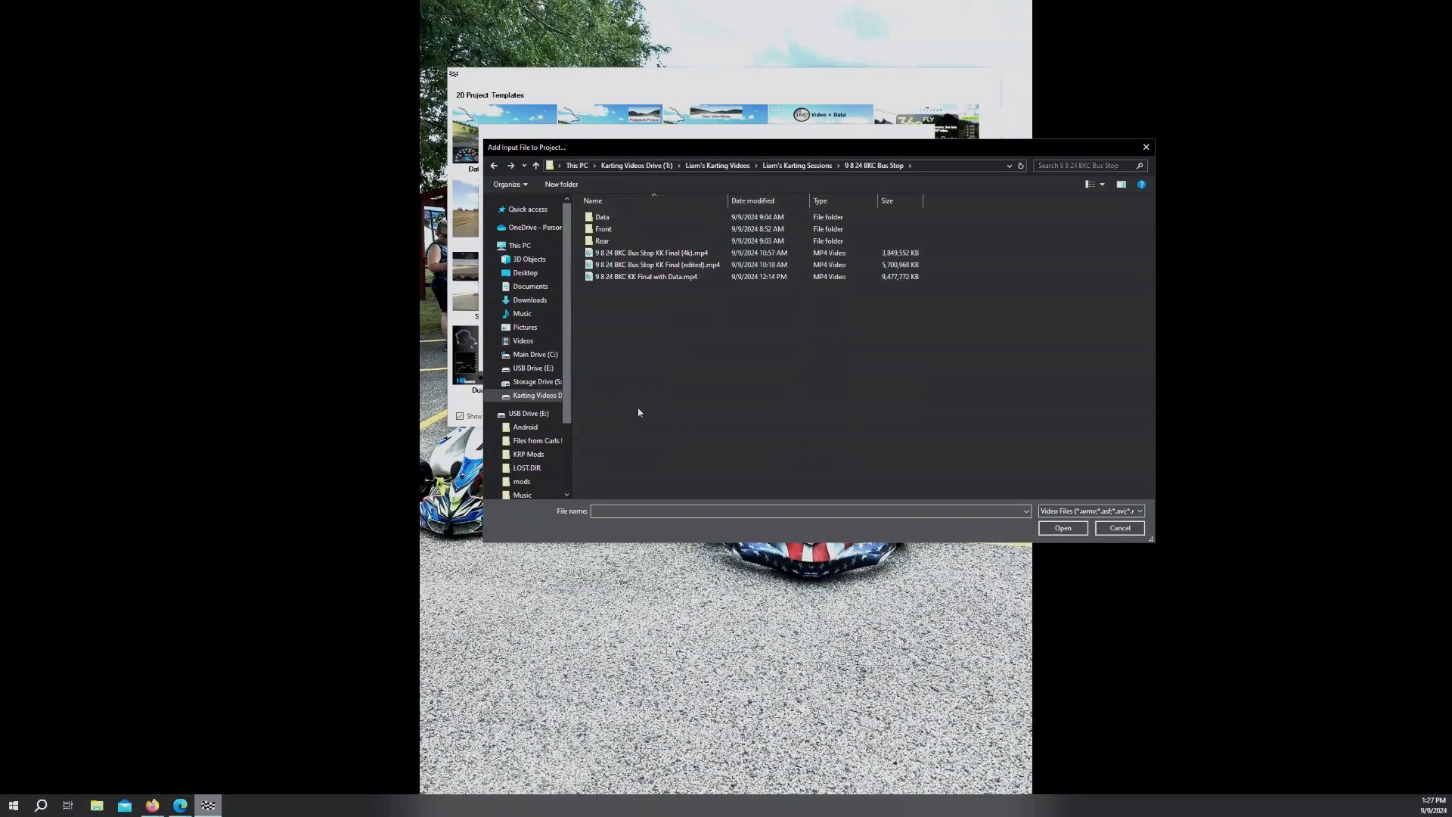
pyautogui.click(667, 253)
pyautogui.click(667, 252)
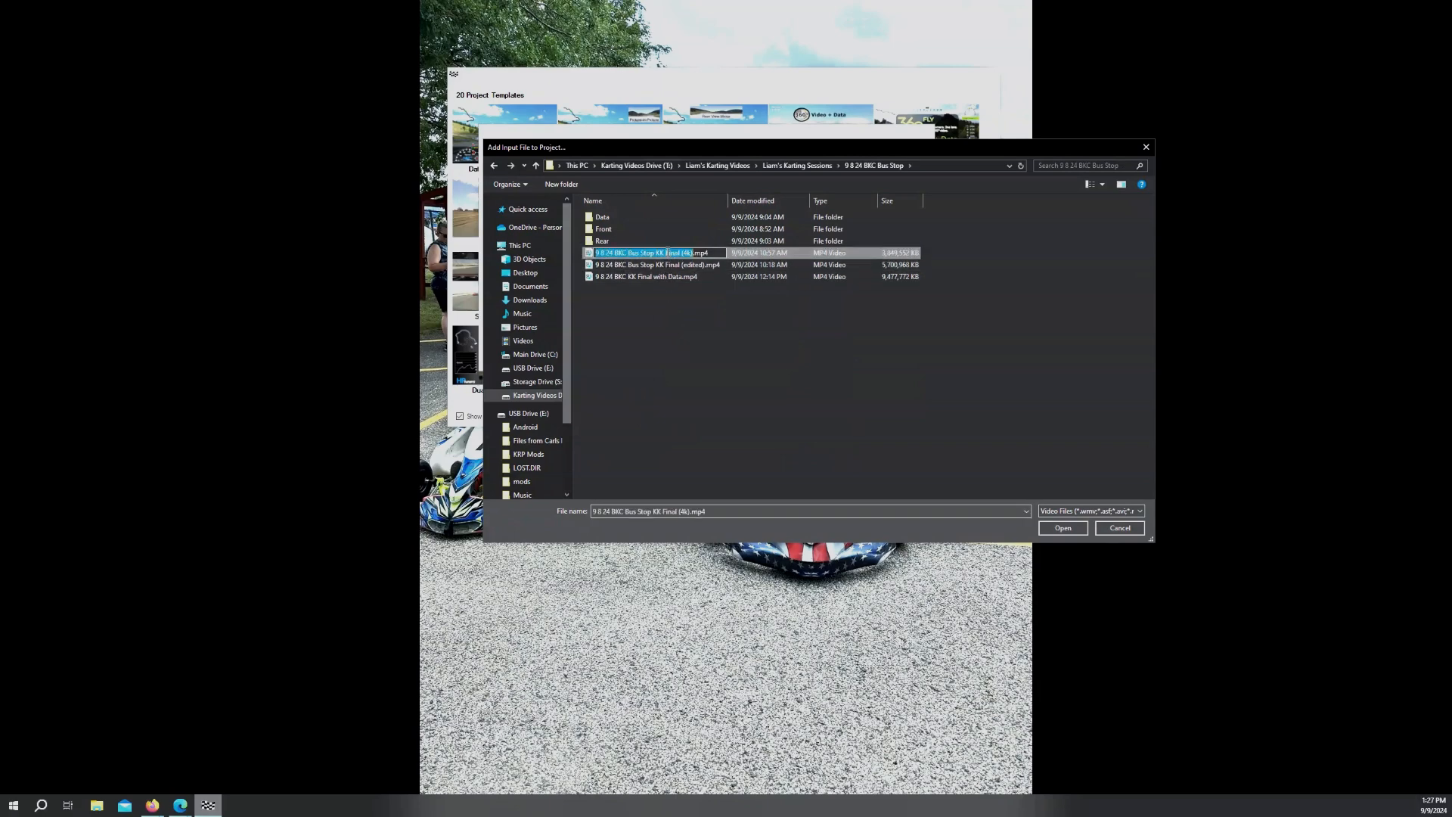
pyautogui.click(703, 253)
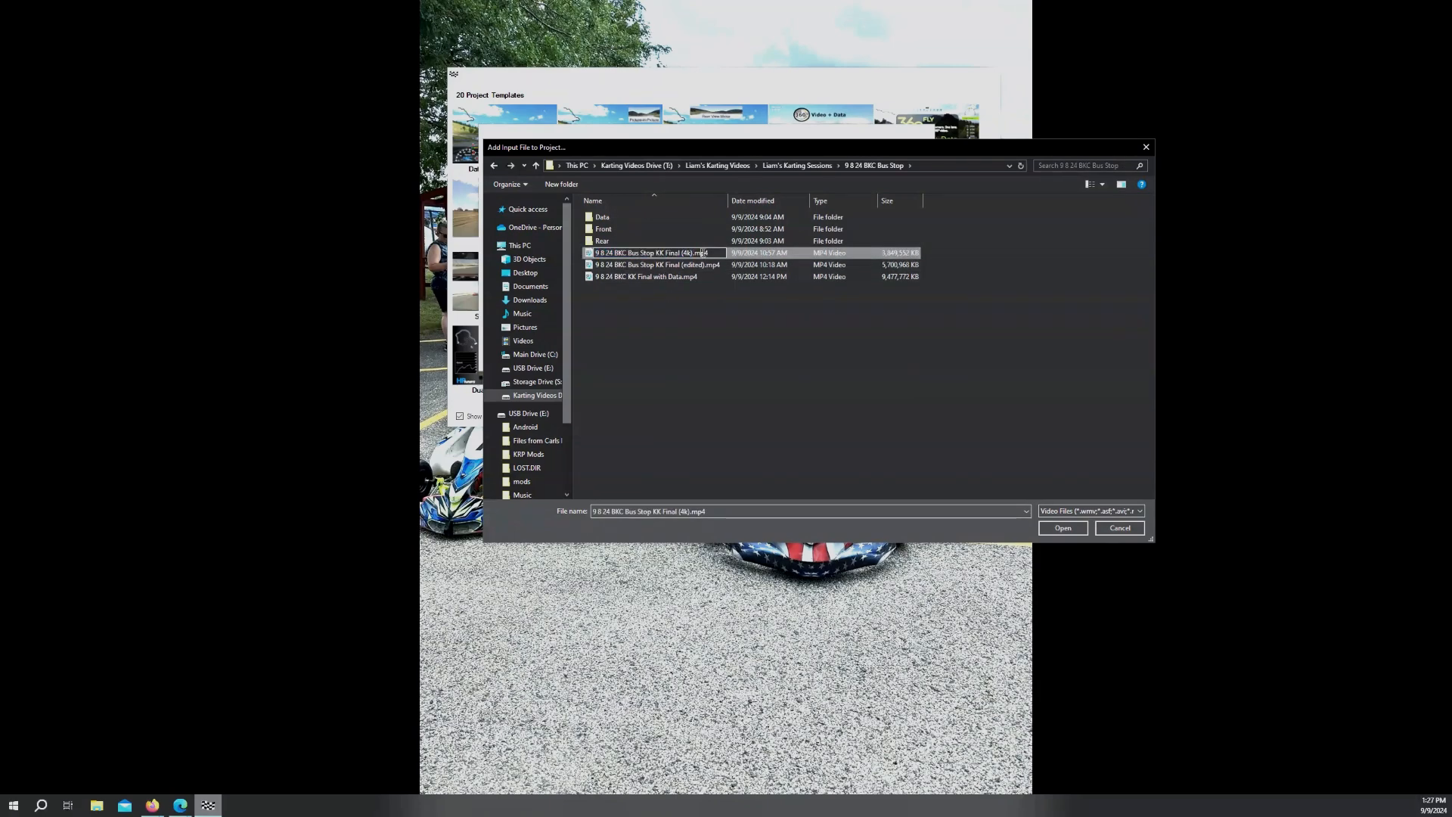
pyautogui.click(1059, 527)
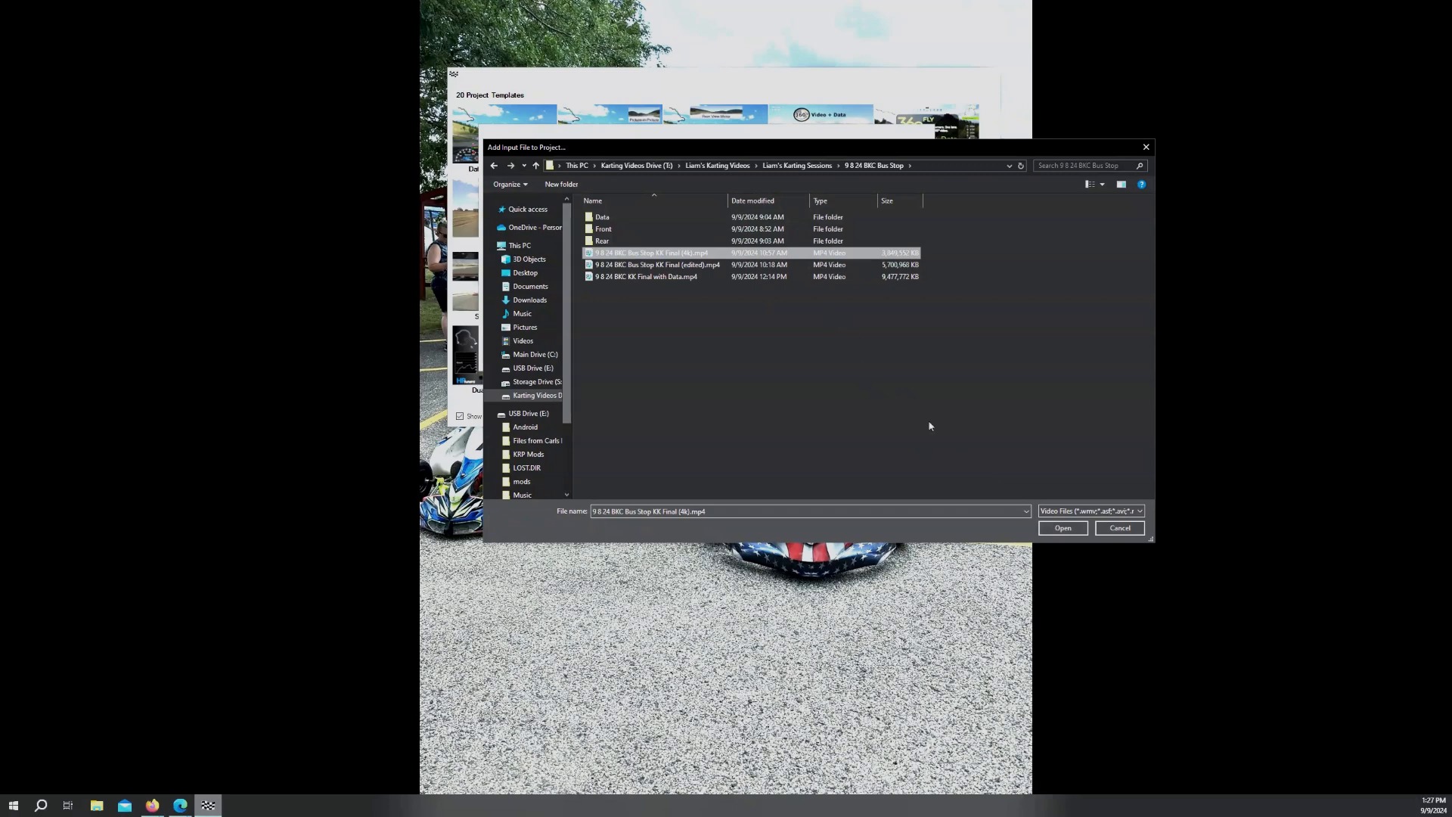
pyautogui.click(1063, 527)
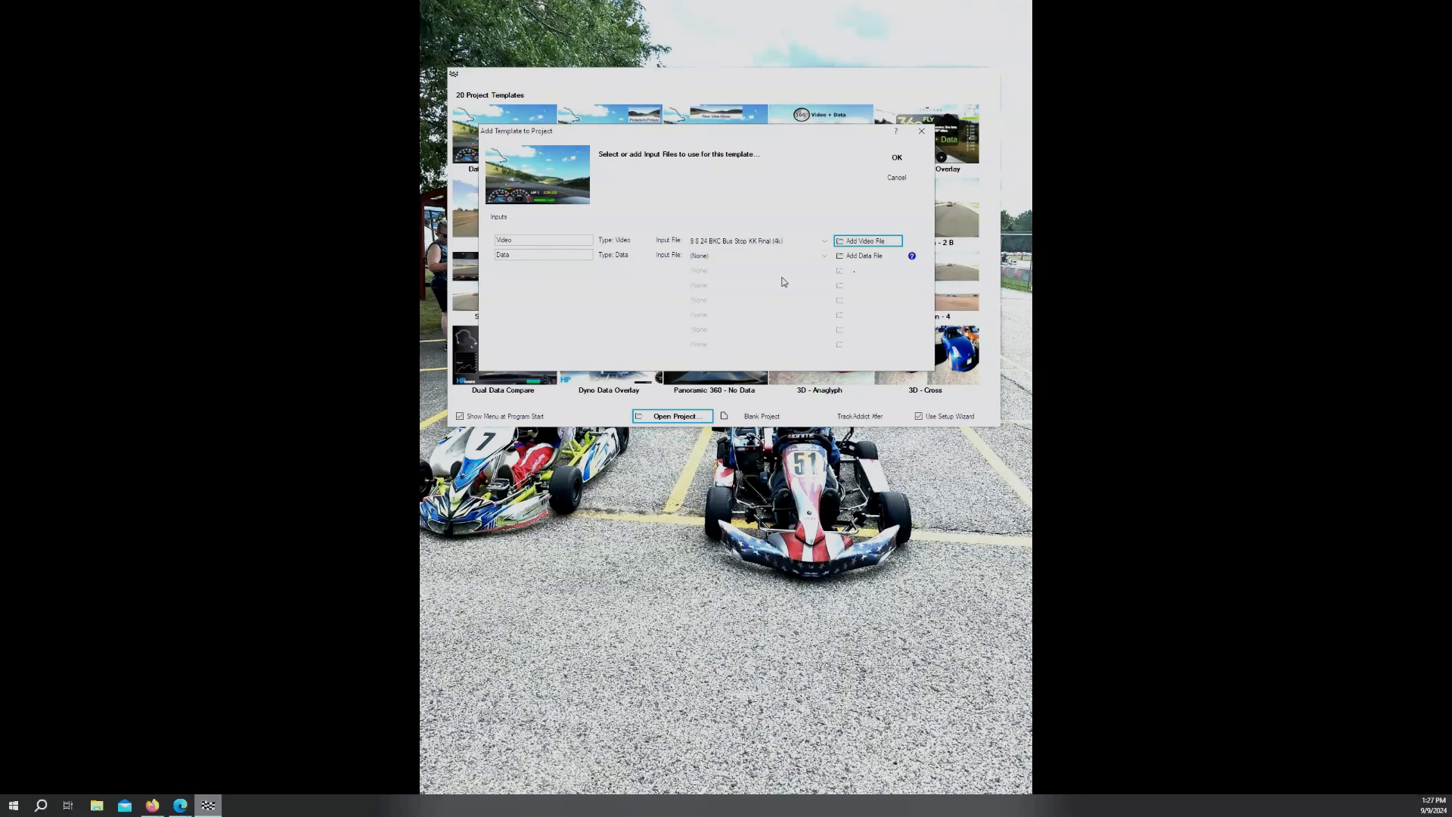
# Add "9 8 24 BKC Final.csv" from the Data folder as the data input and accept the template's inputs
pyautogui.click(866, 257)
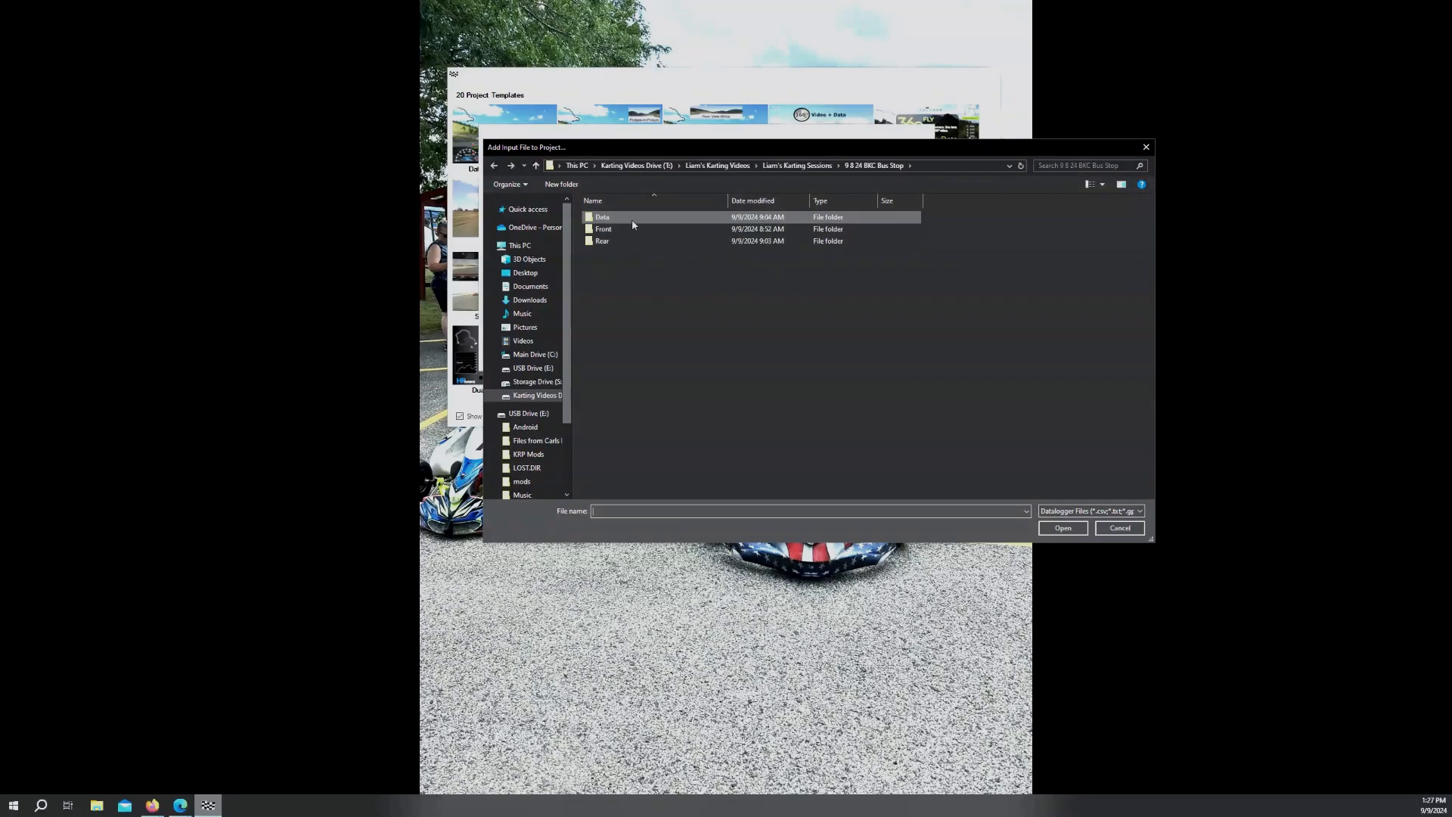
pyautogui.doubleClick(632, 224)
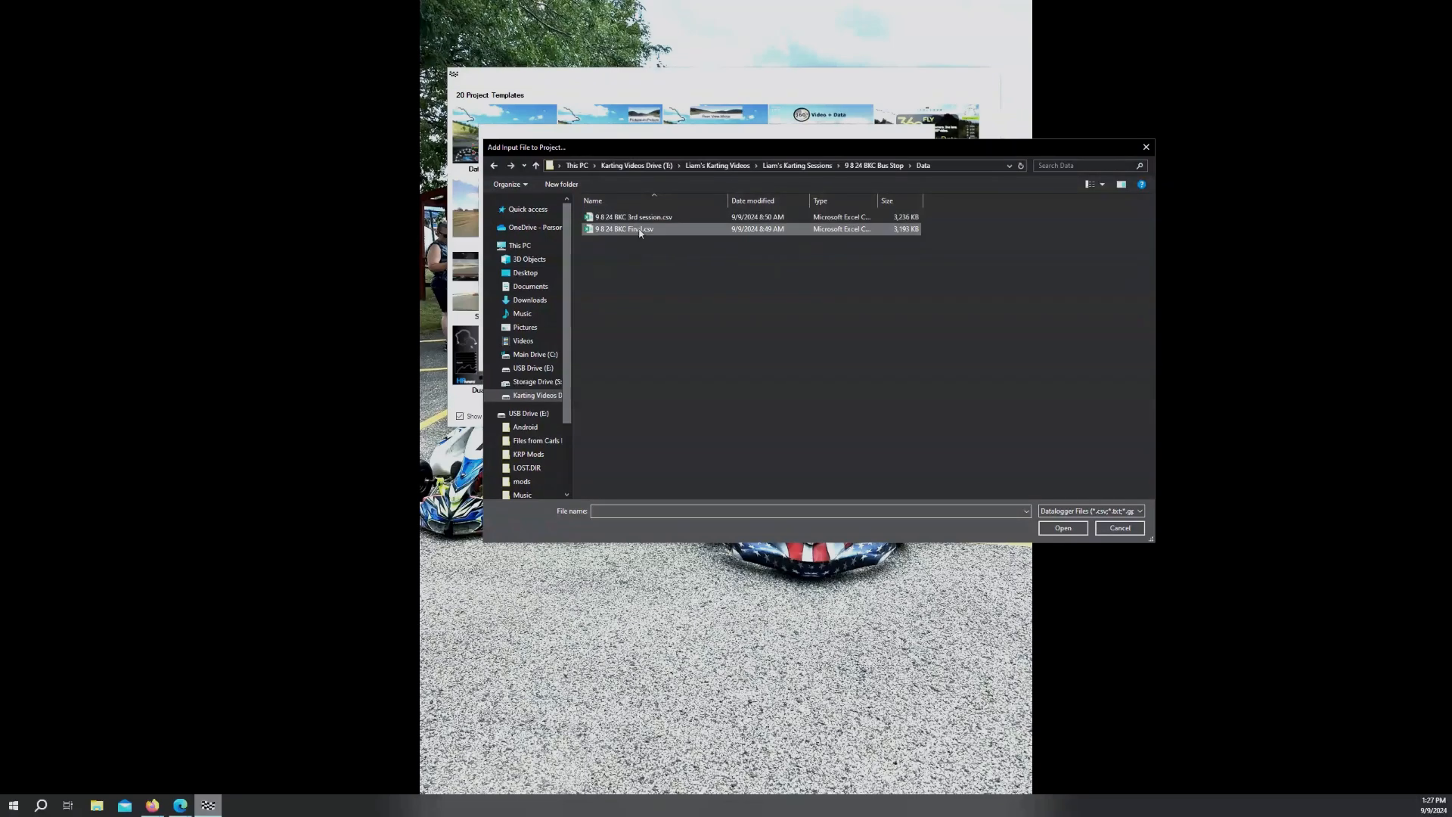
pyautogui.click(639, 229)
pyautogui.click(1074, 527)
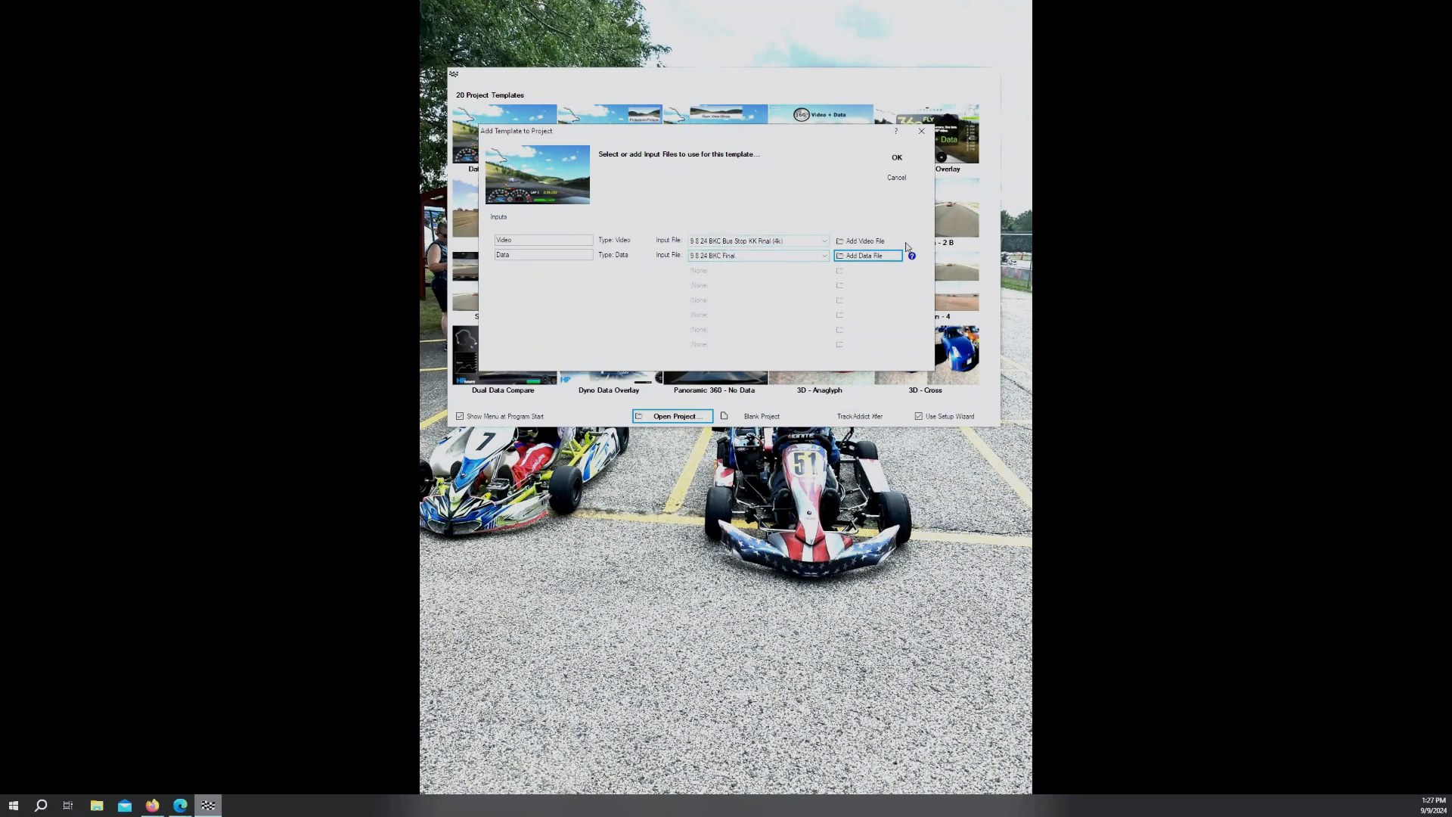
pyautogui.click(897, 157)
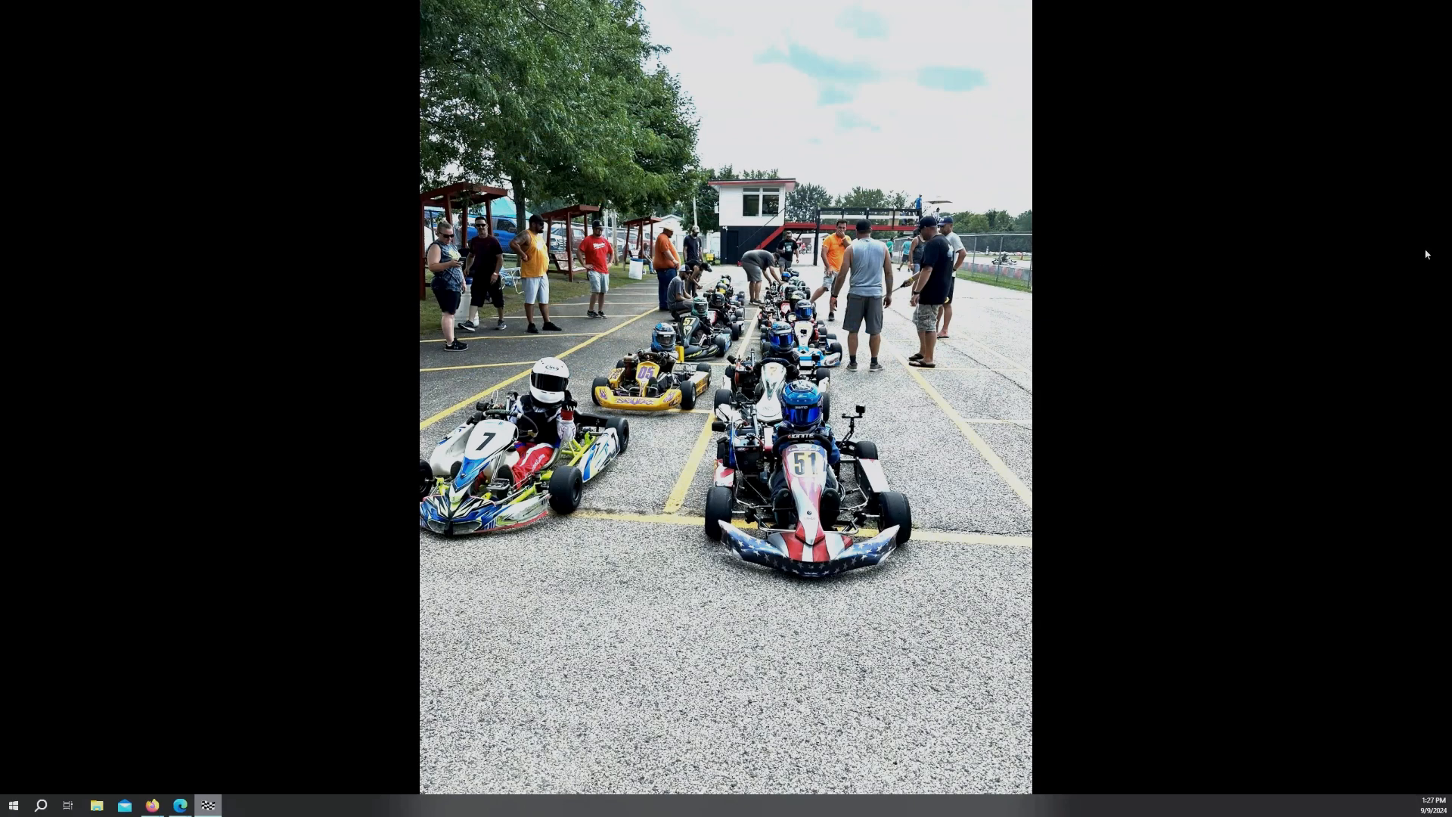
# Choose the Transparent - 3 data overlay template and turn off its altitude display, keeping the lap counter on
pyautogui.moveTo(1119, 242); pyautogui.dragTo(690, 196)
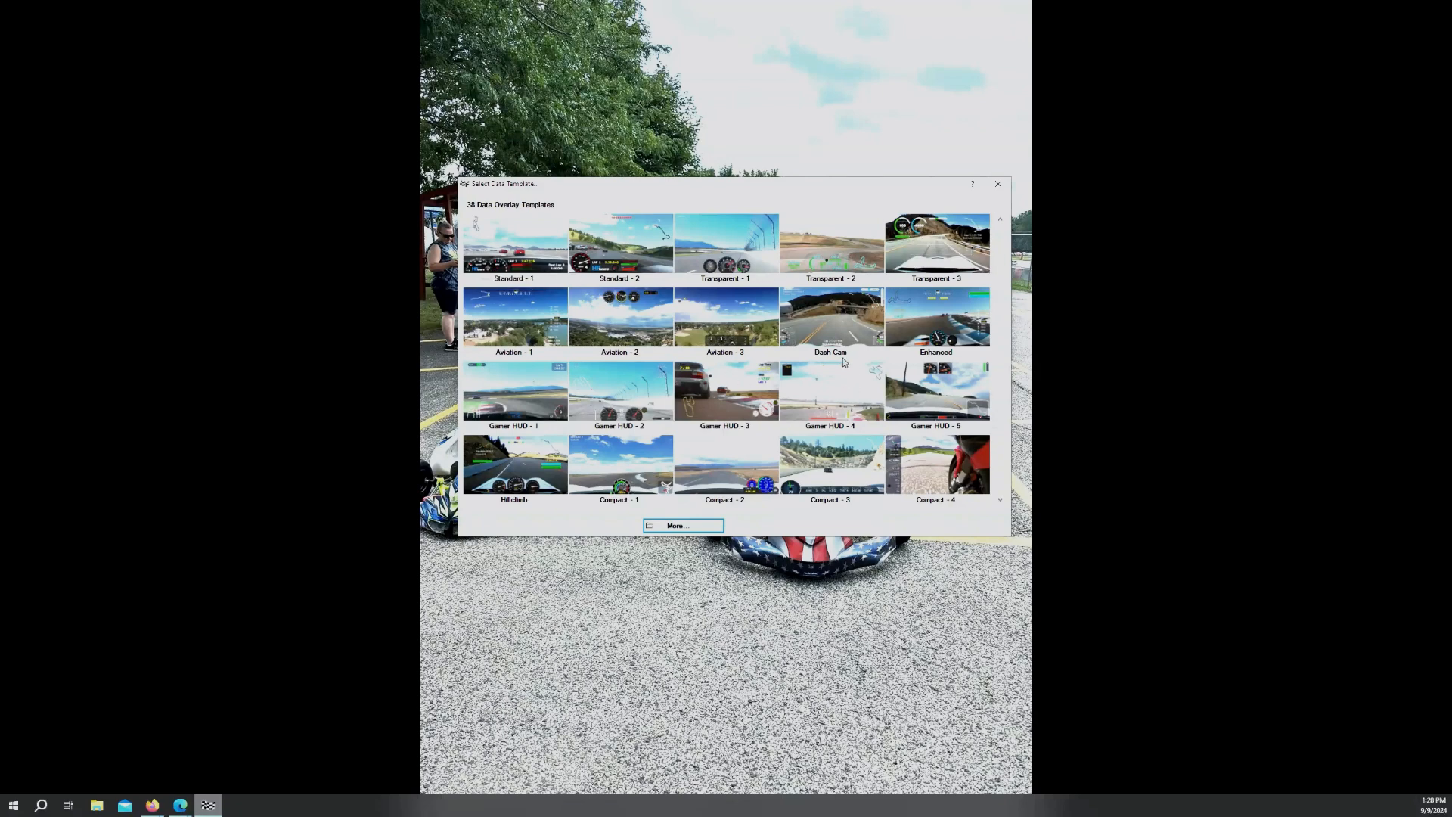
pyautogui.doubleClick(938, 242)
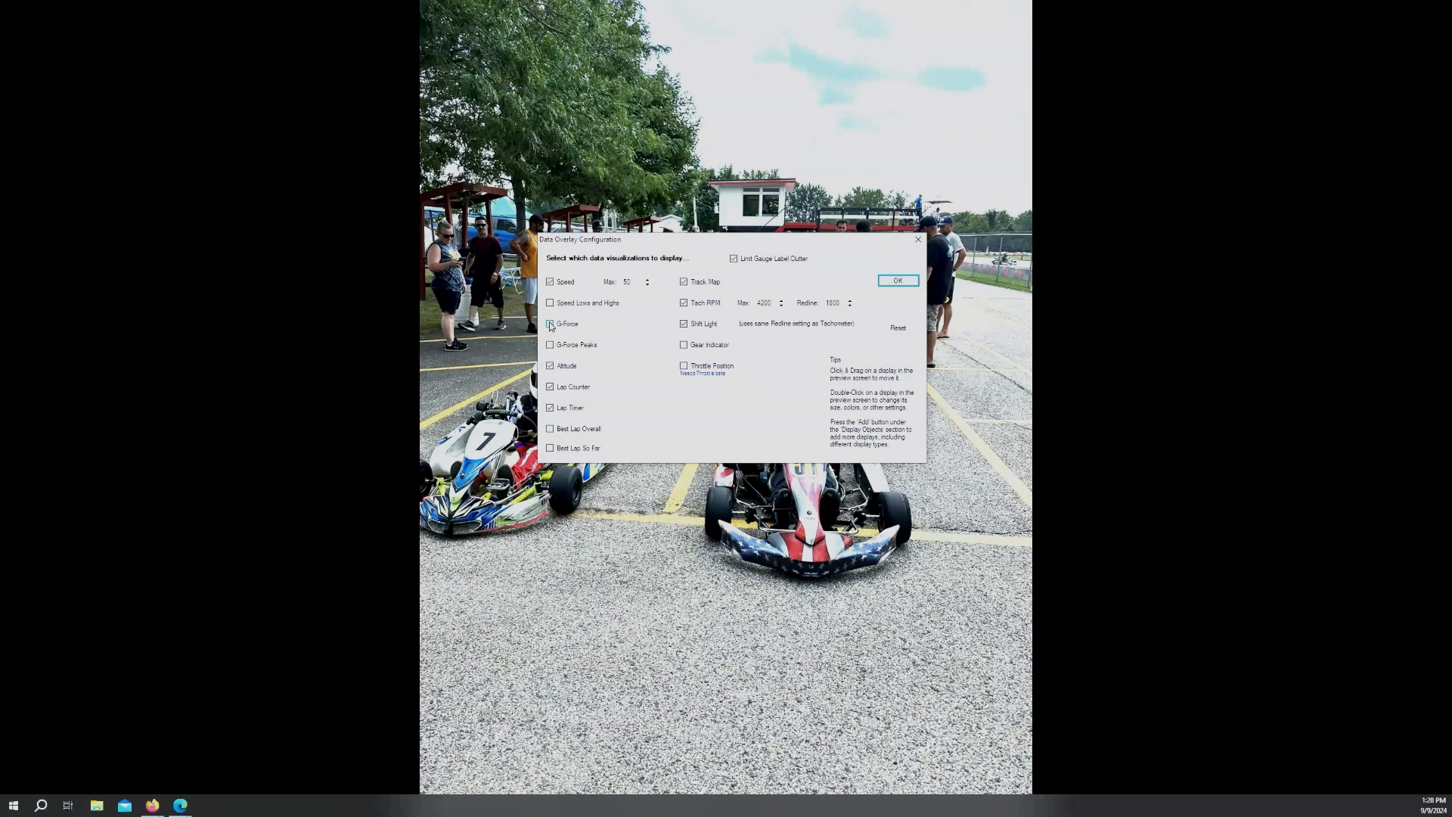
pyautogui.click(551, 367)
pyautogui.click(551, 388)
pyautogui.click(551, 409)
pyautogui.click(551, 388)
pyautogui.click(897, 282)
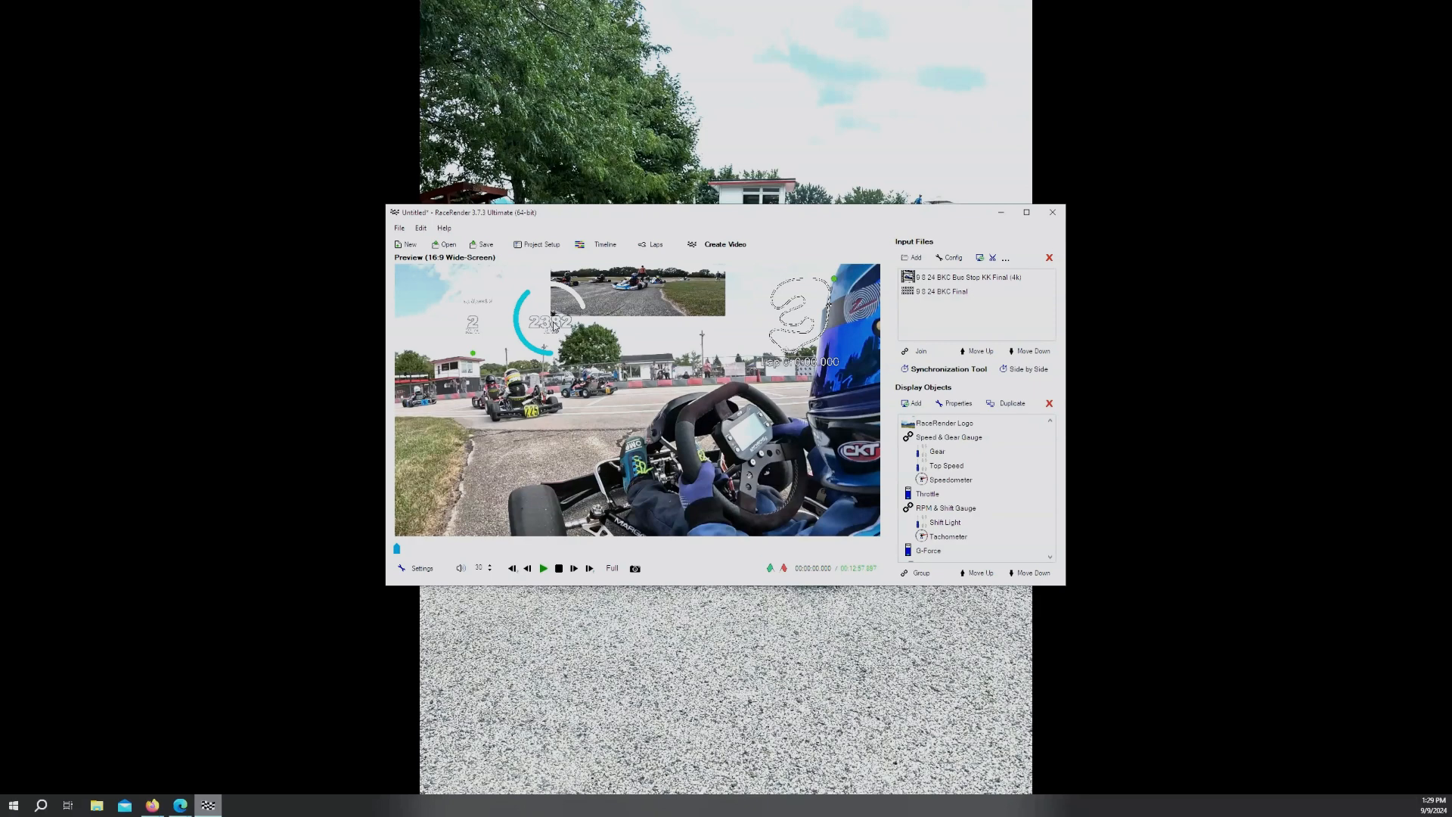
# Place the speed gauge in the lower-left corner of the video preview with the RPM gauge right beside it
pyautogui.moveTo(553, 324); pyautogui.dragTo(678, 464)
pyautogui.moveTo(478, 312); pyautogui.dragTo(499, 464)
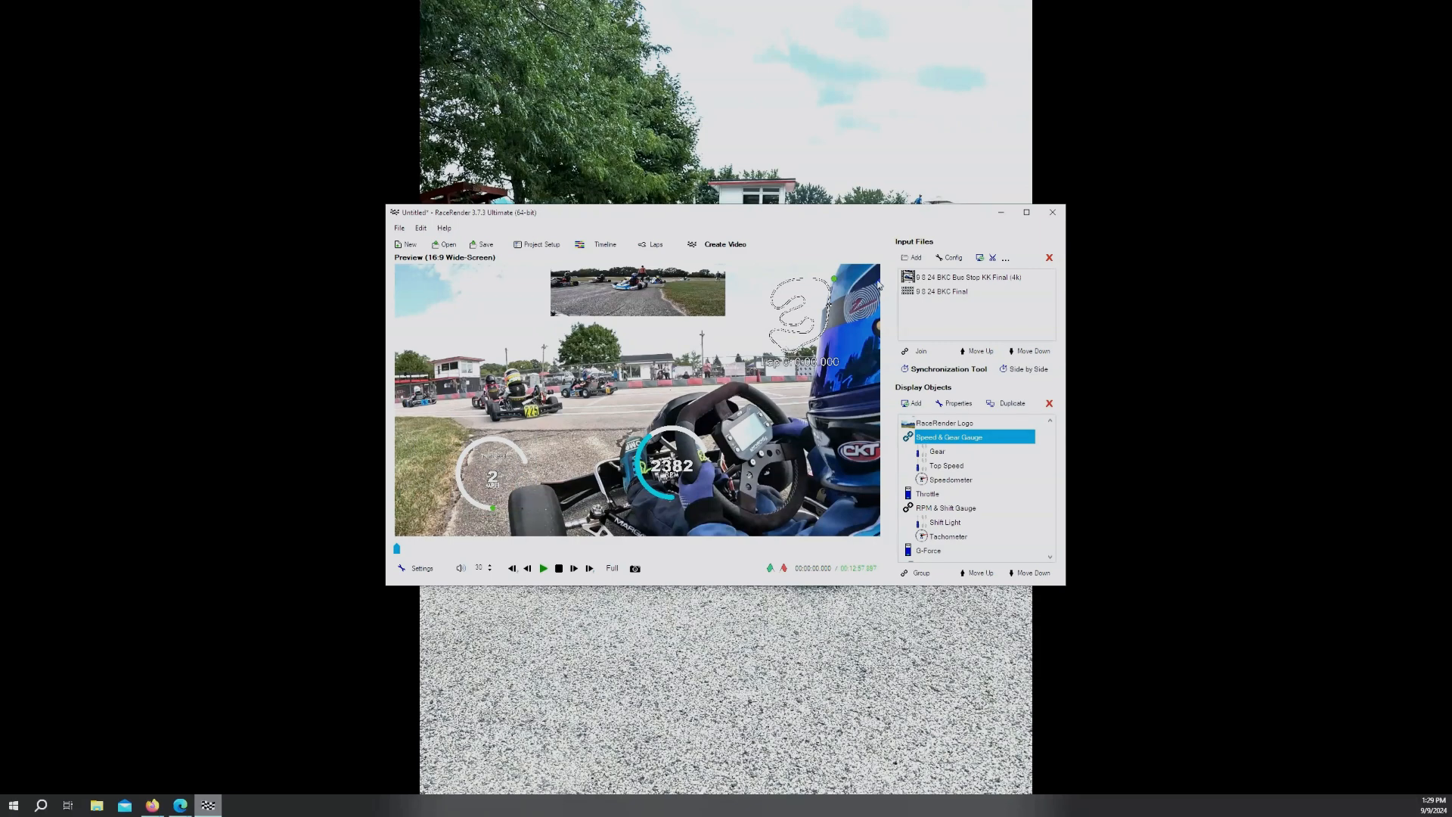
pyautogui.click(1026, 213)
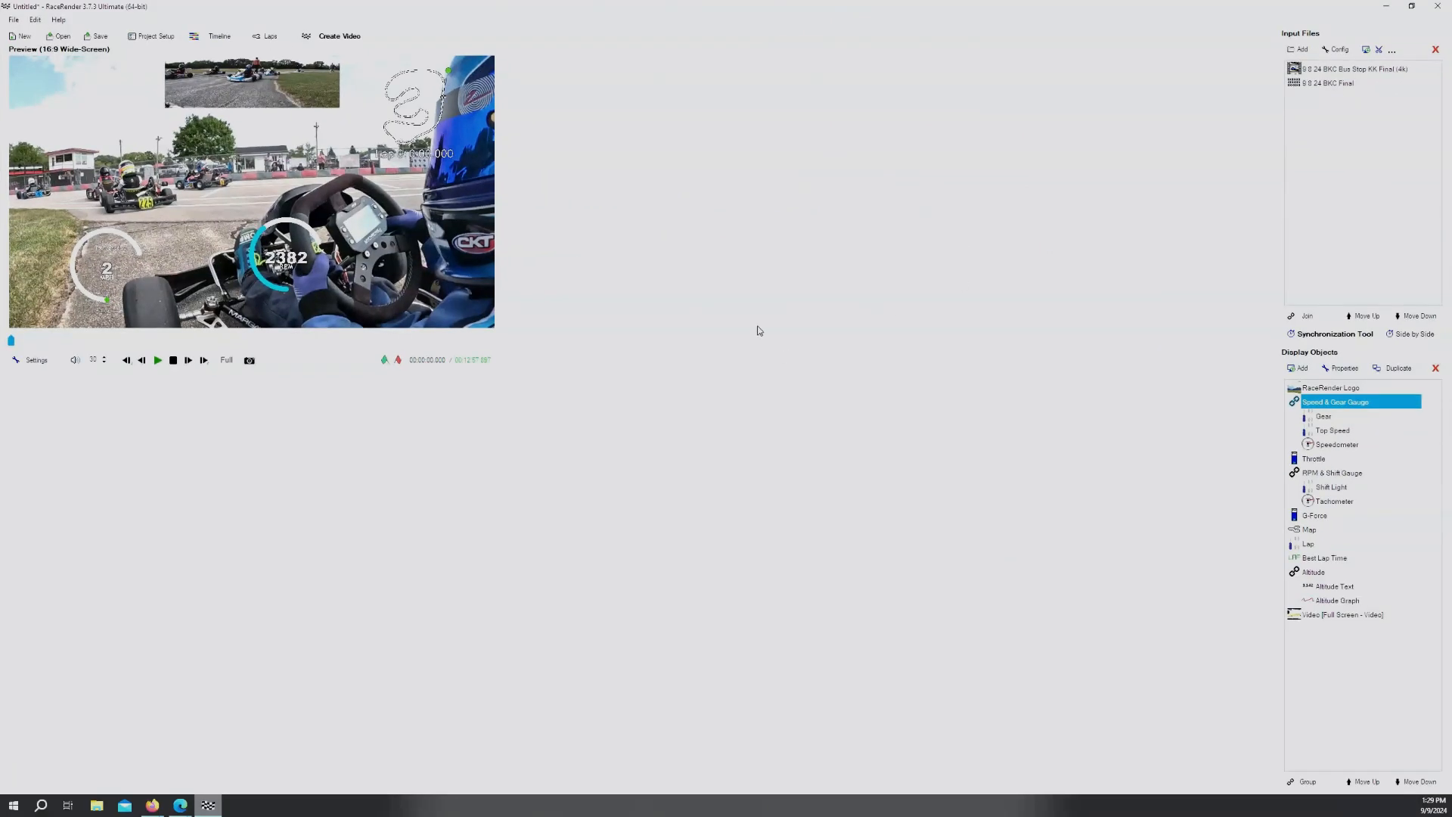
pyautogui.click(1417, 6)
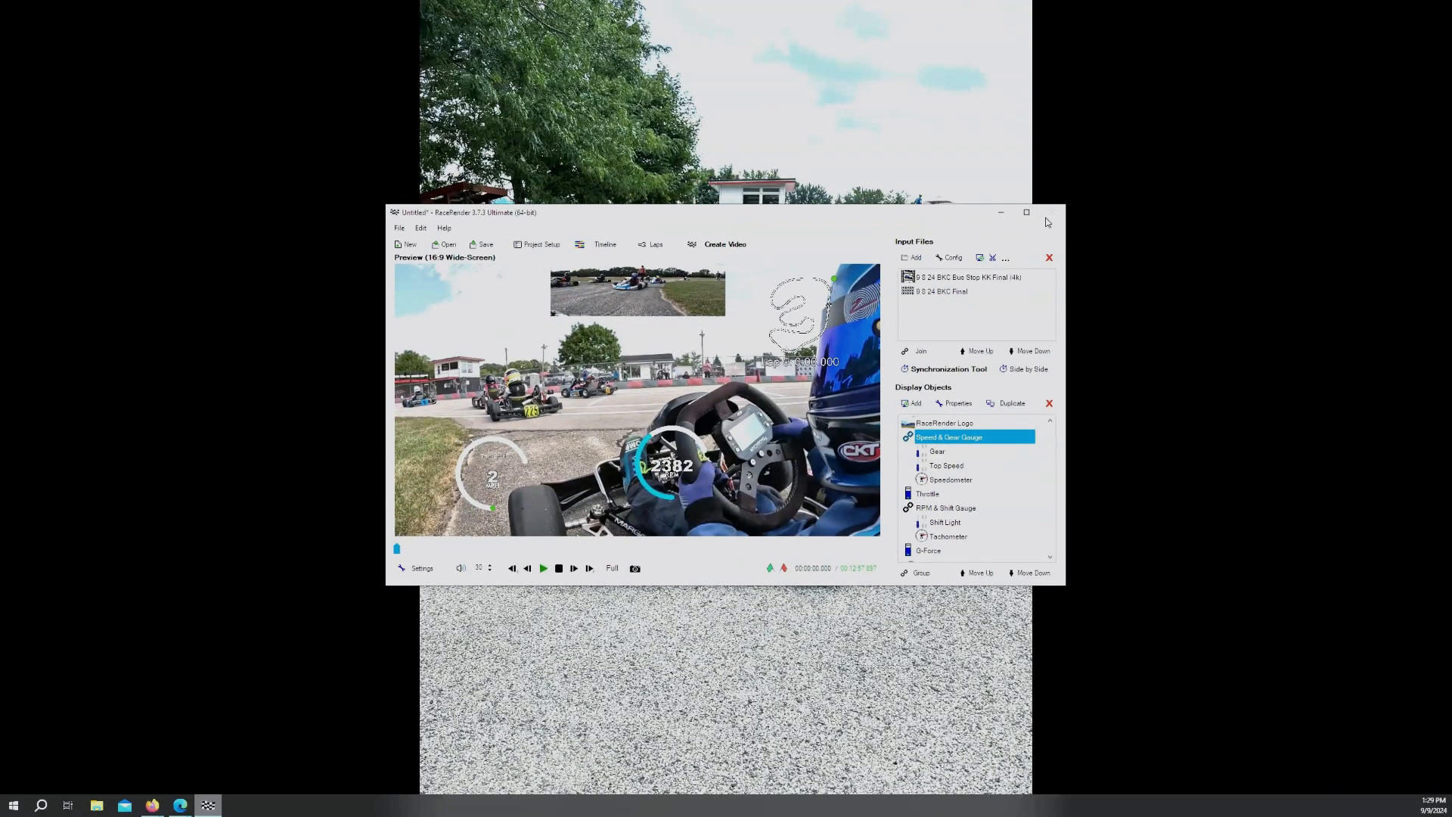
pyautogui.moveTo(677, 222); pyautogui.dragTo(756, 212)
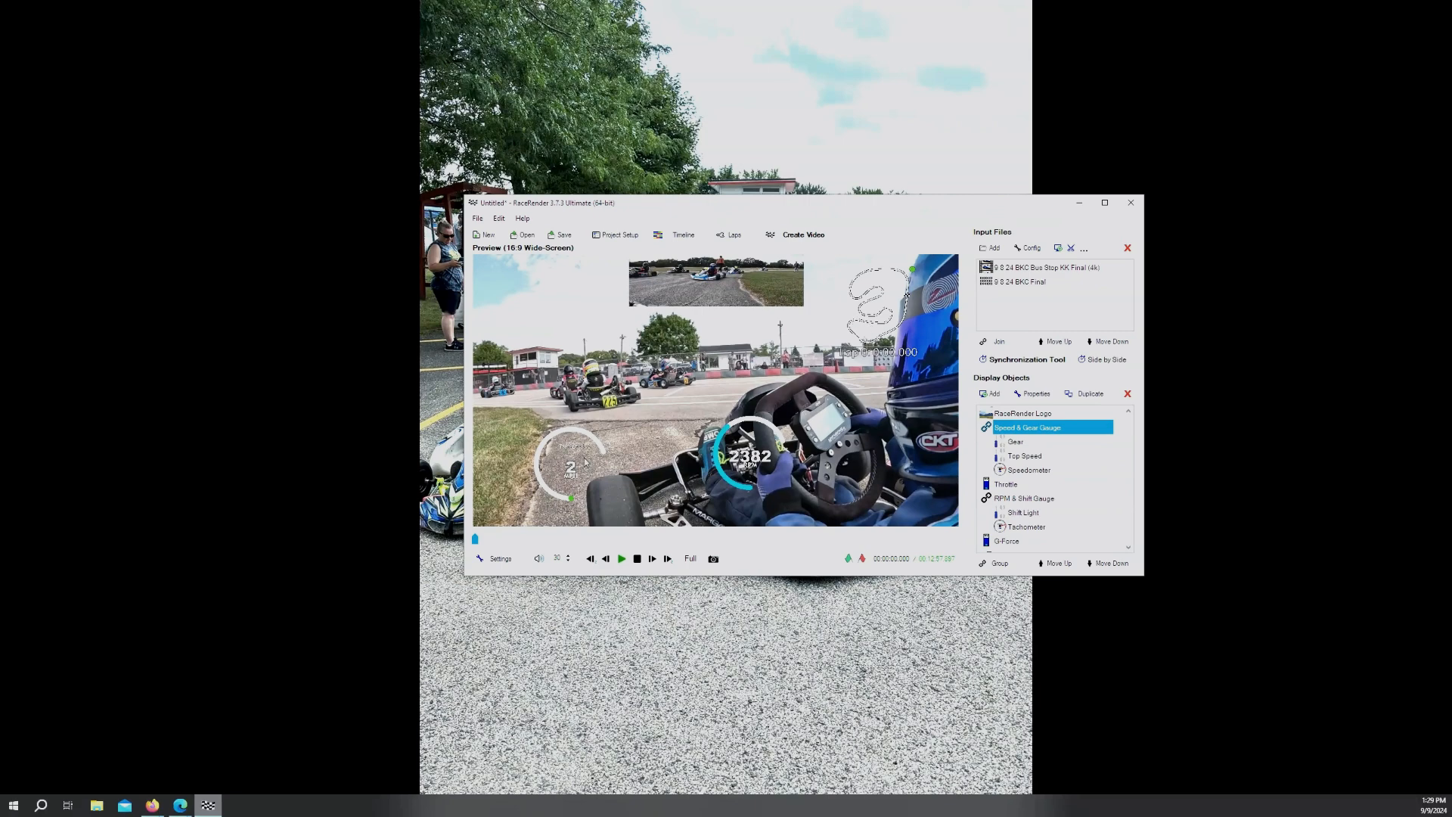
pyautogui.moveTo(570, 468); pyautogui.dragTo(517, 488)
pyautogui.moveTo(745, 475); pyautogui.dragTo(605, 488)
# Reposition the track map to the upper-left corner of the video preview and the lap time text to its upper right
pyautogui.moveTo(857, 362); pyautogui.dragTo(797, 410)
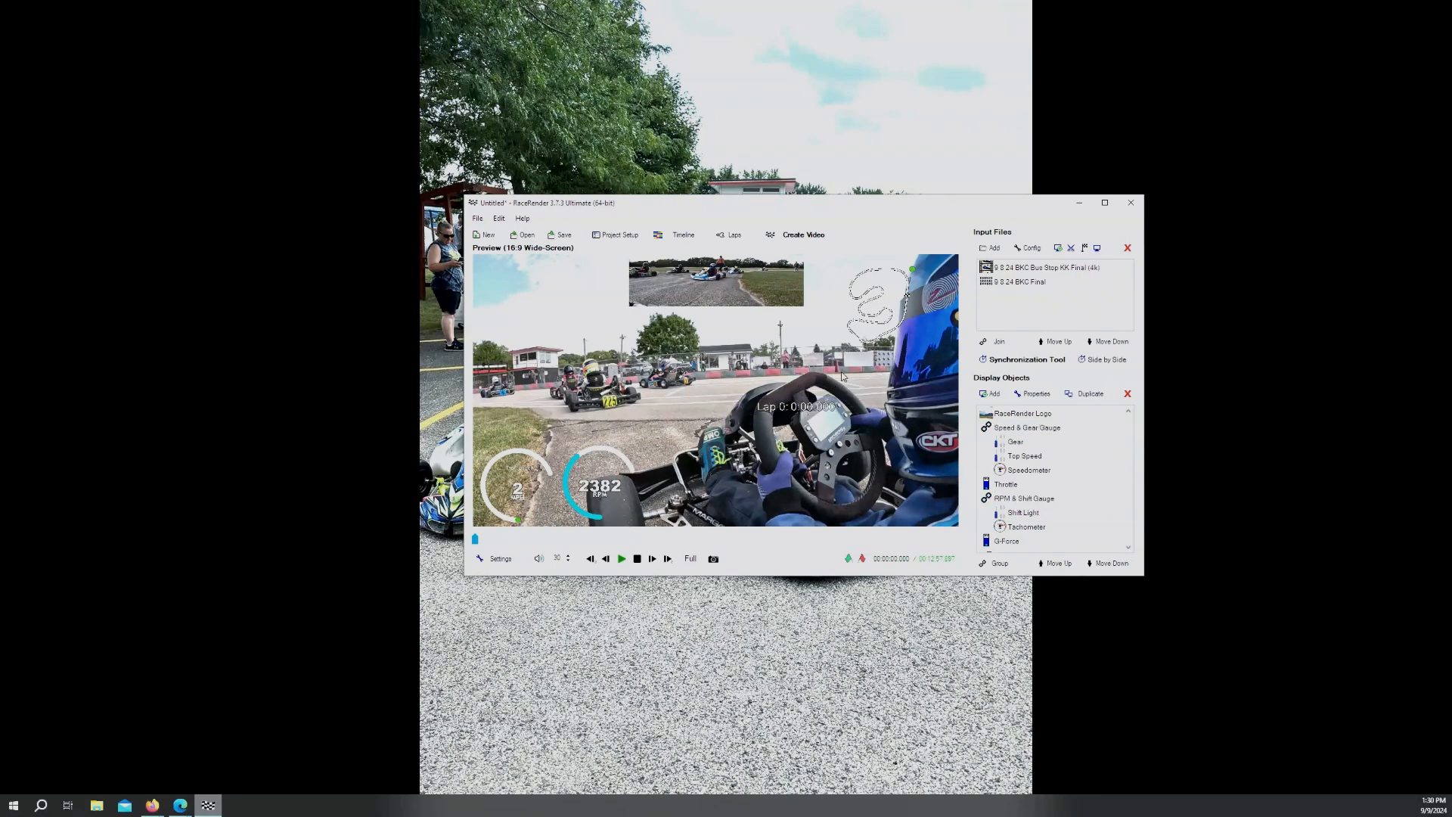
pyautogui.moveTo(896, 306); pyautogui.dragTo(538, 283)
pyautogui.moveTo(799, 402); pyautogui.dragTo(867, 259)
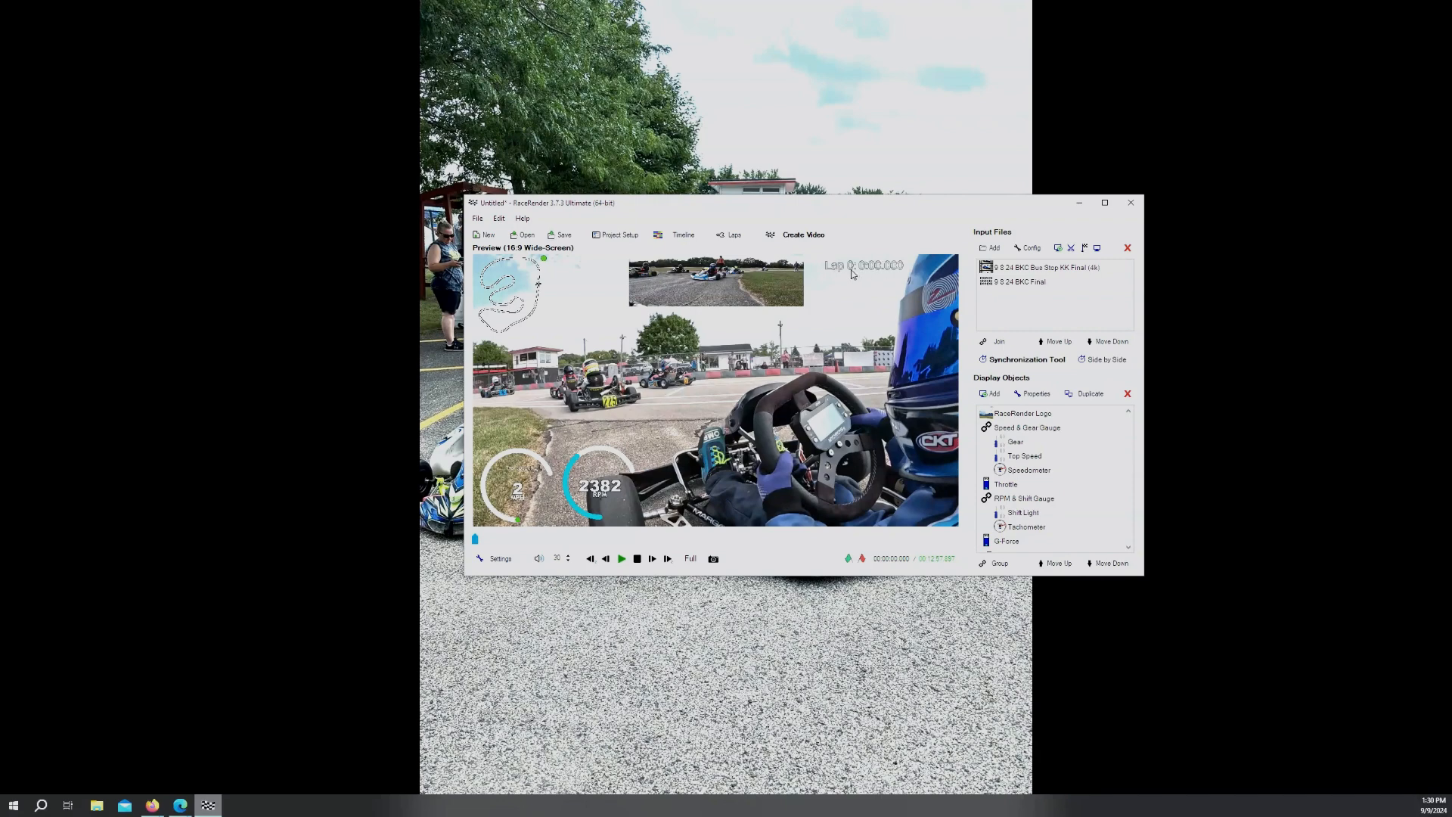
# Remove the Lap display object from the project
pyautogui.scroll(-2, 1051, 467)
pyautogui.click(1006, 488)
pyautogui.click(1009, 490)
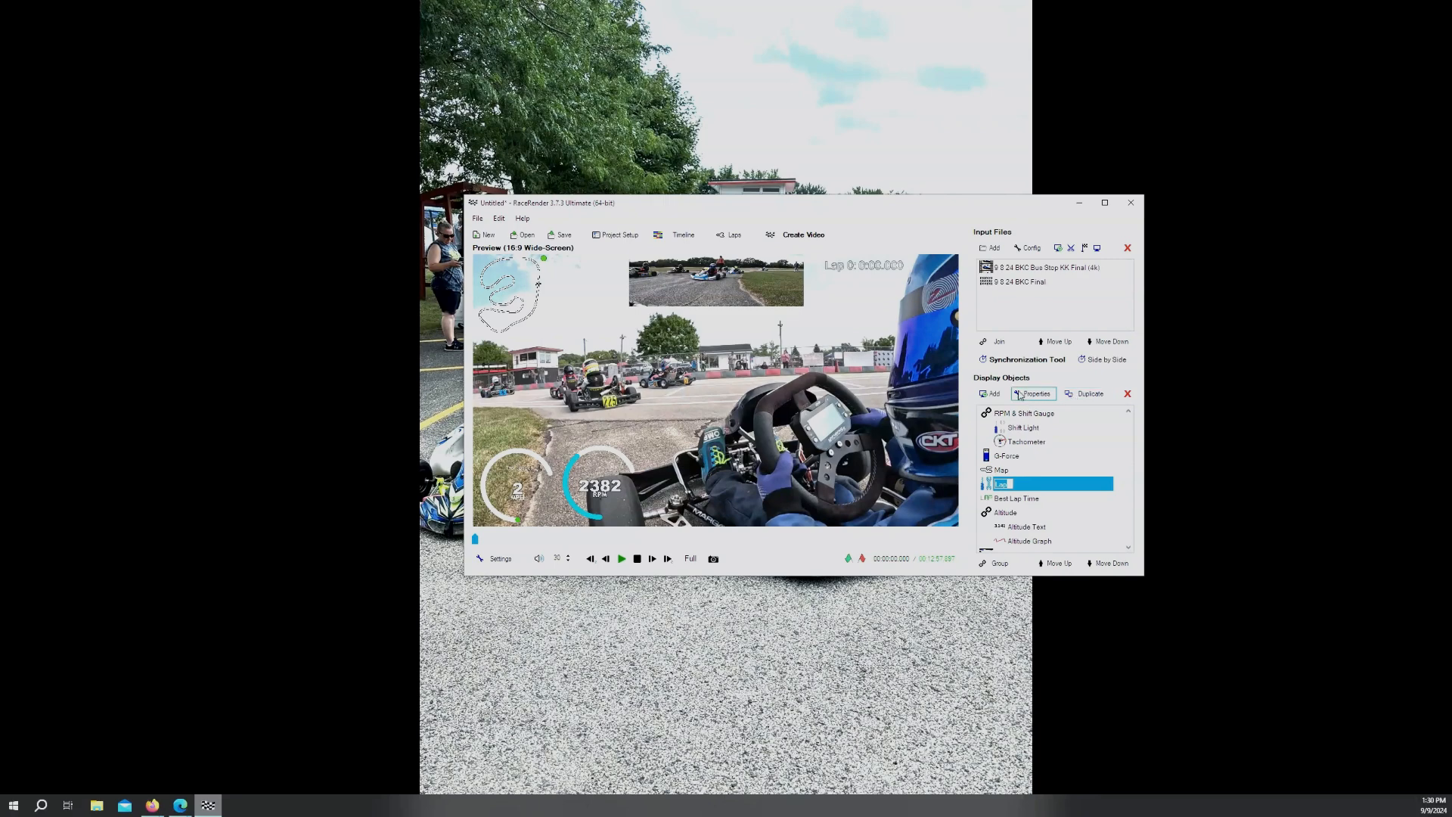
pyautogui.rightClick(1037, 489)
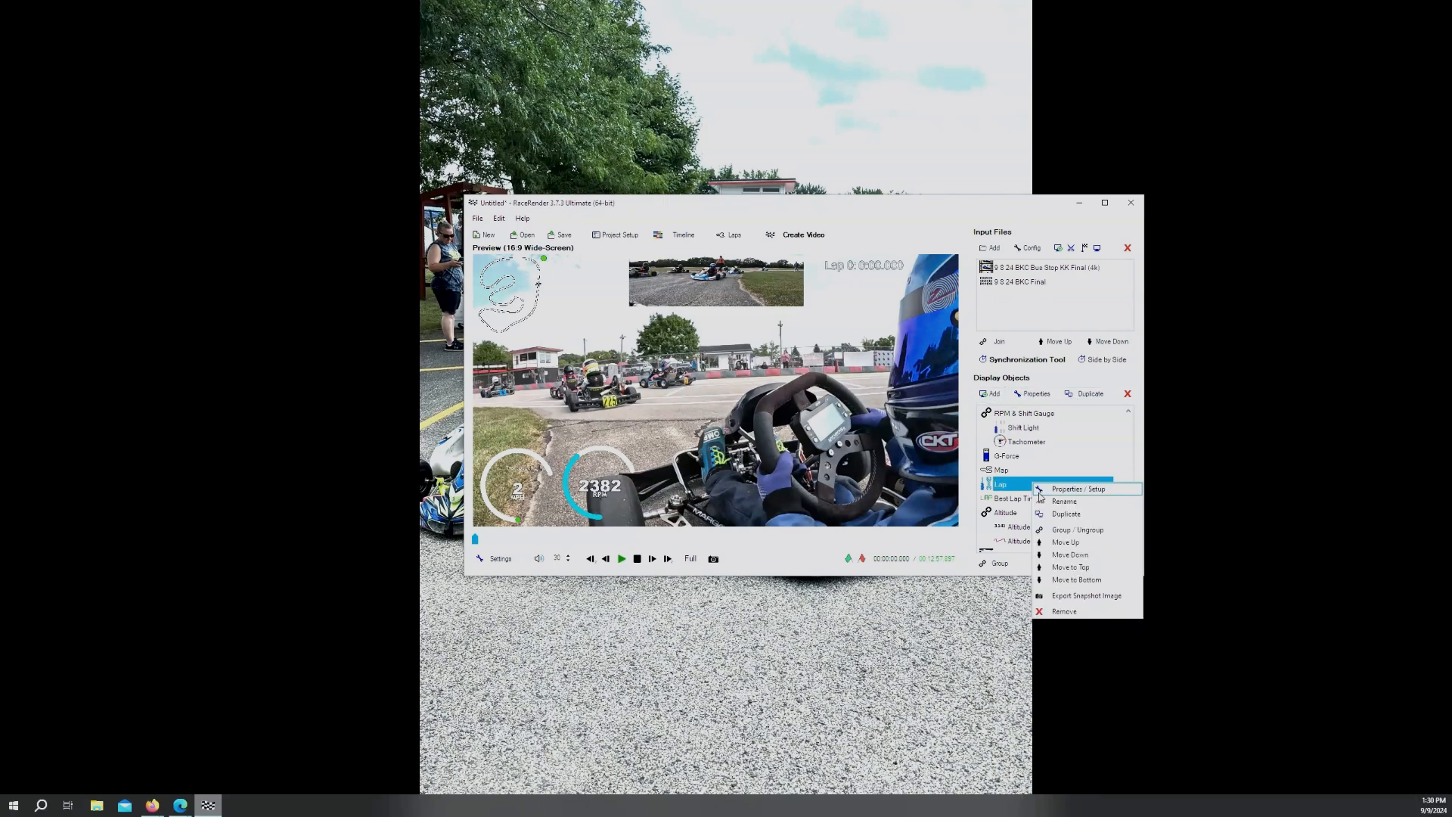
pyautogui.click(1066, 612)
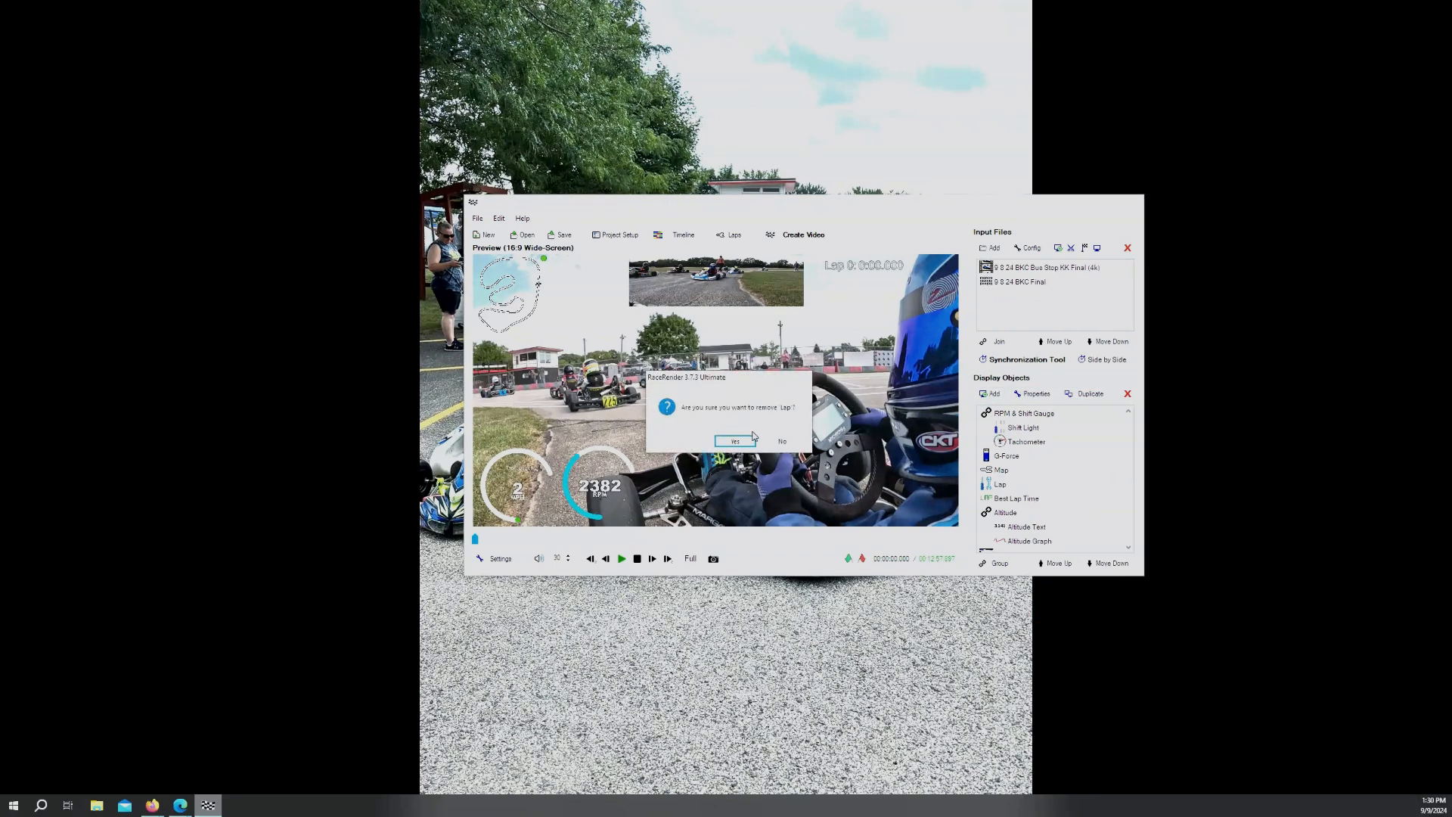
pyautogui.click(734, 441)
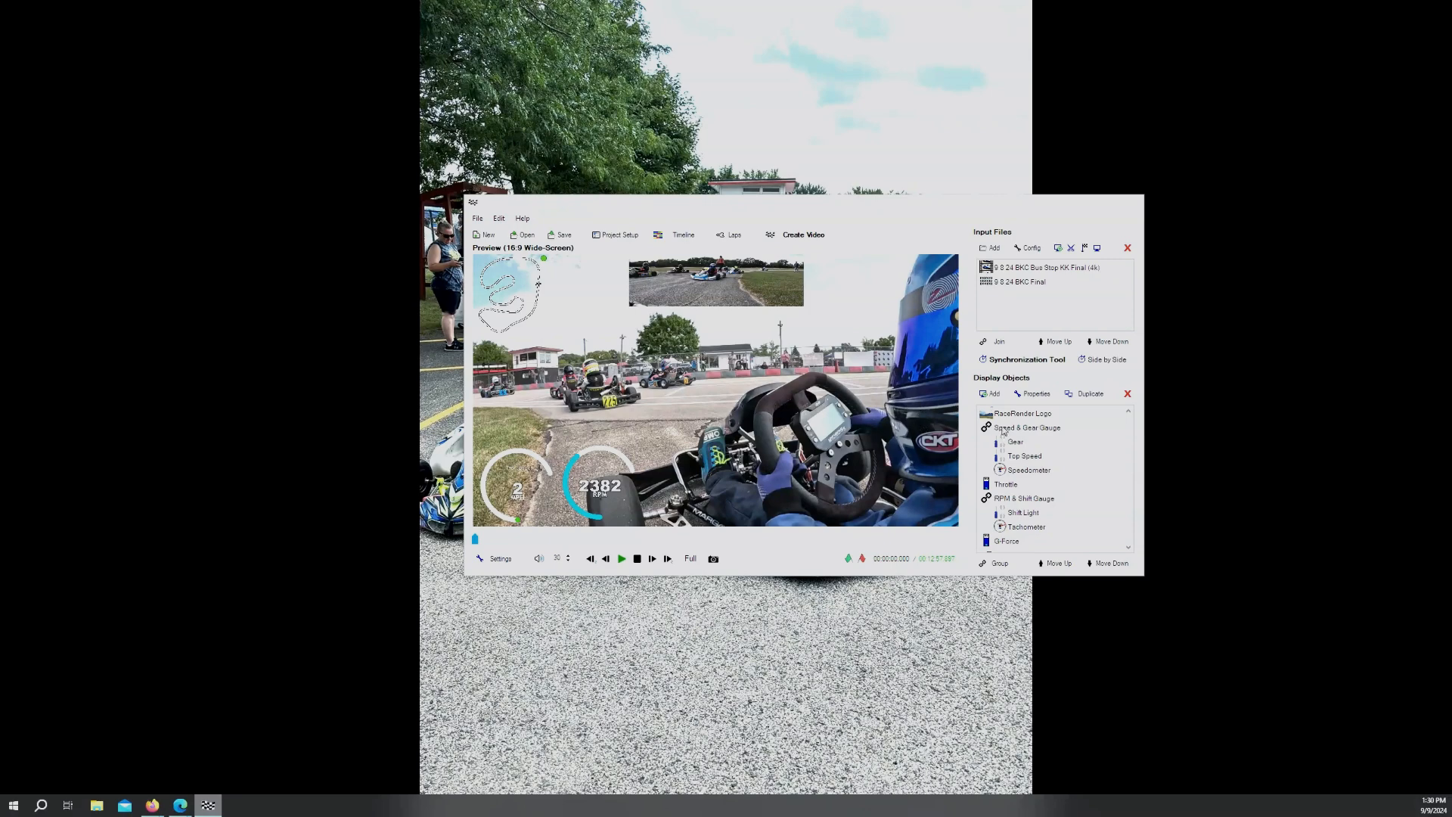
# Add a Lap List - 10 lap counter for the 9 8 24 BKC Final data and place it near the preview's lower-right corner
pyautogui.click(992, 394)
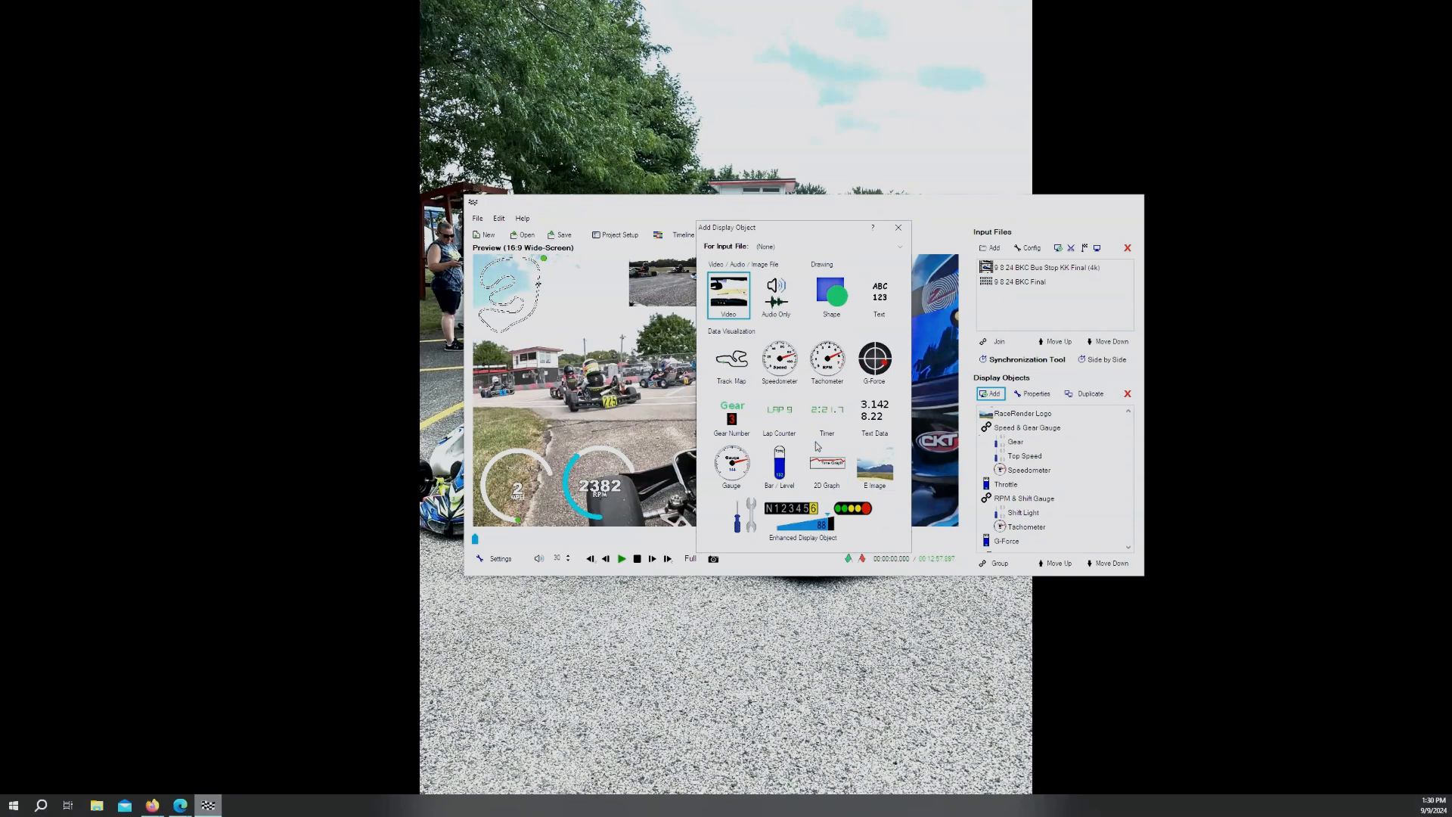
pyautogui.doubleClick(779, 412)
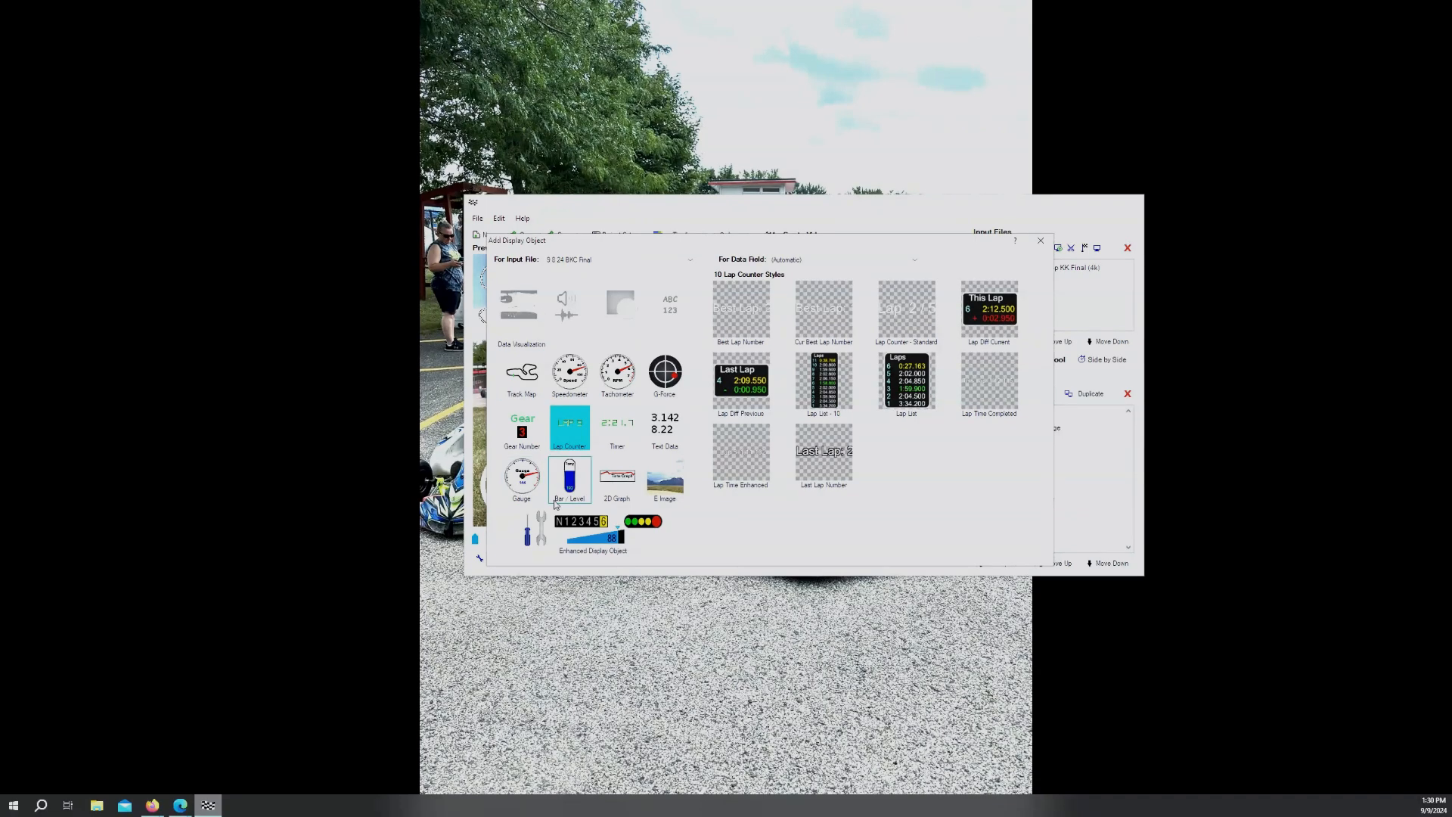
pyautogui.click(665, 378)
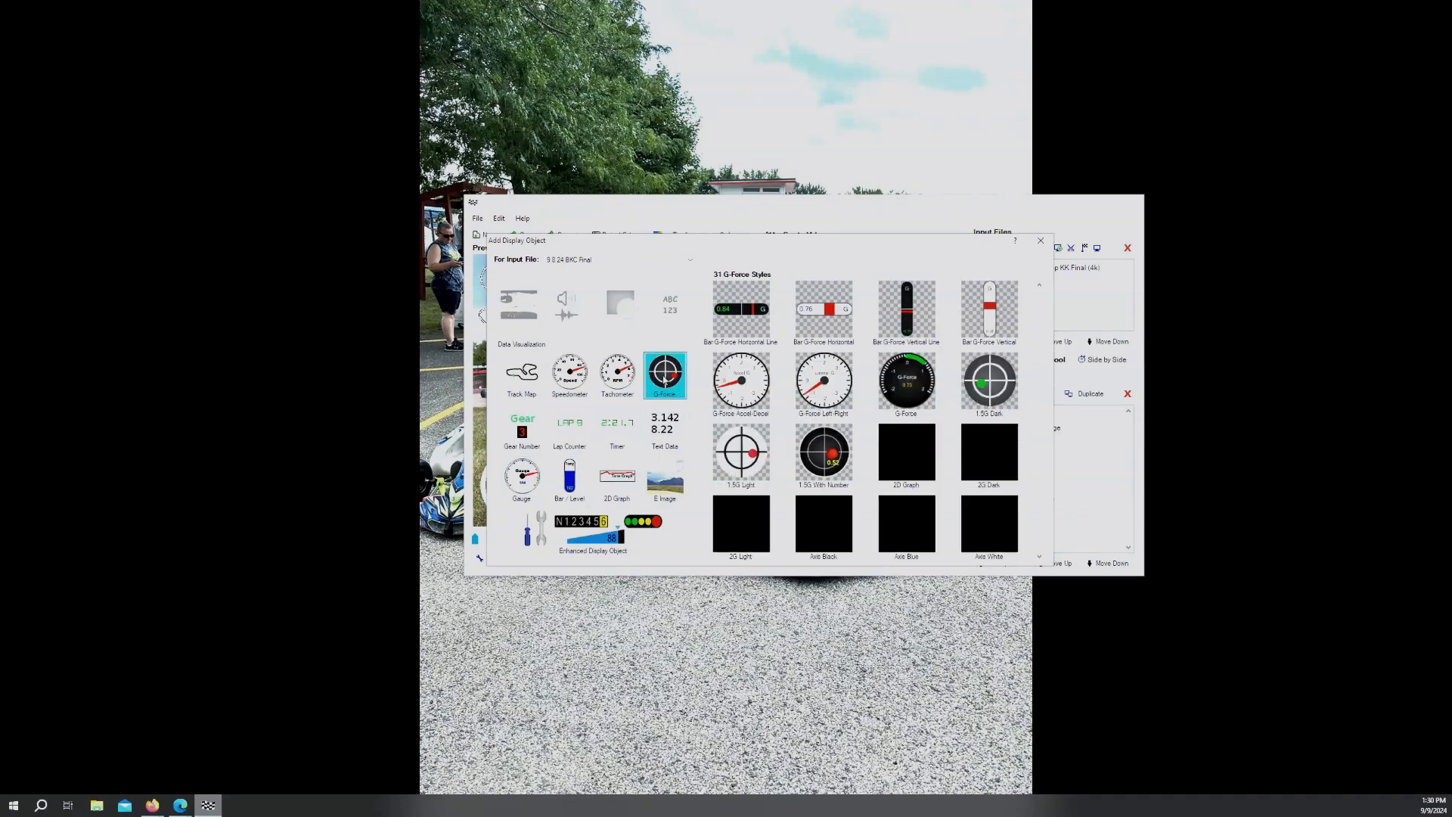
pyautogui.click(617, 375)
pyautogui.click(568, 382)
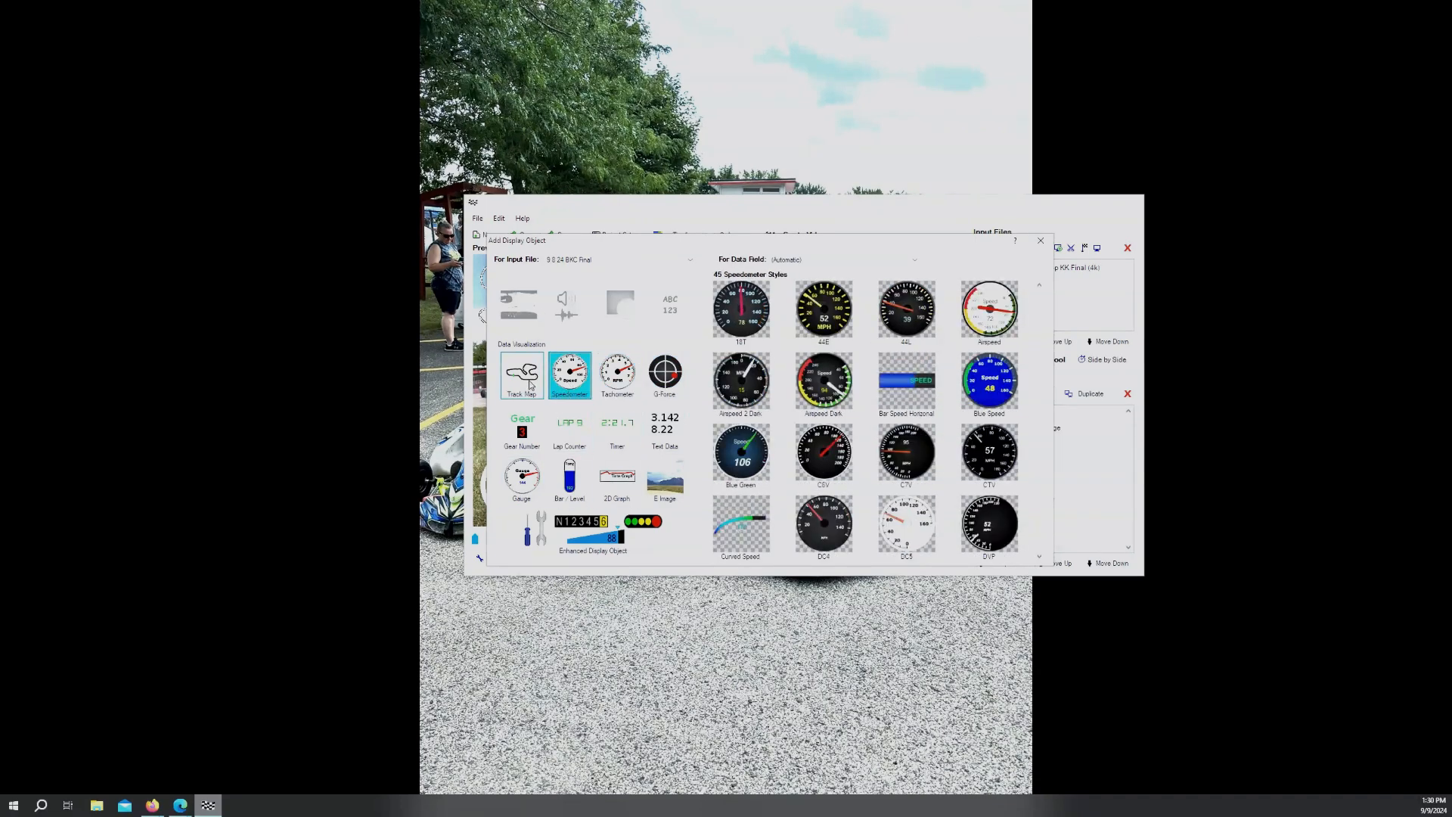
pyautogui.click(529, 385)
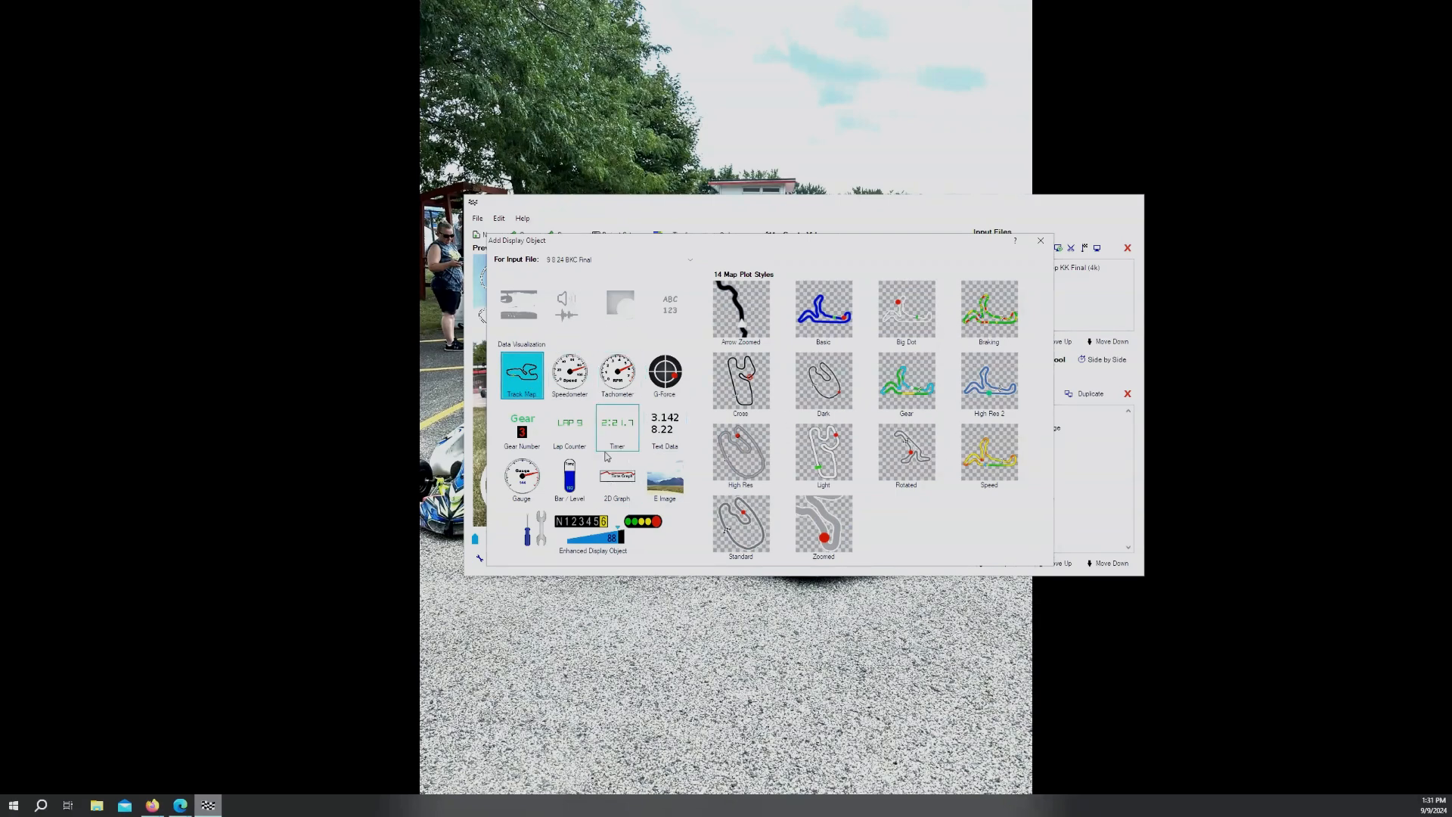
pyautogui.click(569, 432)
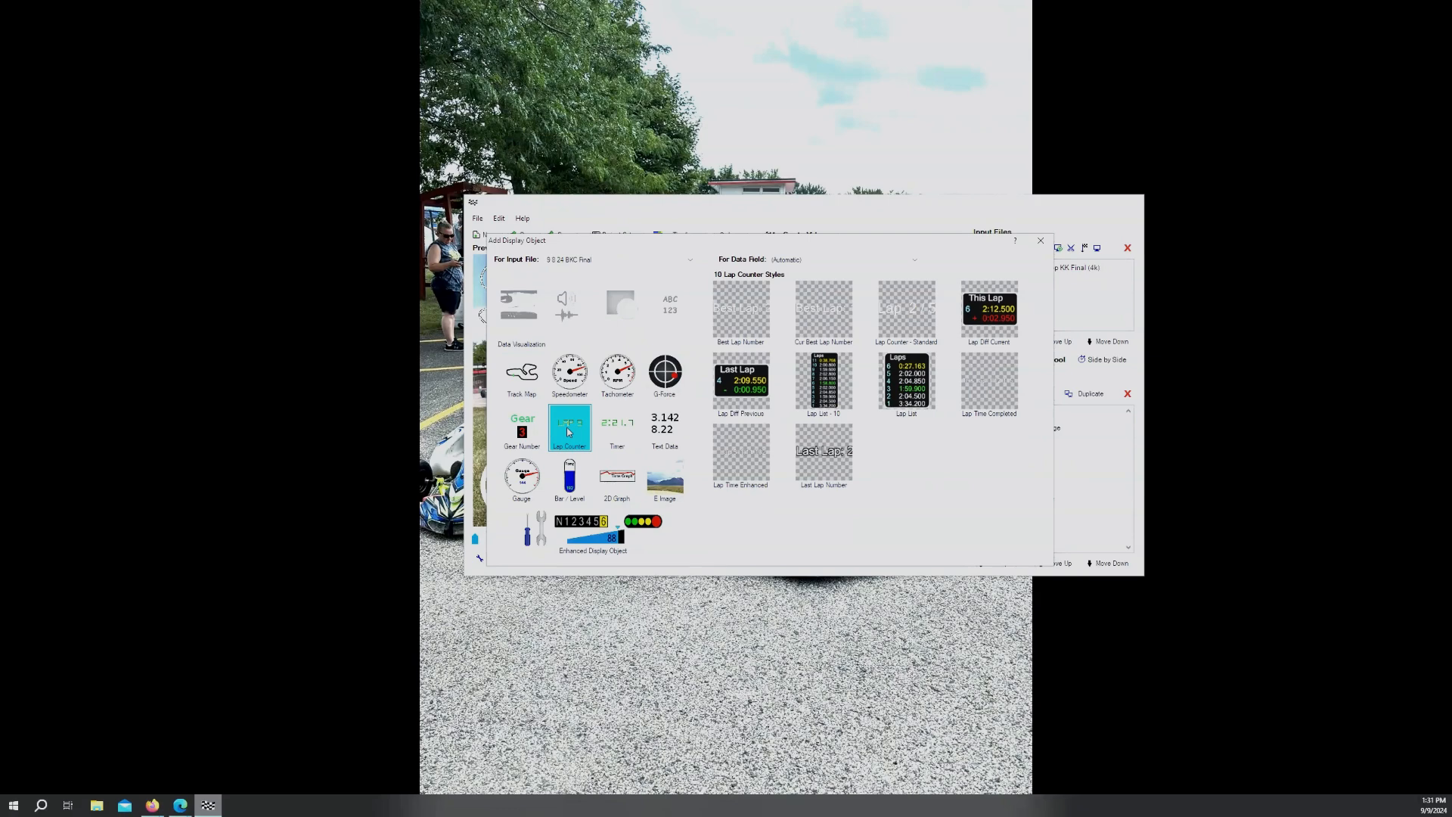
pyautogui.click(821, 380)
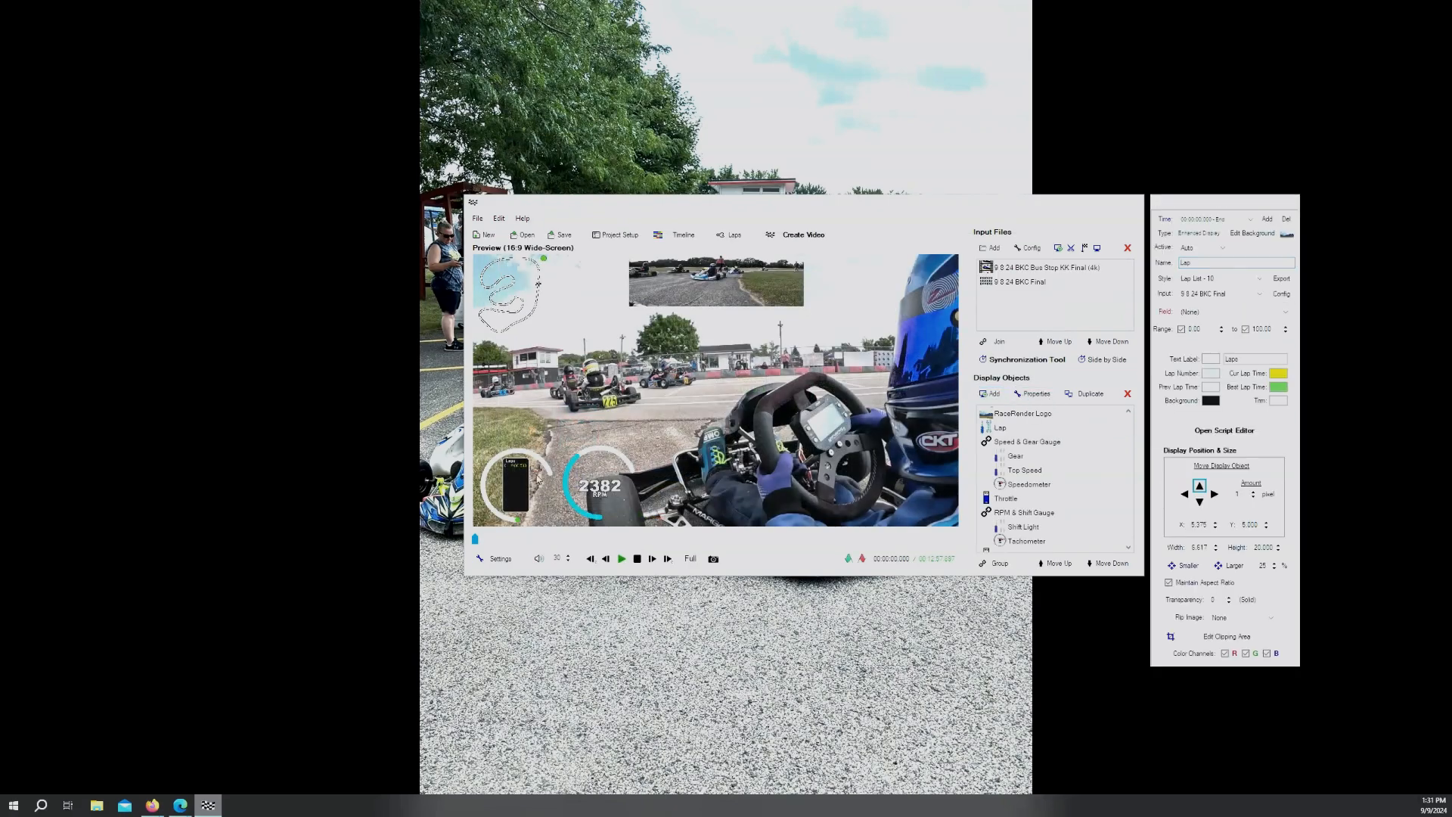
pyautogui.moveTo(524, 481); pyautogui.dragTo(938, 480)
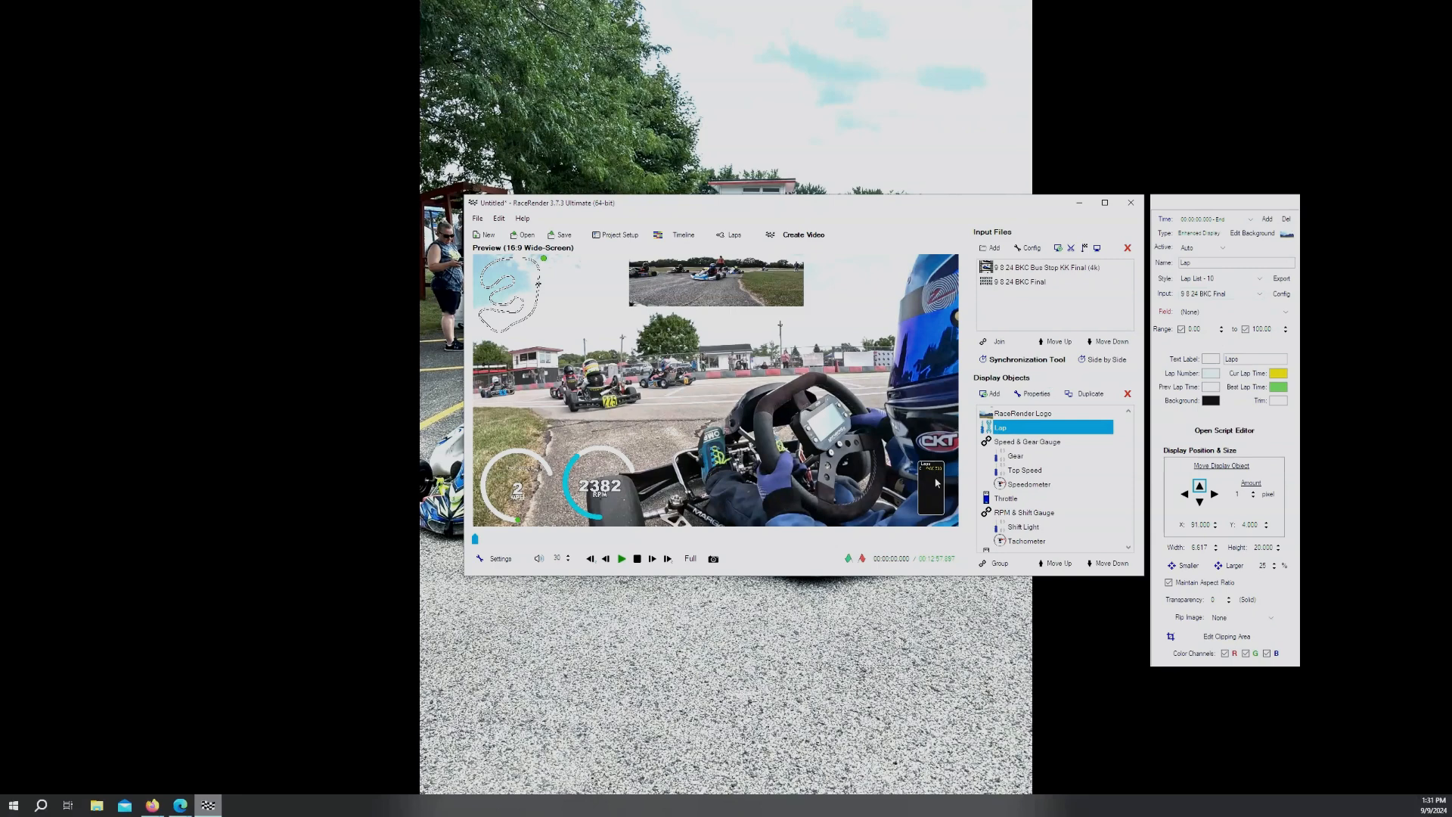
# Review the properties of the Speed & Gear Gauge, its Gear, Top Speed and Speedometer components, and the Throttle display
pyautogui.click(1020, 444)
pyautogui.click(1019, 456)
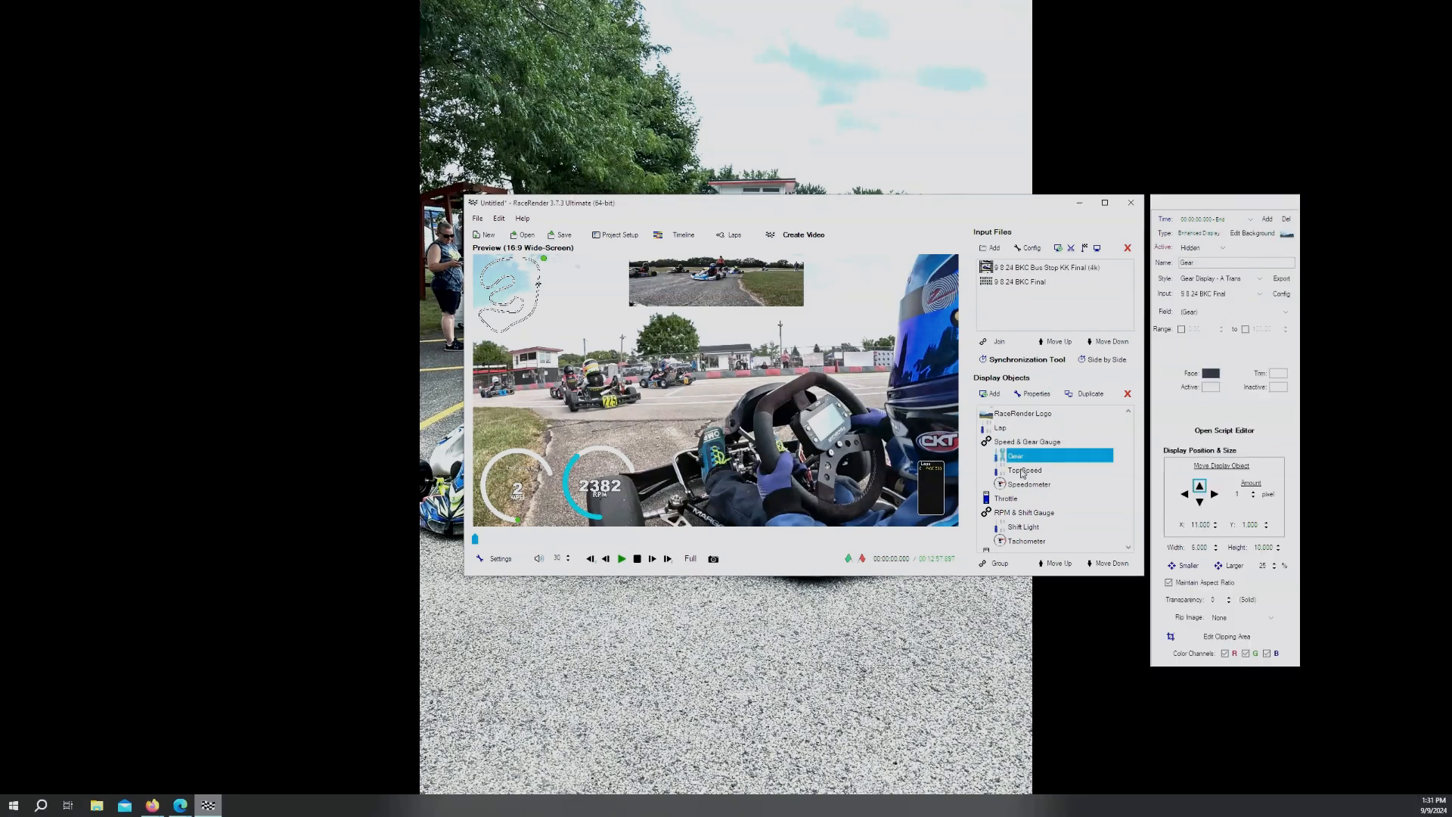
pyautogui.click(1019, 471)
pyautogui.click(1019, 485)
pyautogui.click(1019, 496)
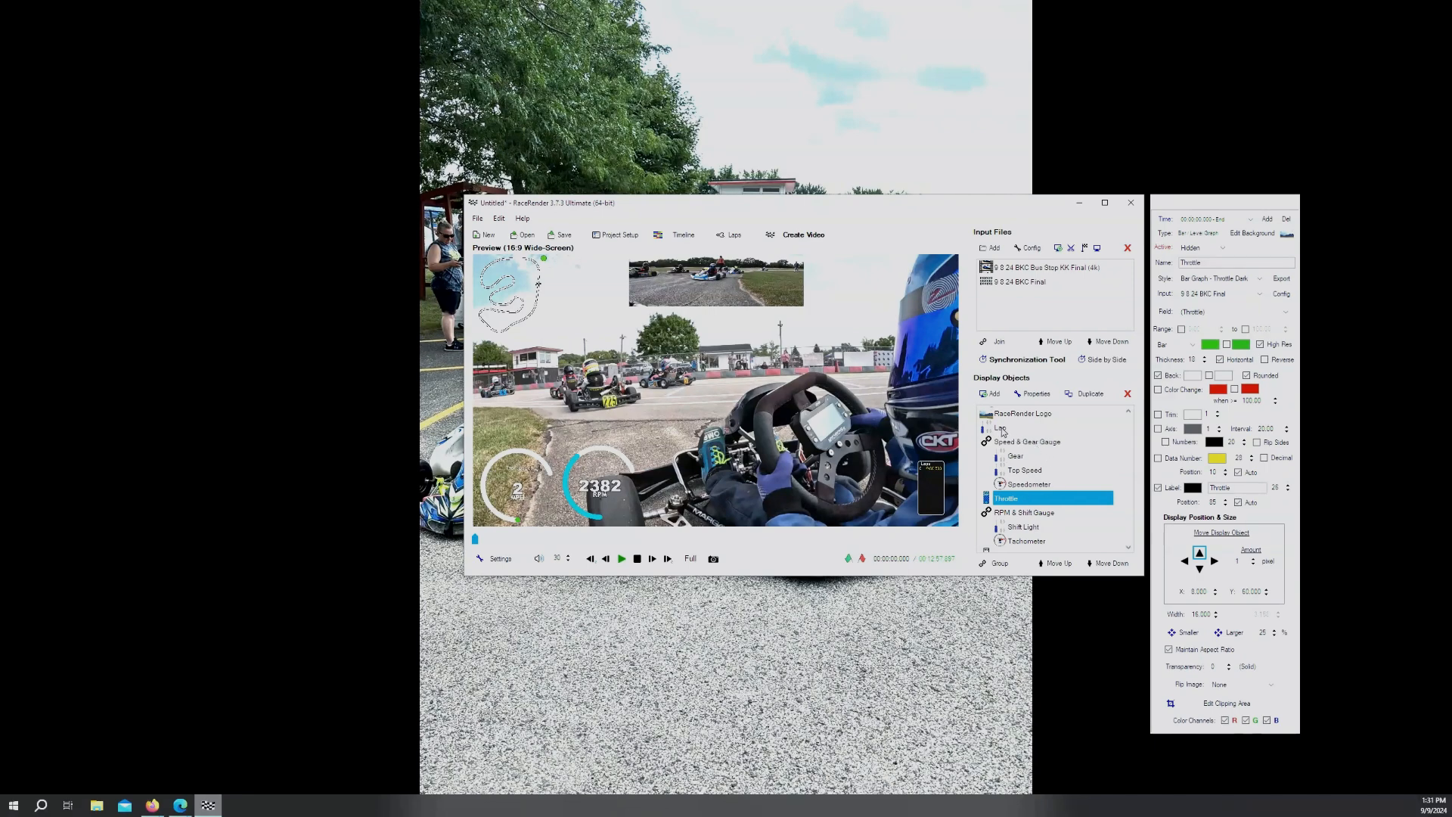
# Nudge the Lap display object a few pixels left and down in the video preview
pyautogui.click(1015, 428)
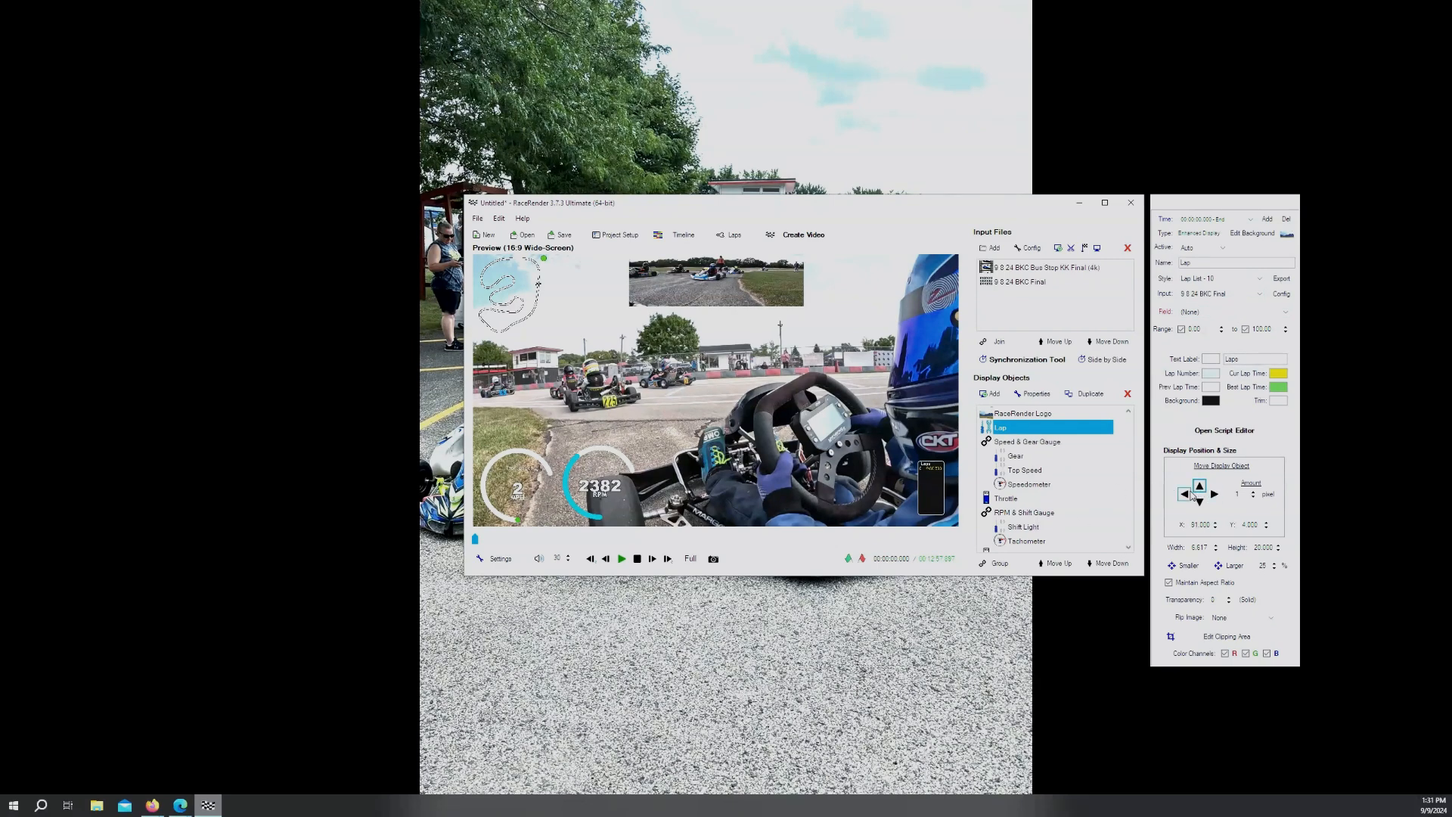
pyautogui.click(1184, 494)
pyautogui.click(1184, 494)
pyautogui.click(1185, 494)
pyautogui.click(1200, 502)
pyautogui.click(1200, 502)
pyautogui.click(1200, 502)
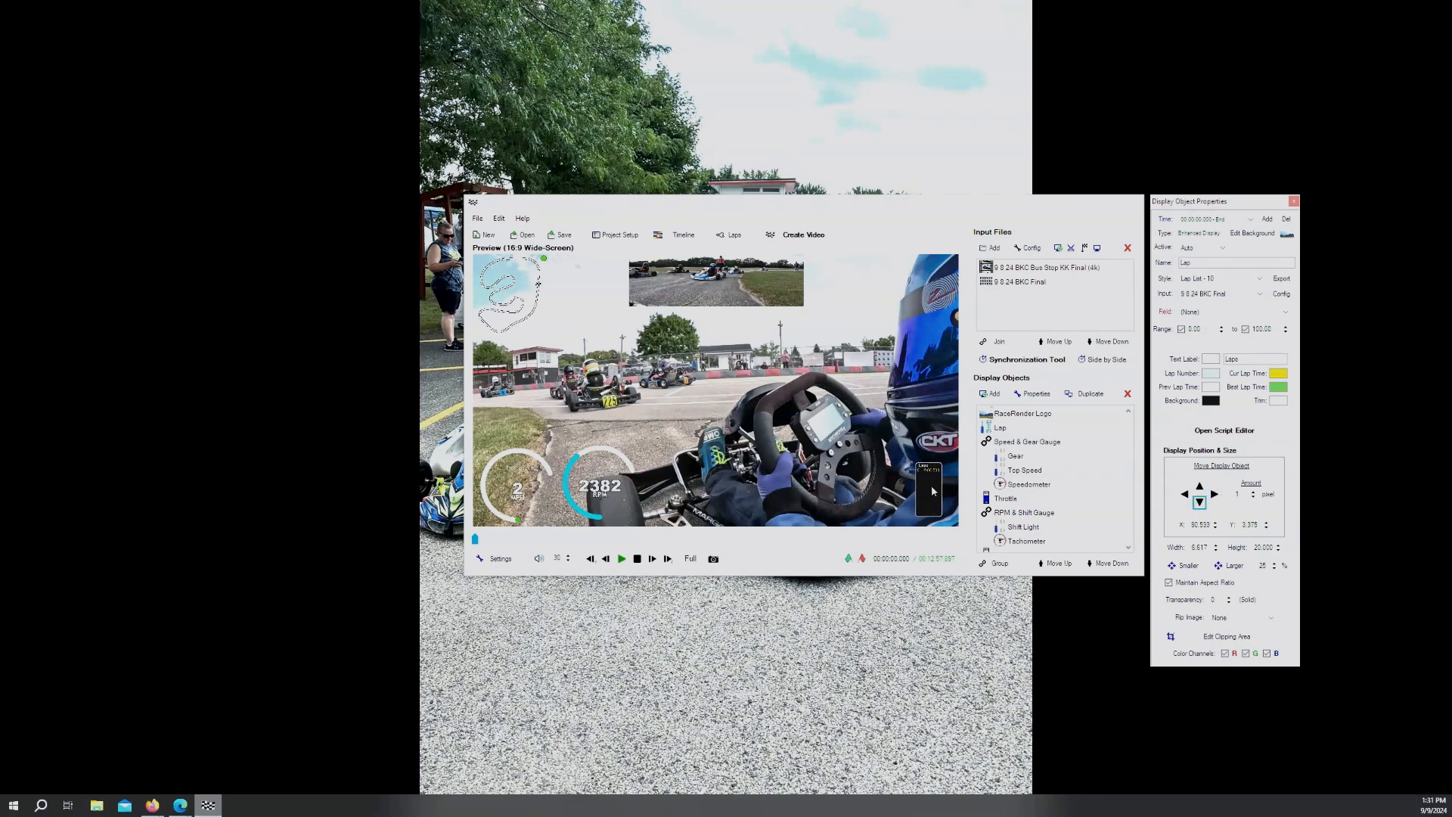
# Enlarge the lap list by 25% three times while keeping its aspect ratio
pyautogui.click(1233, 566)
pyautogui.click(1234, 567)
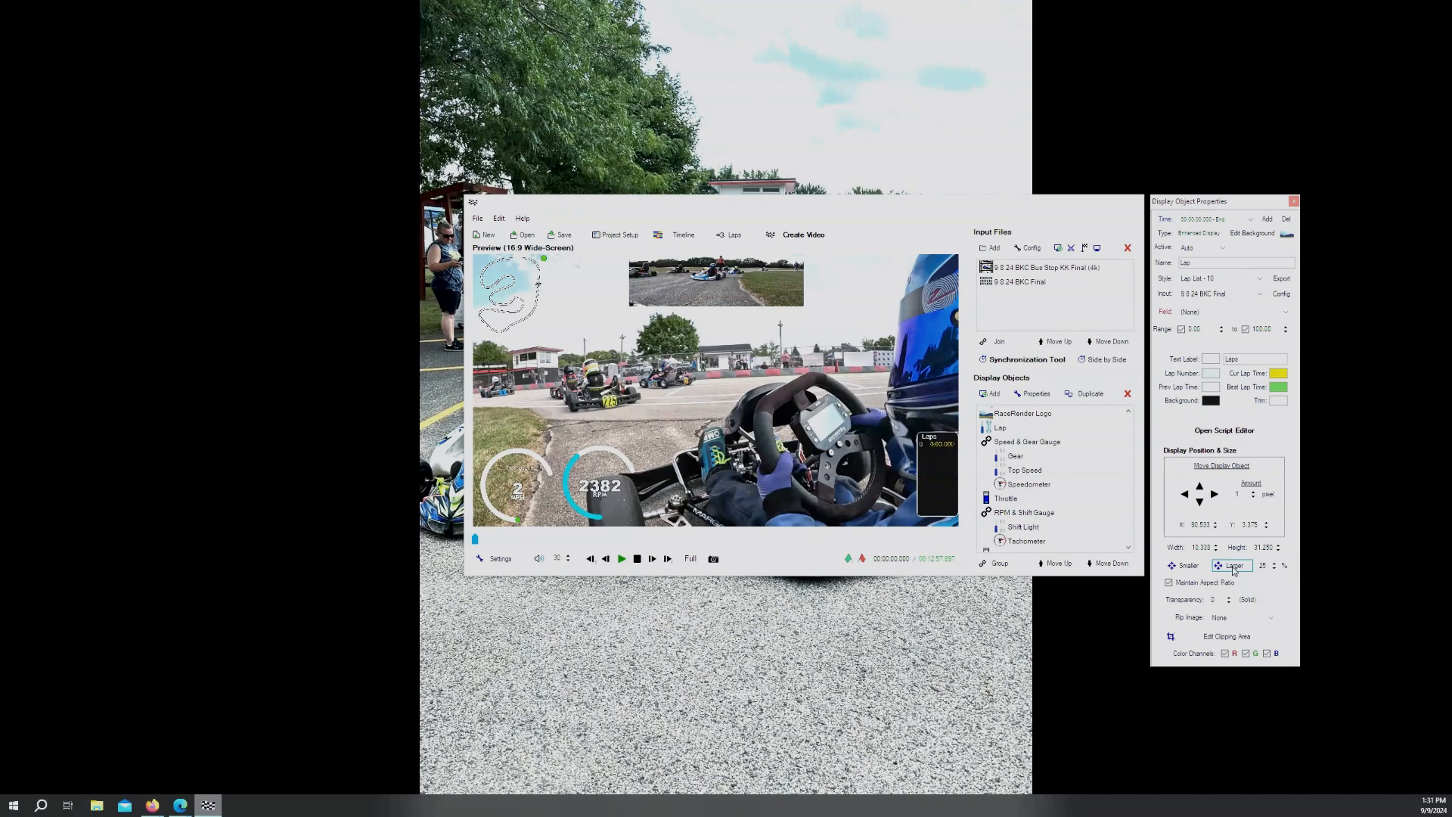
pyautogui.click(1234, 568)
pyautogui.click(976, 481)
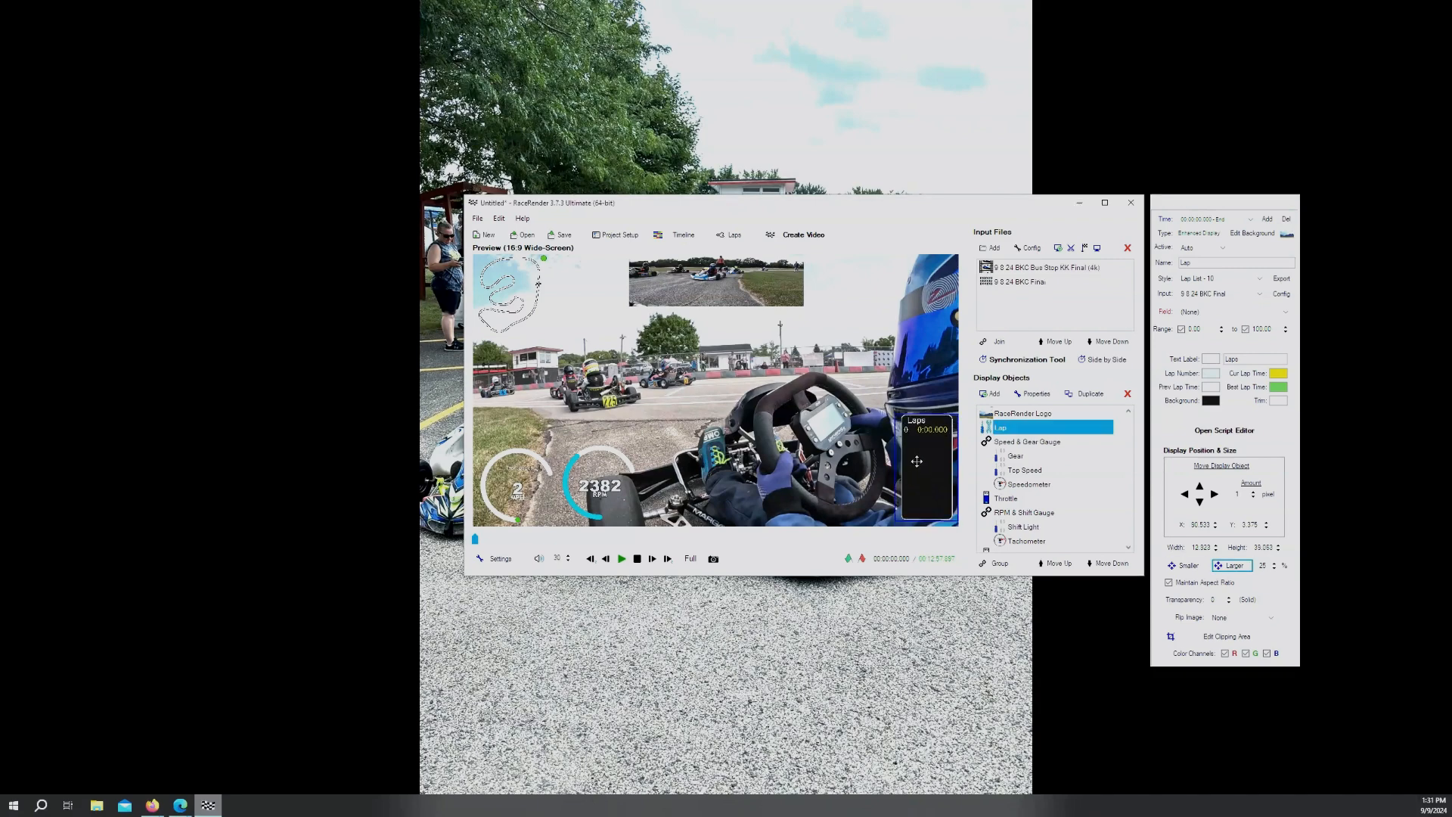
# Fit the enlarged lap list snugly into the lower-right corner of the video preview
pyautogui.click(1215, 493)
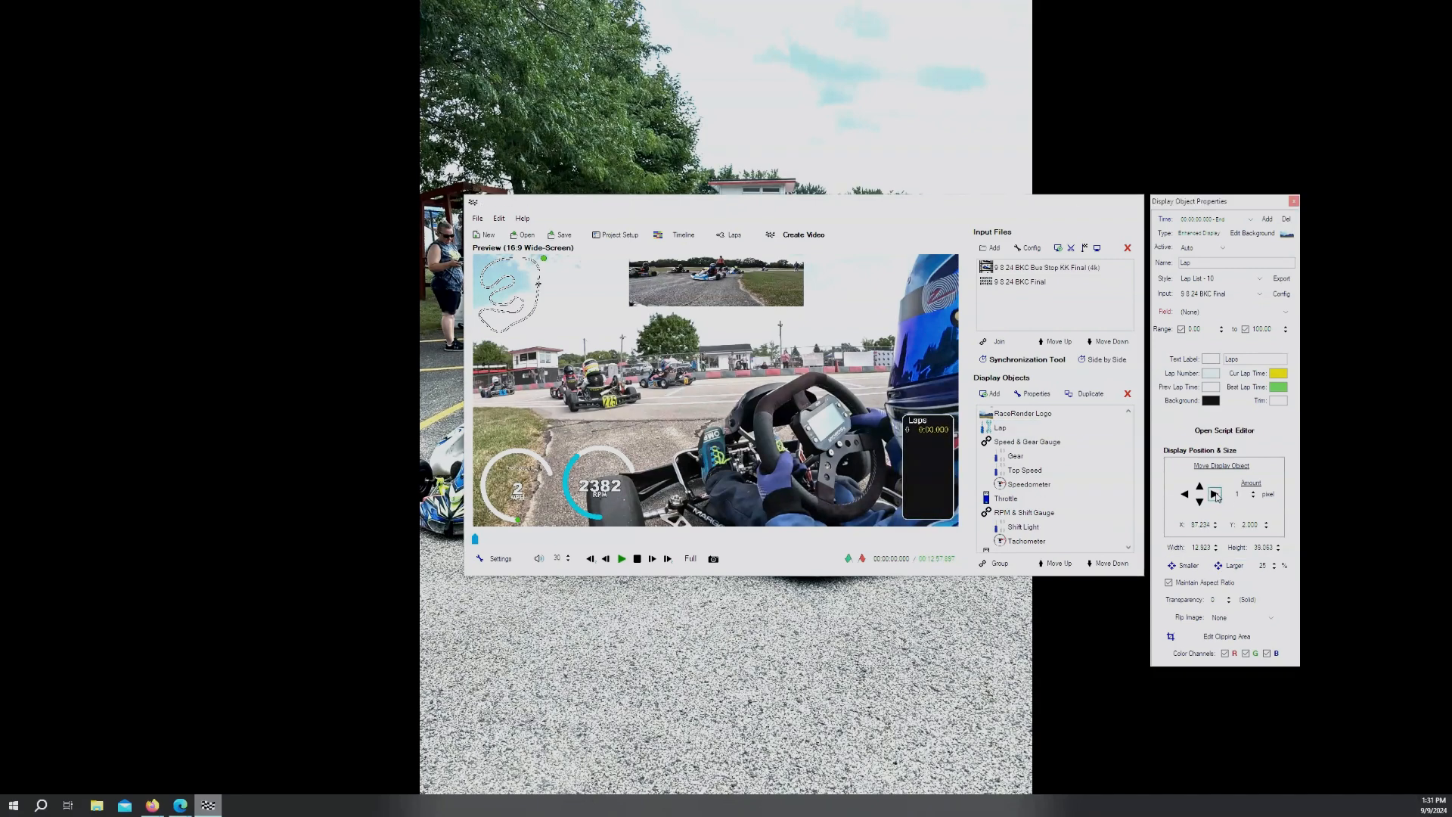
pyautogui.click(1215, 494)
pyautogui.click(1199, 503)
pyautogui.click(1199, 502)
pyautogui.click(1199, 502)
pyautogui.click(1199, 502)
pyautogui.click(1199, 503)
# Reduce the track map one size step to 24 high and keep it in the preview's upper-left corner
pyautogui.click(523, 303)
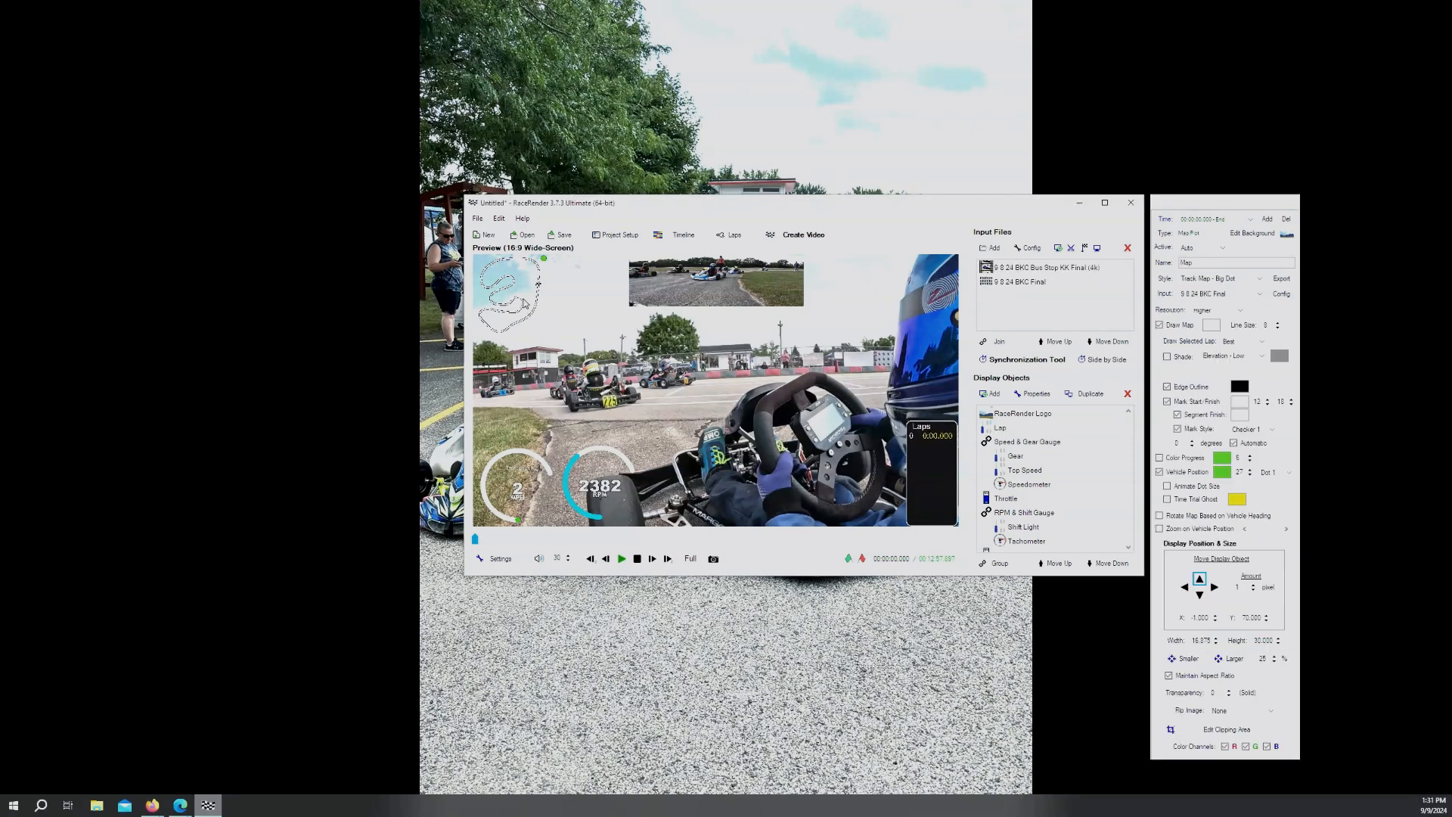
pyautogui.click(1185, 659)
pyautogui.click(514, 302)
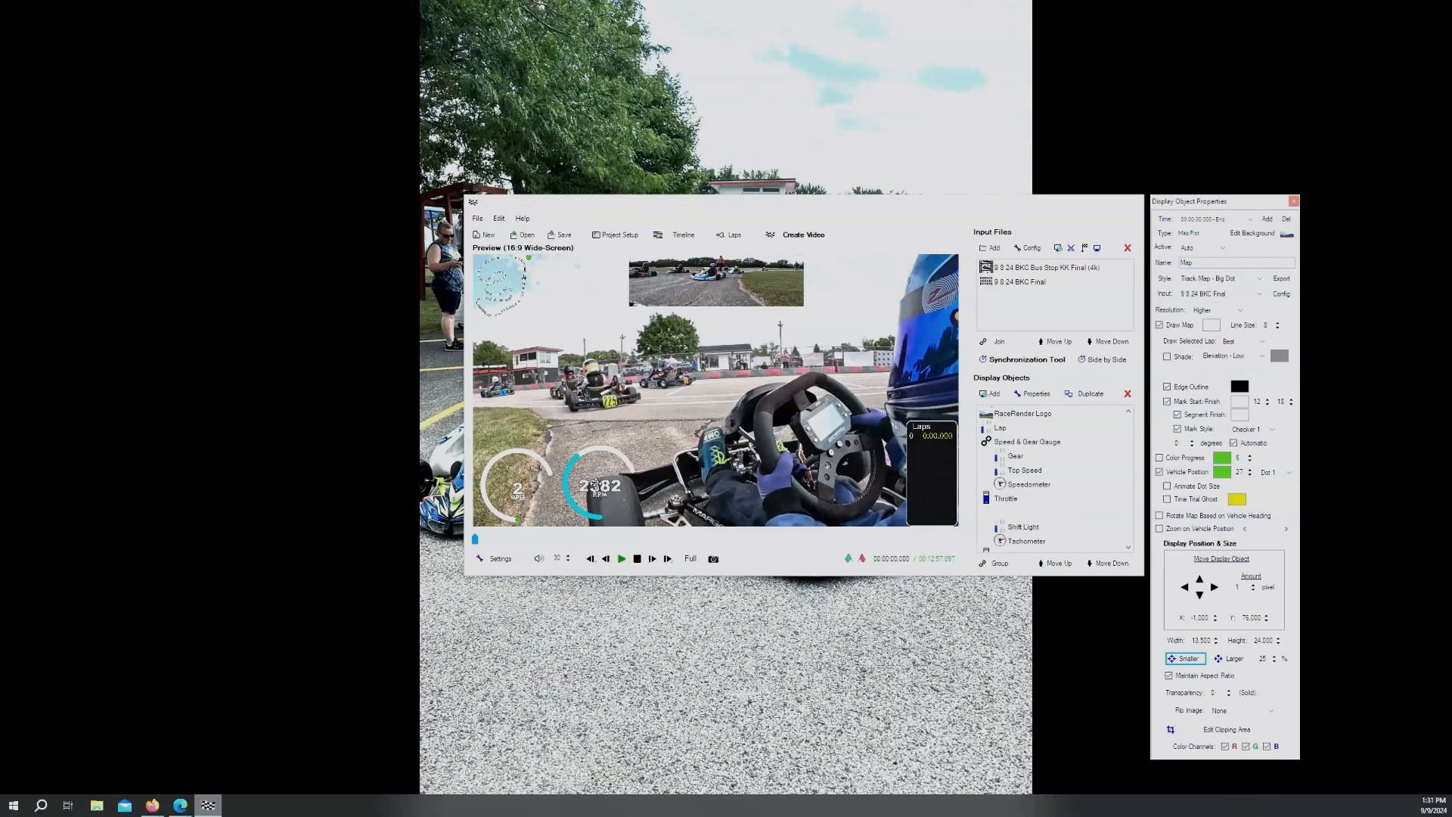
# Shrink the RPM & Shift Gauge three size steps and place it over the speed gauge's lower-right edge, closing its properties
pyautogui.click(634, 480)
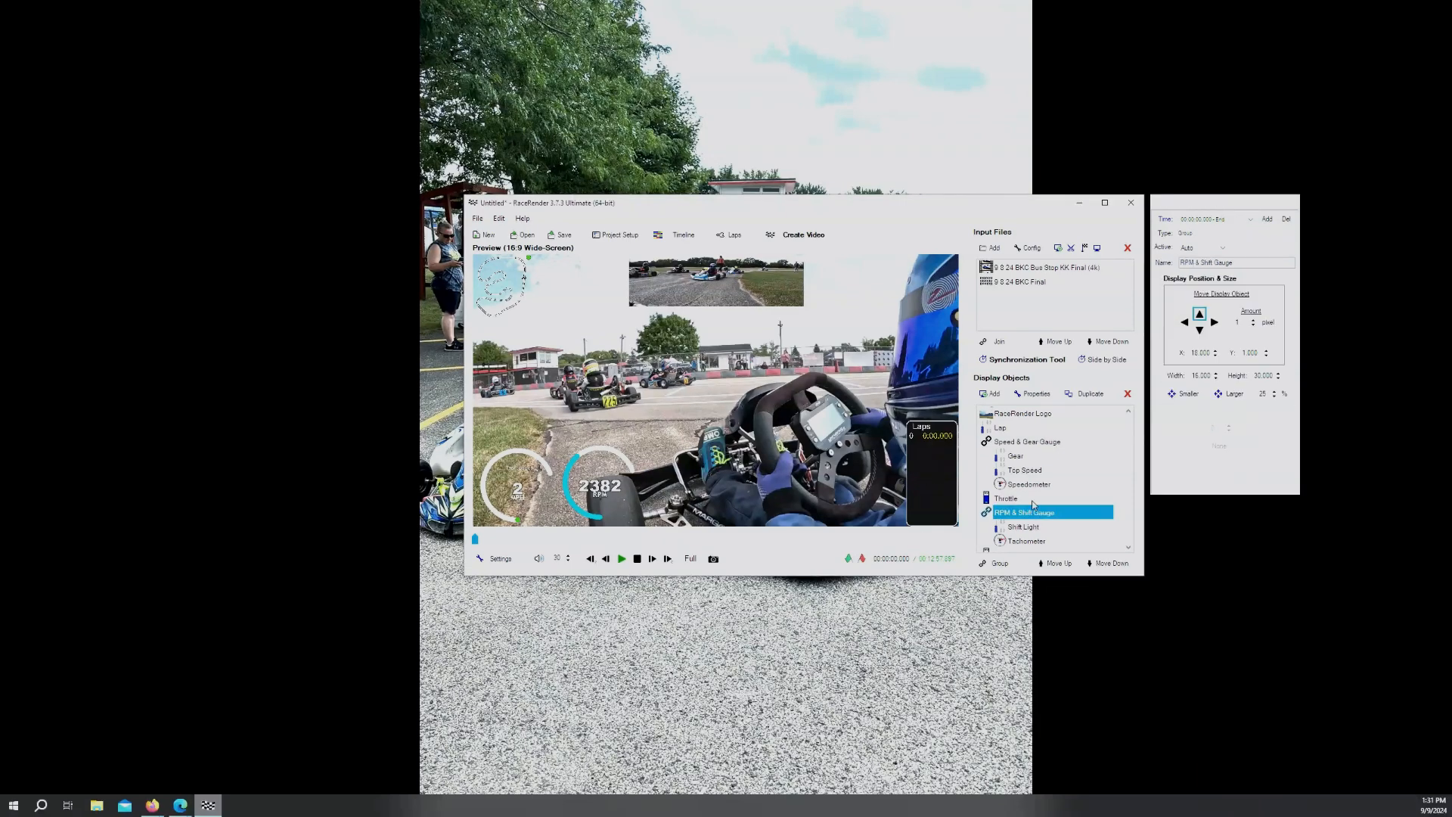
pyautogui.click(1200, 395)
pyautogui.click(1201, 394)
pyautogui.click(1201, 394)
pyautogui.moveTo(581, 490); pyautogui.dragTo(545, 488)
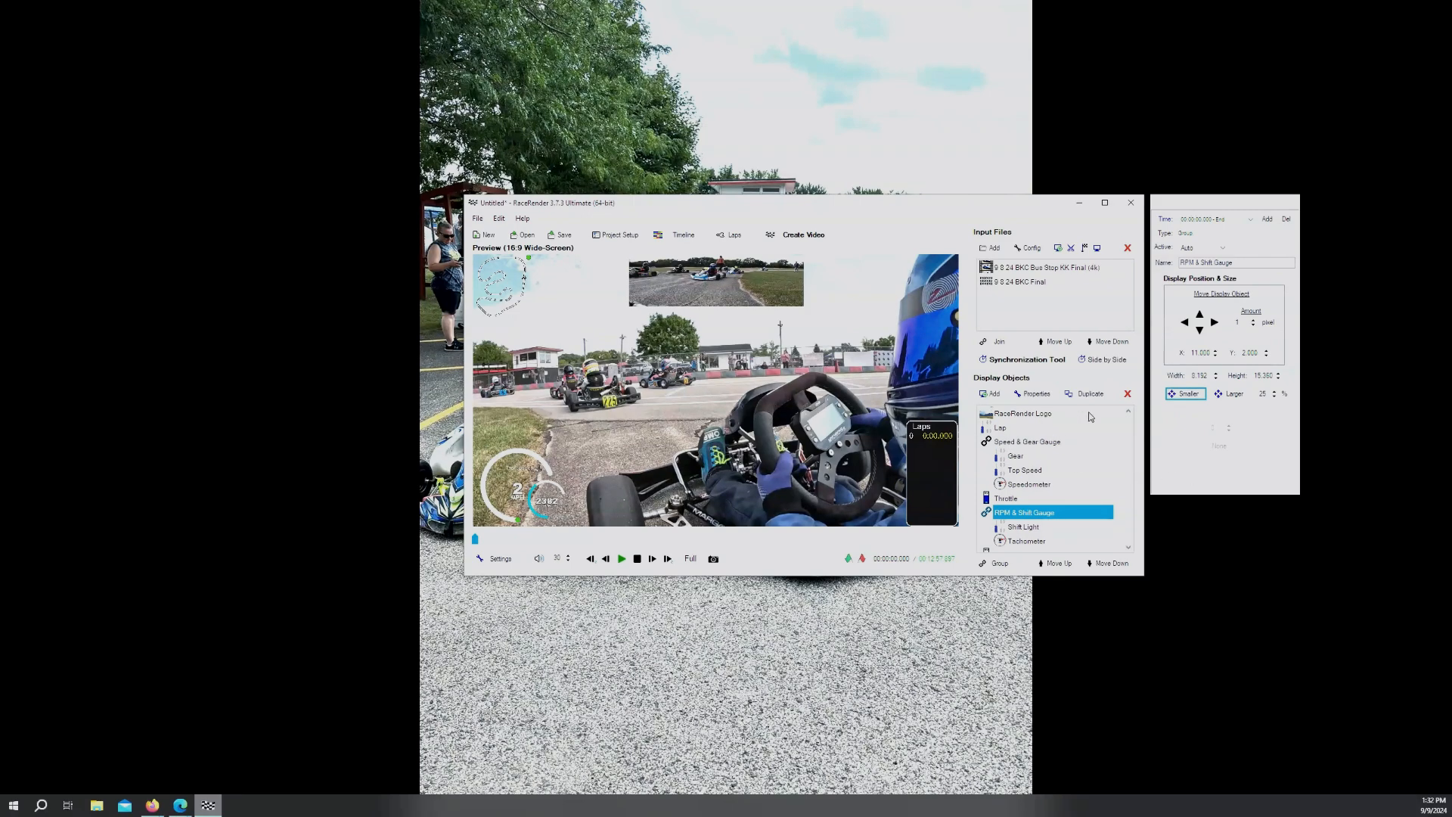
pyautogui.click(1296, 204)
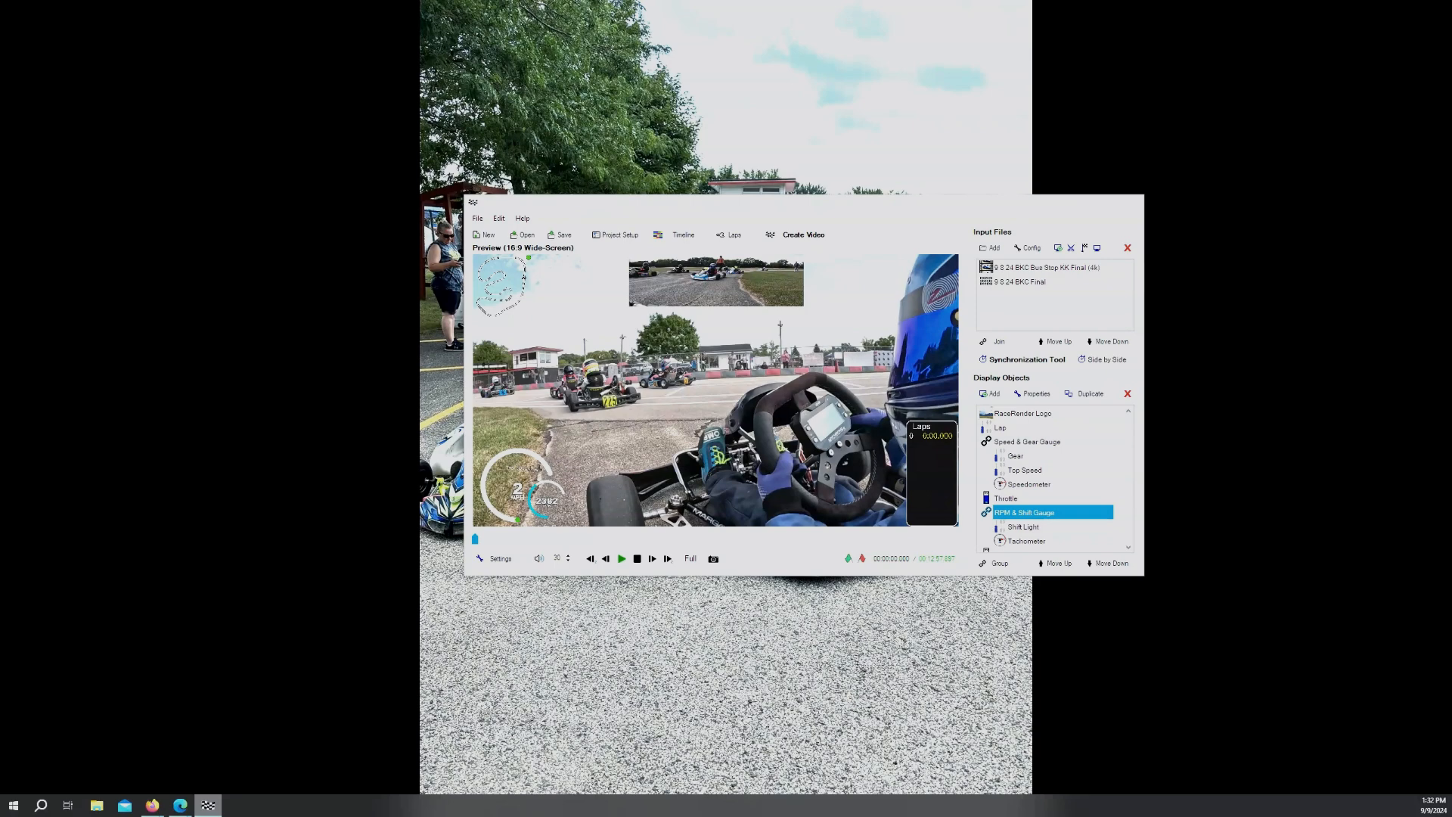
# Review the Project Setup Wizard and close it
pyautogui.moveTo(1449, 223); pyautogui.dragTo(1035, 218)
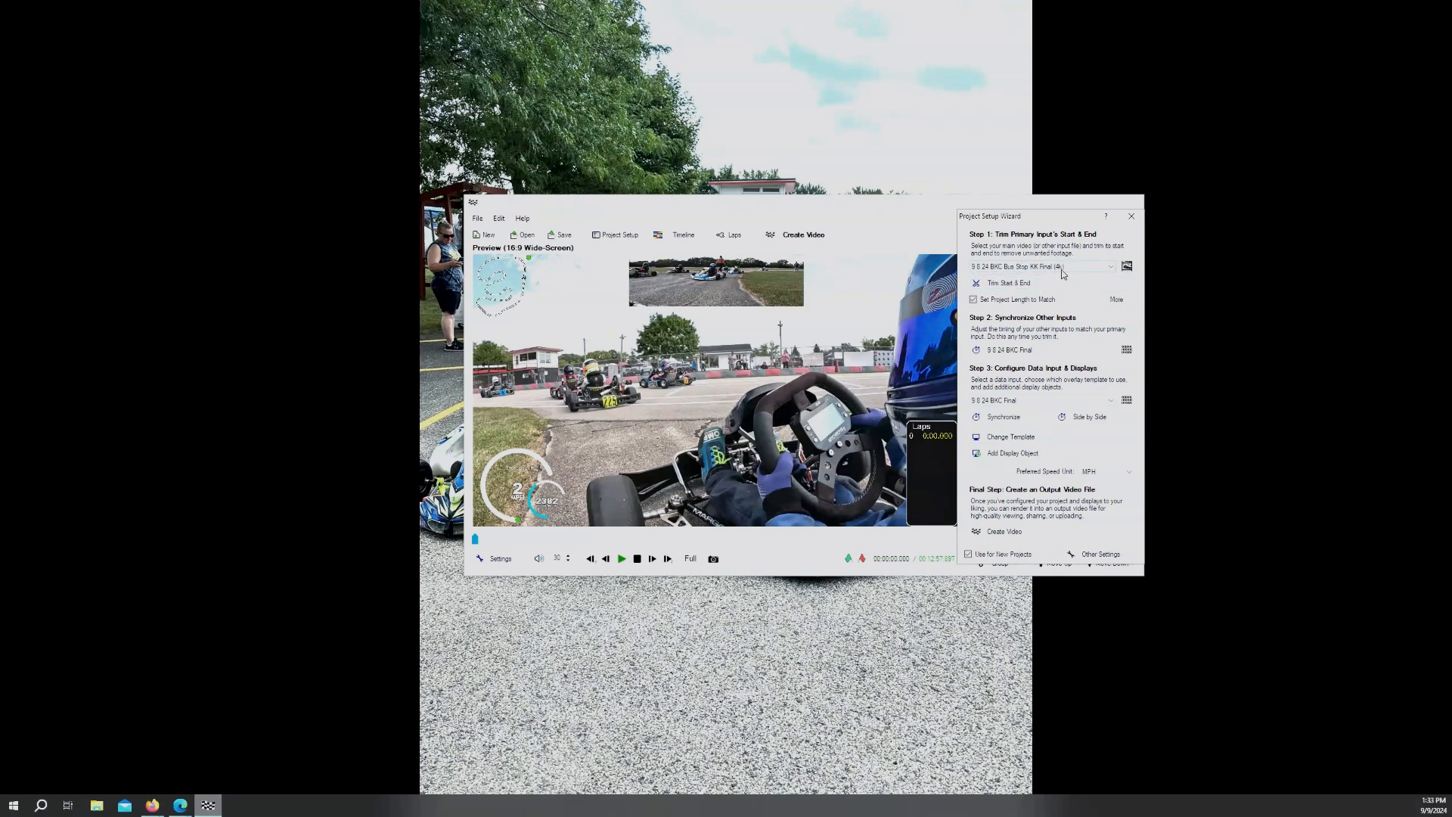
pyautogui.click(1132, 217)
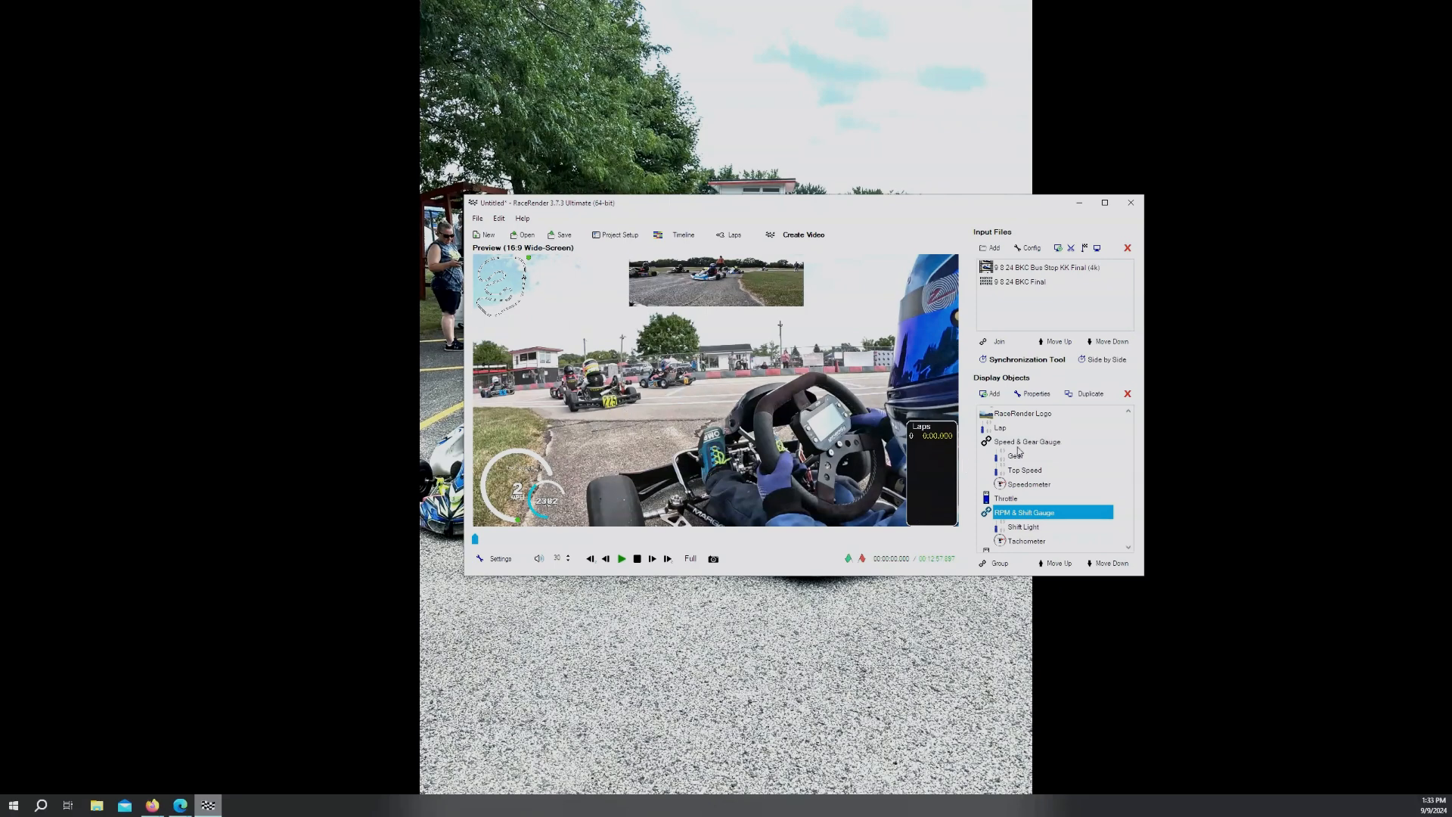
# Synchronize the 9 8 24 BKC Final data side by side using the Lap 1 start event (first start/finish line crossing)
pyautogui.click(1101, 361)
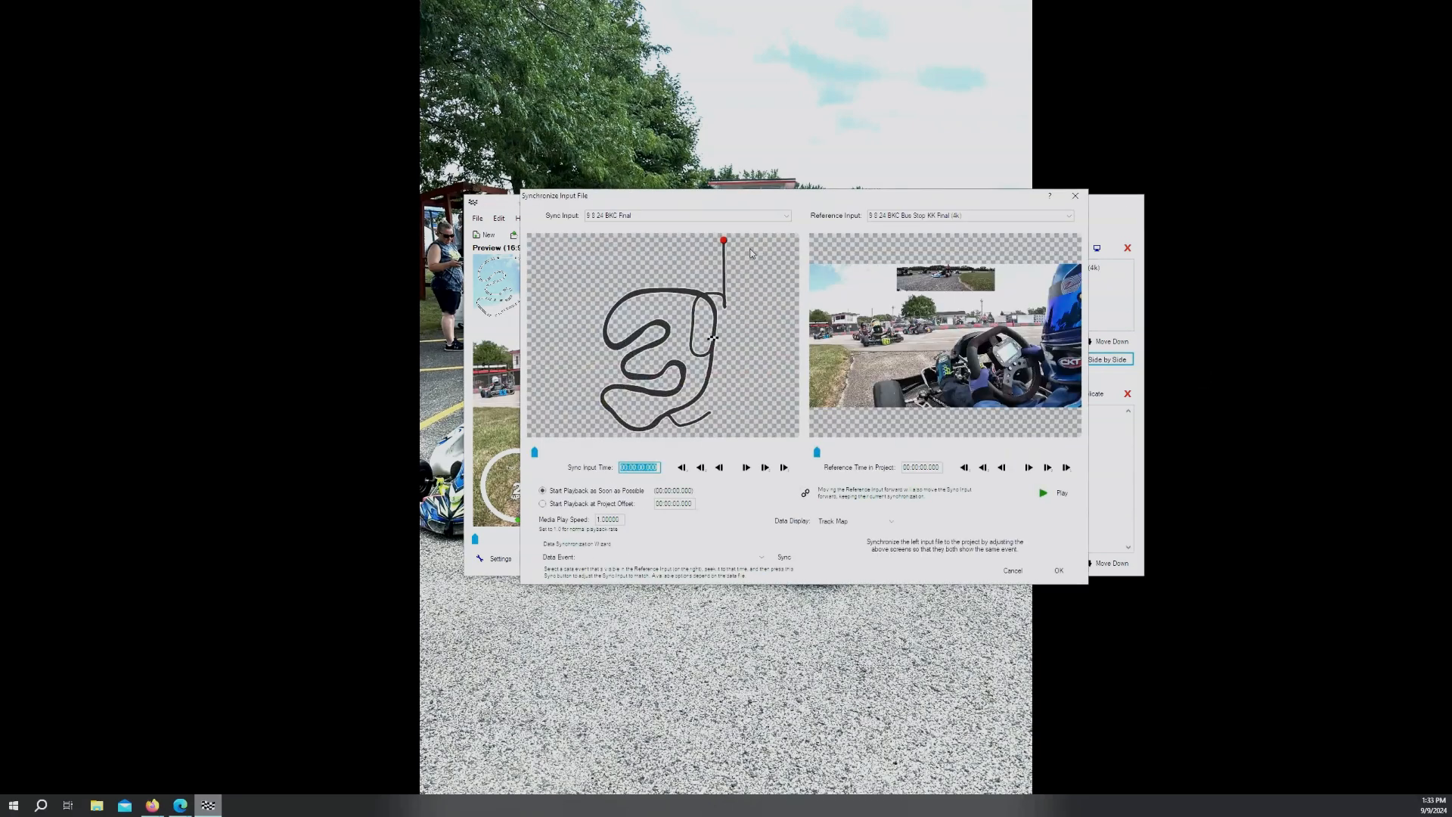
pyautogui.click(786, 217)
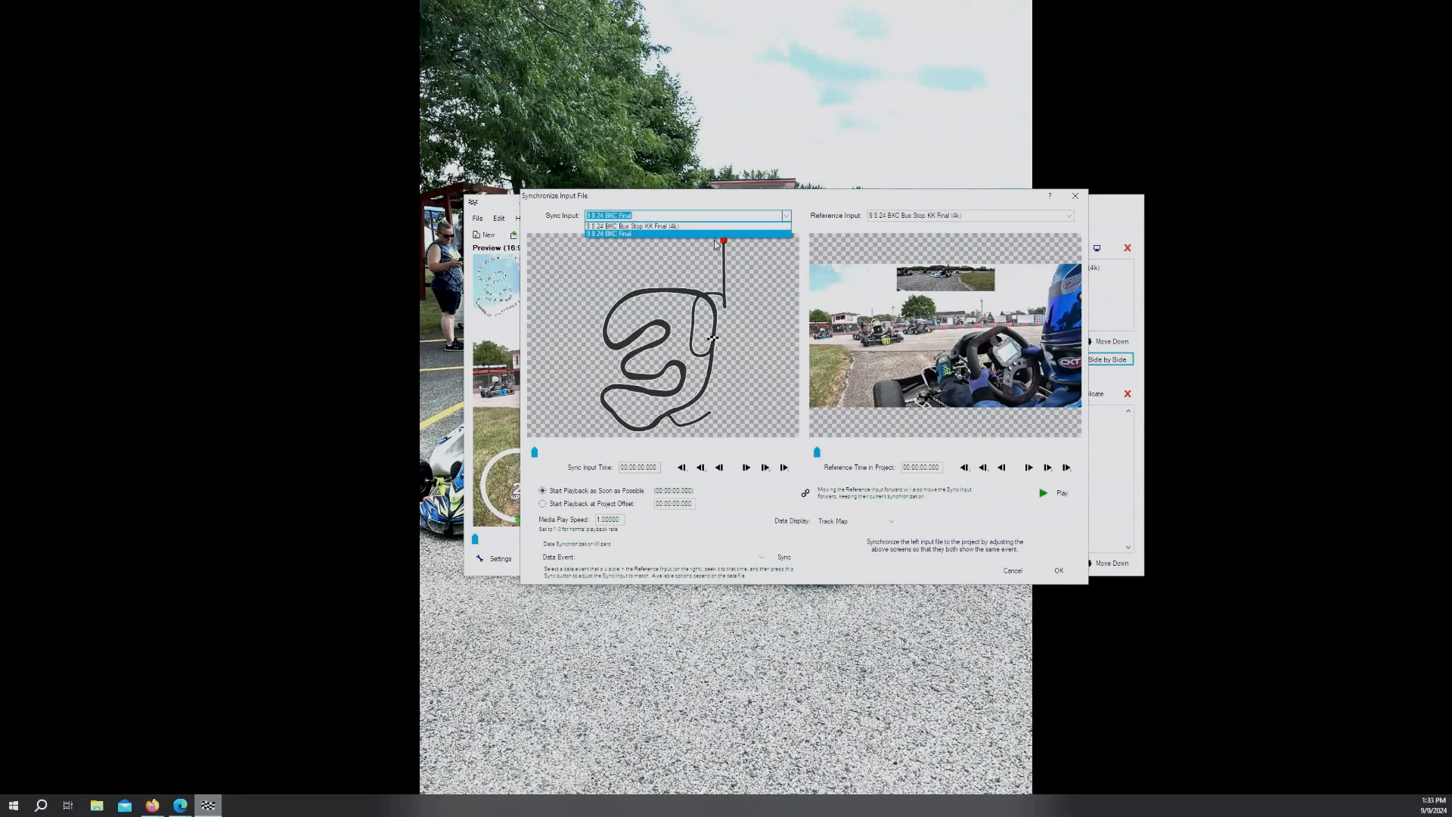
pyautogui.click(785, 217)
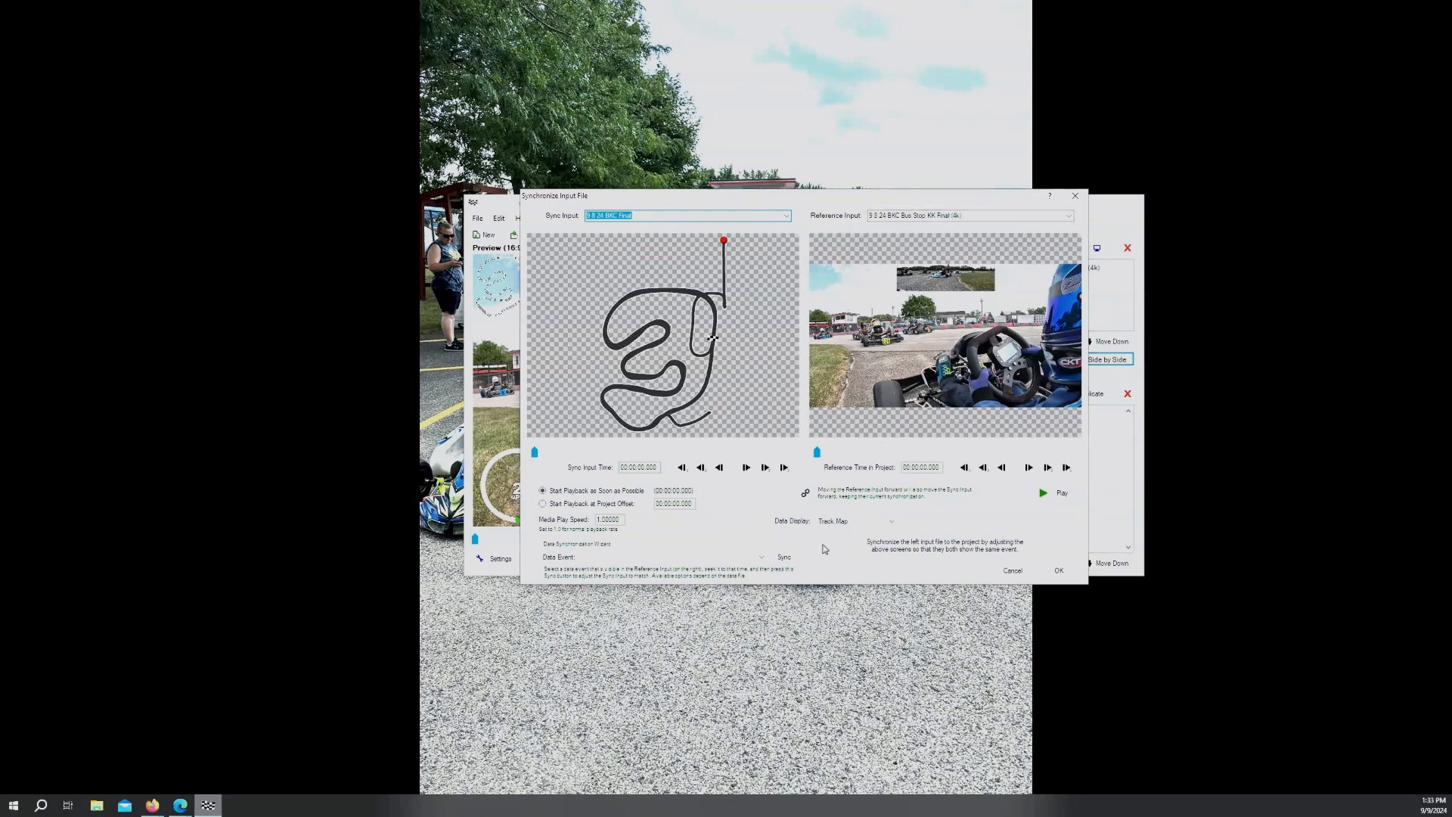
pyautogui.click(762, 560)
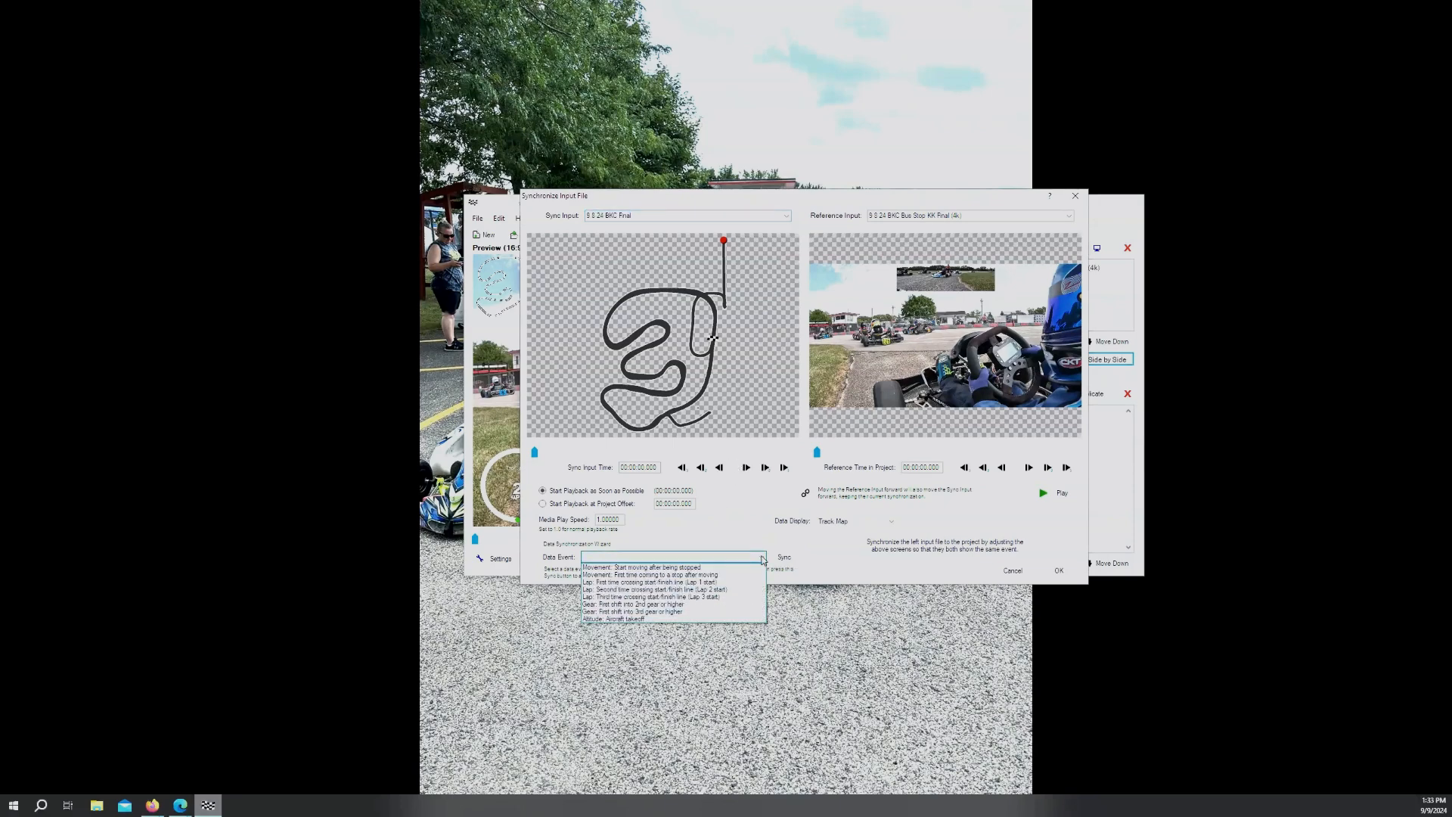
pyautogui.click(679, 583)
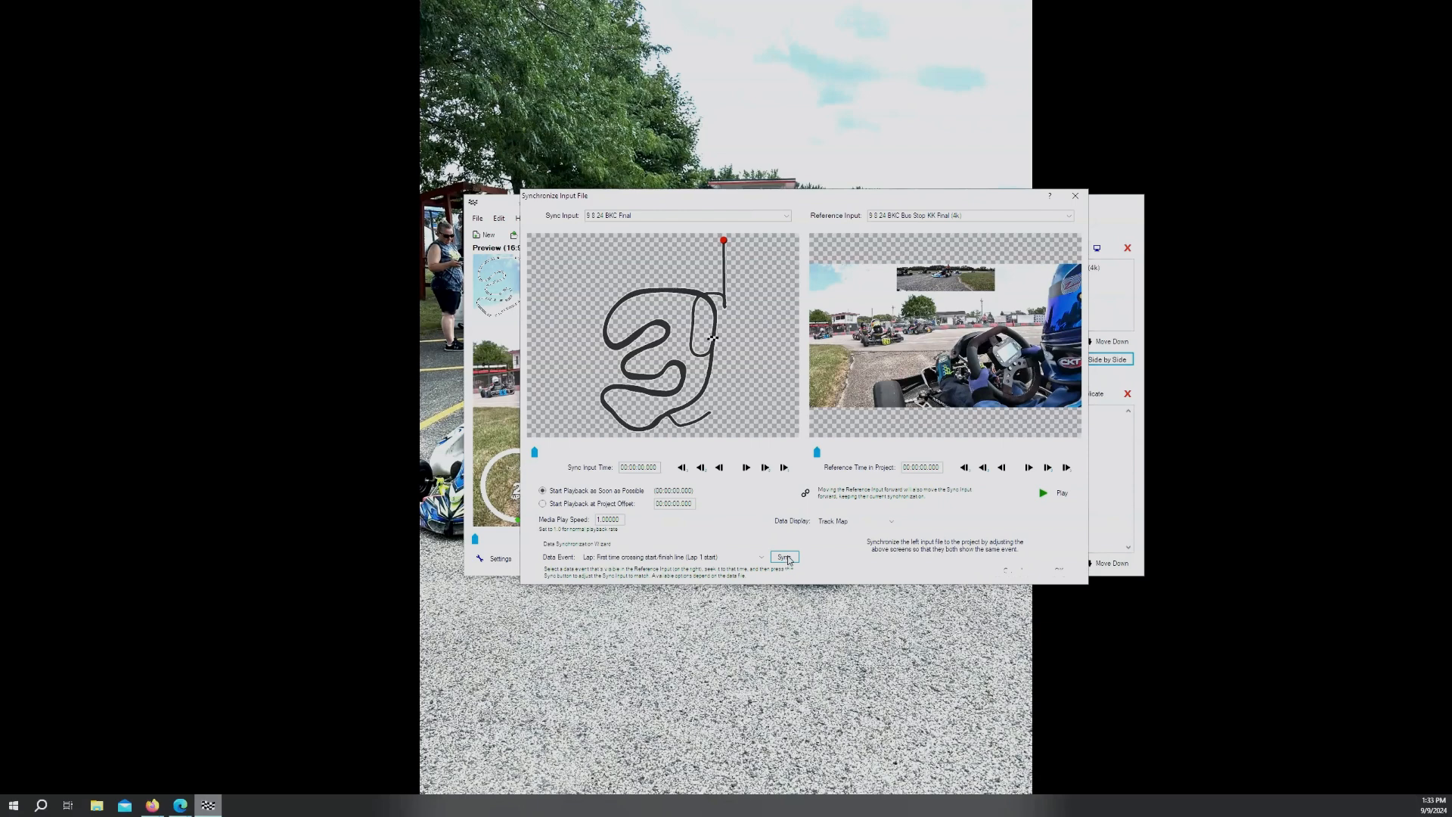
pyautogui.click(784, 557)
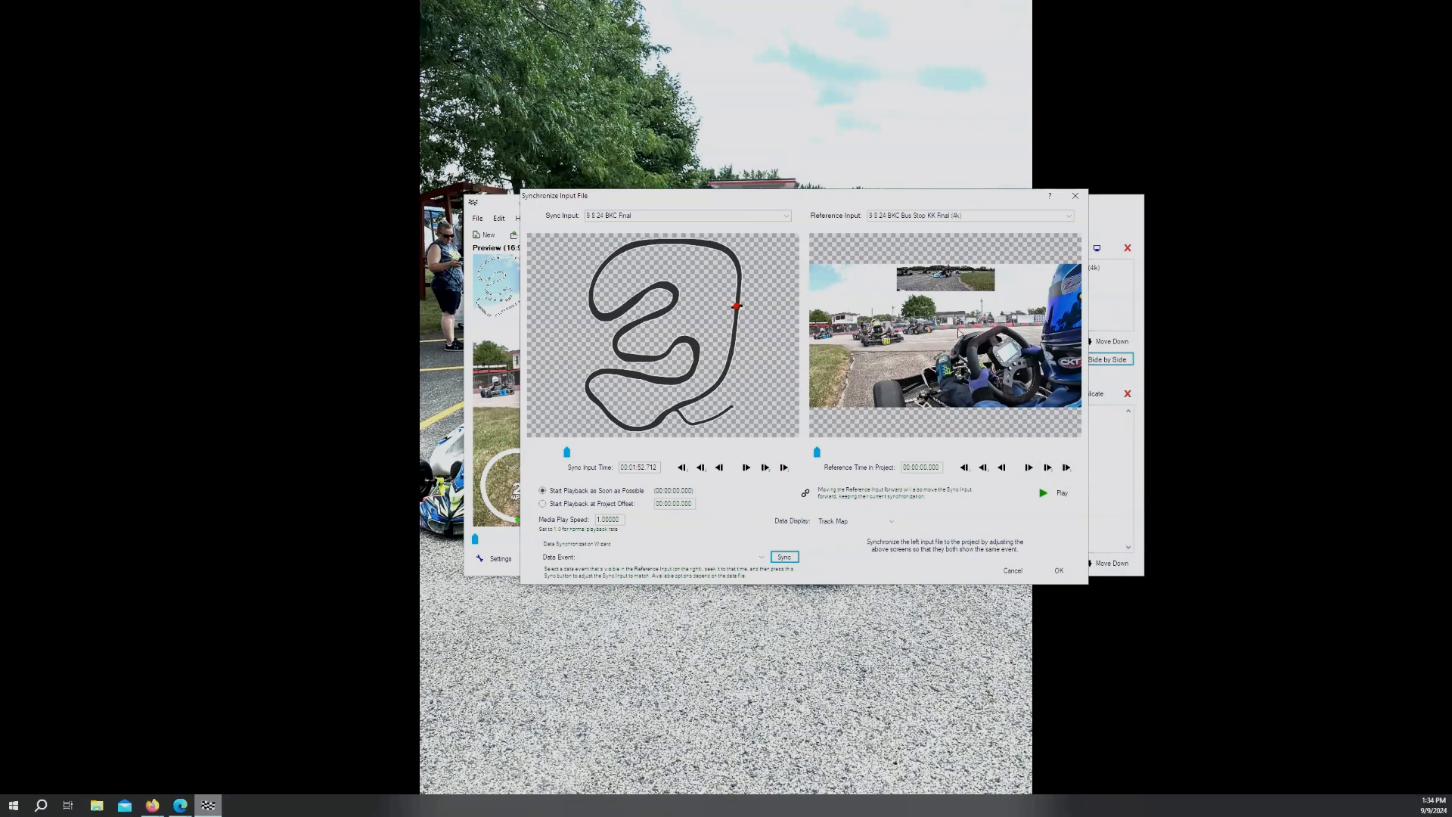
# Unlink the two inputs and advance only the reference video to the start/finish line crossing at about 3.26 seconds
pyautogui.click(805, 494)
pyautogui.click(1067, 468)
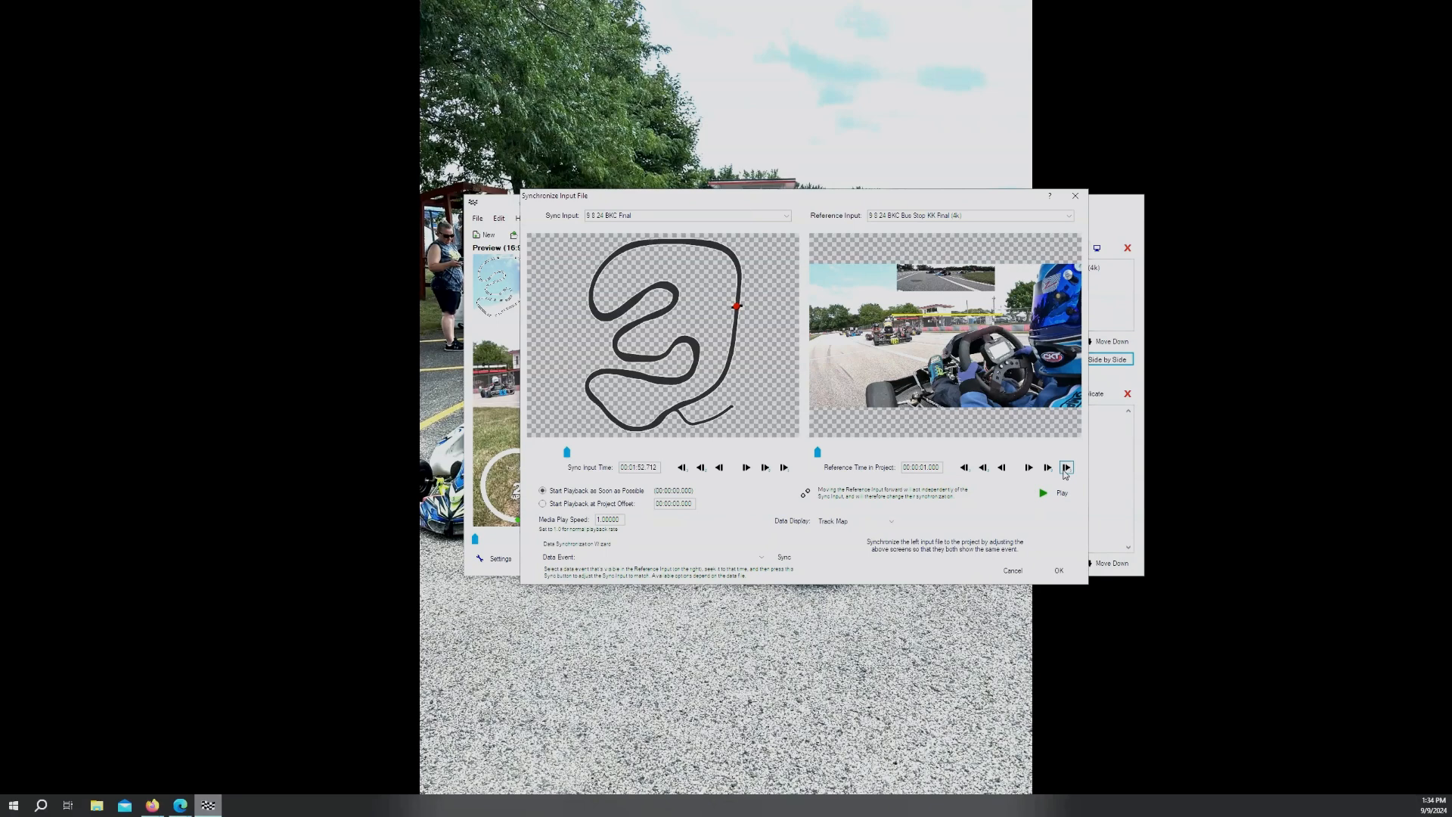
pyautogui.click(1067, 469)
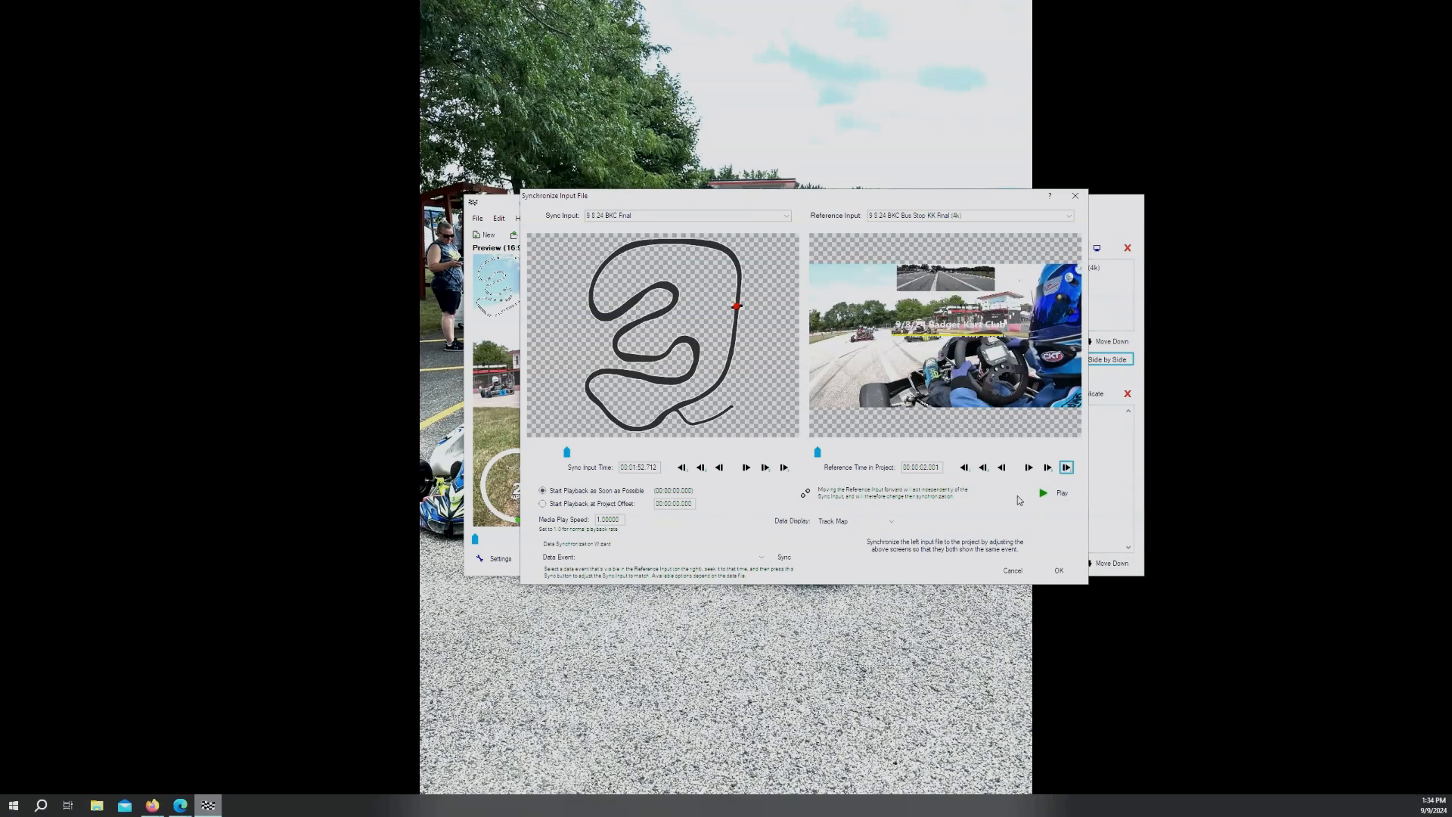
pyautogui.click(1066, 468)
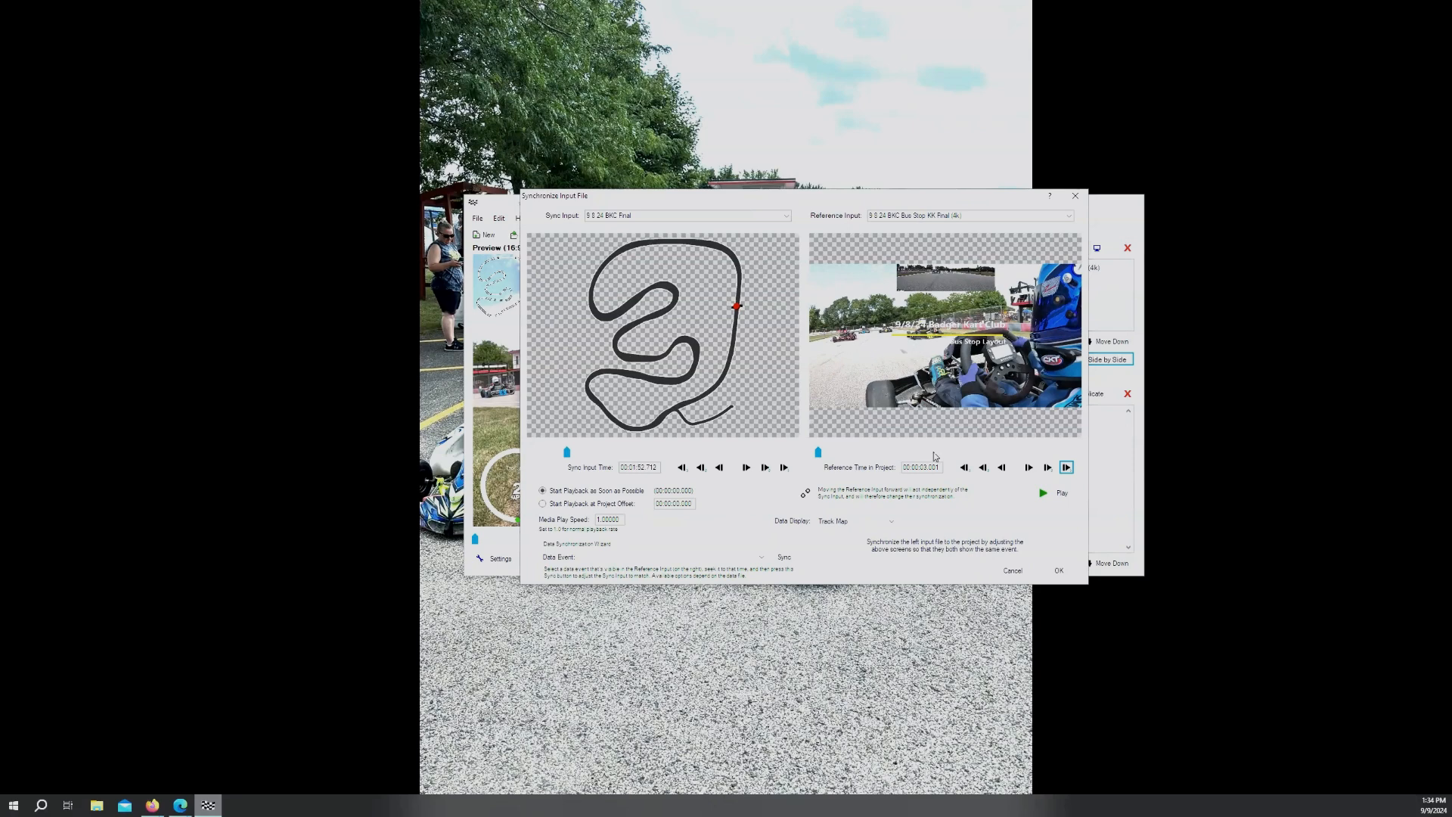
pyautogui.click(1030, 468)
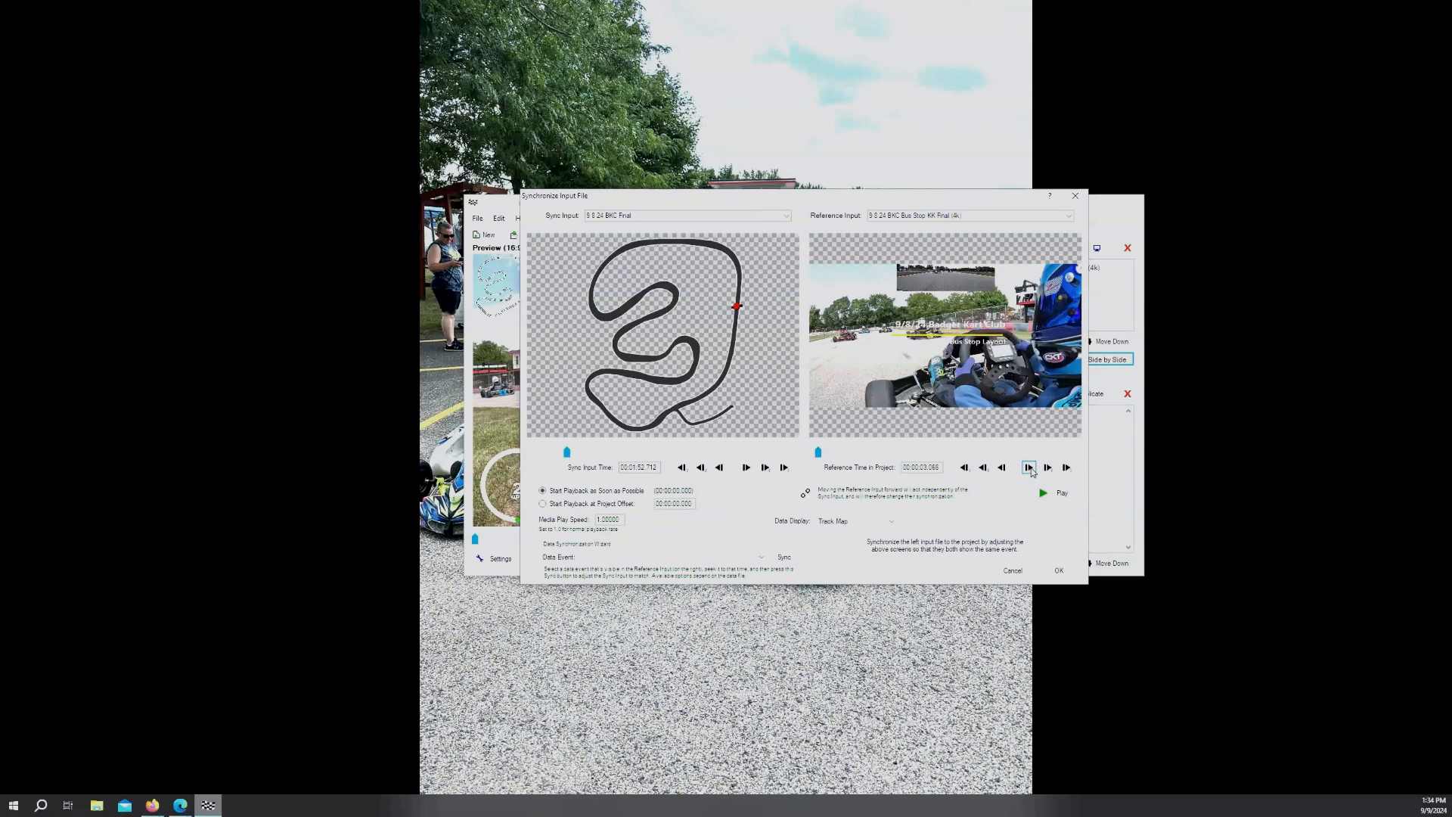
pyautogui.click(1029, 467)
pyautogui.click(1029, 467)
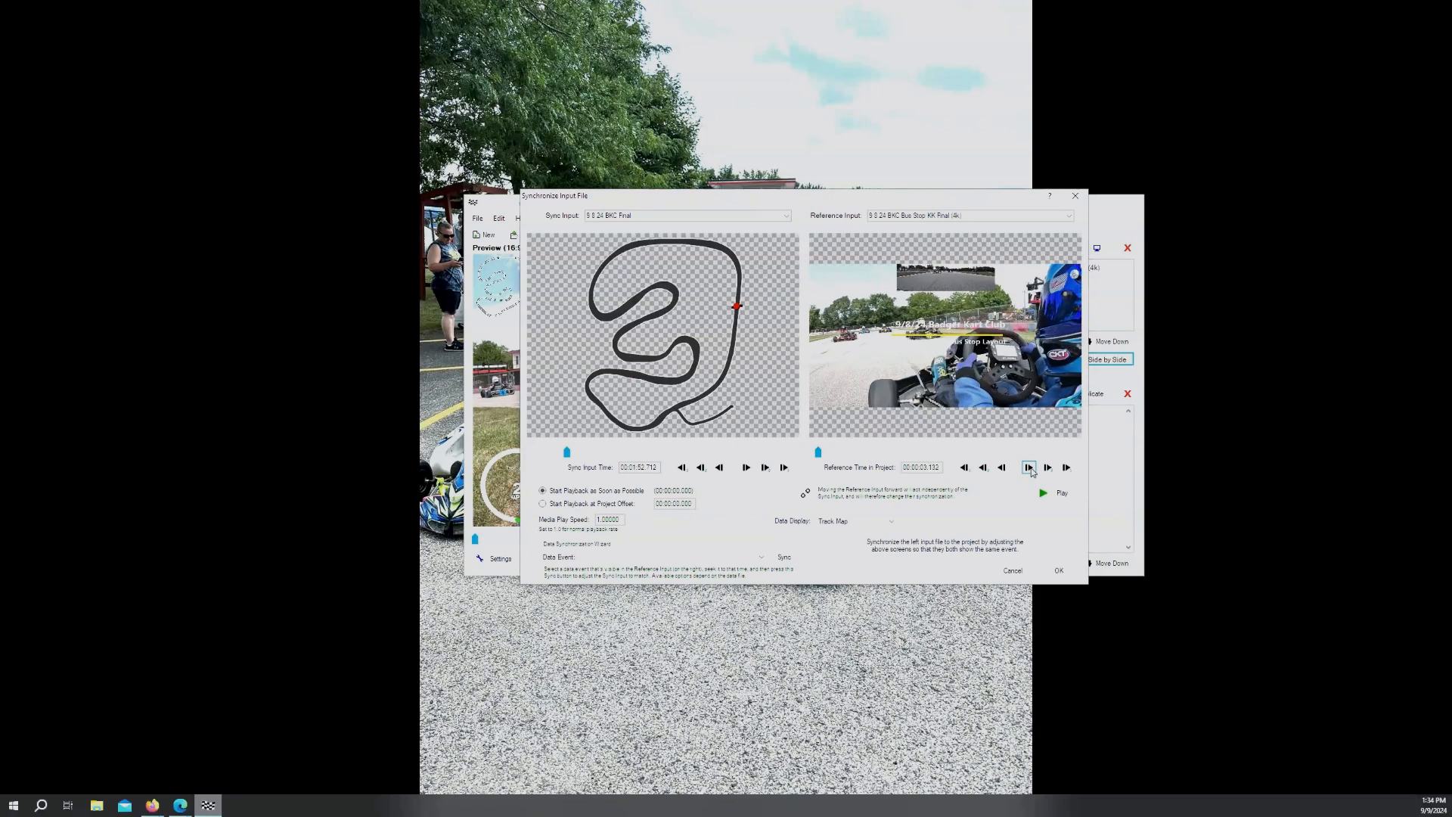
pyautogui.click(1029, 467)
pyautogui.click(1030, 467)
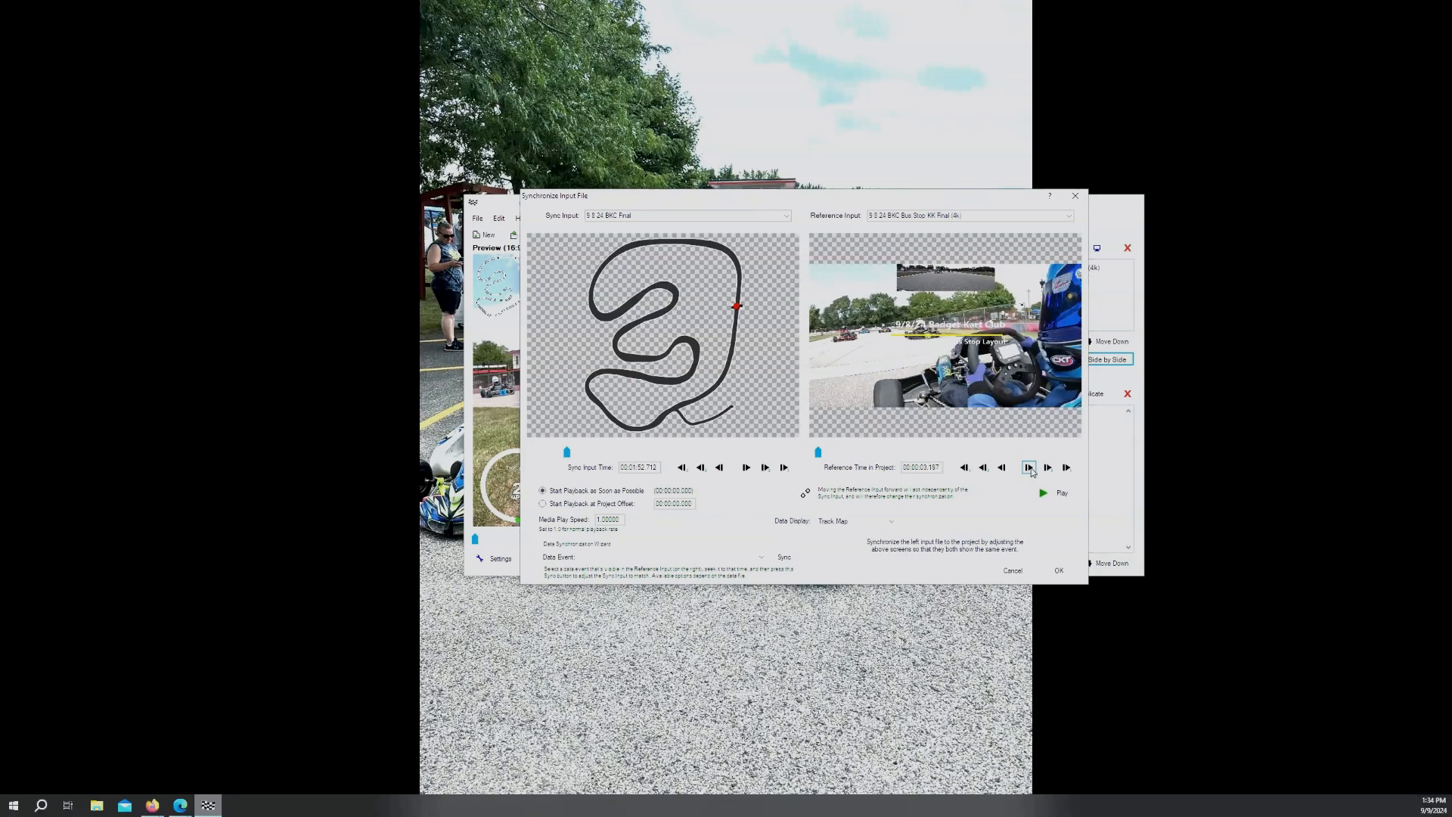
pyautogui.click(1029, 467)
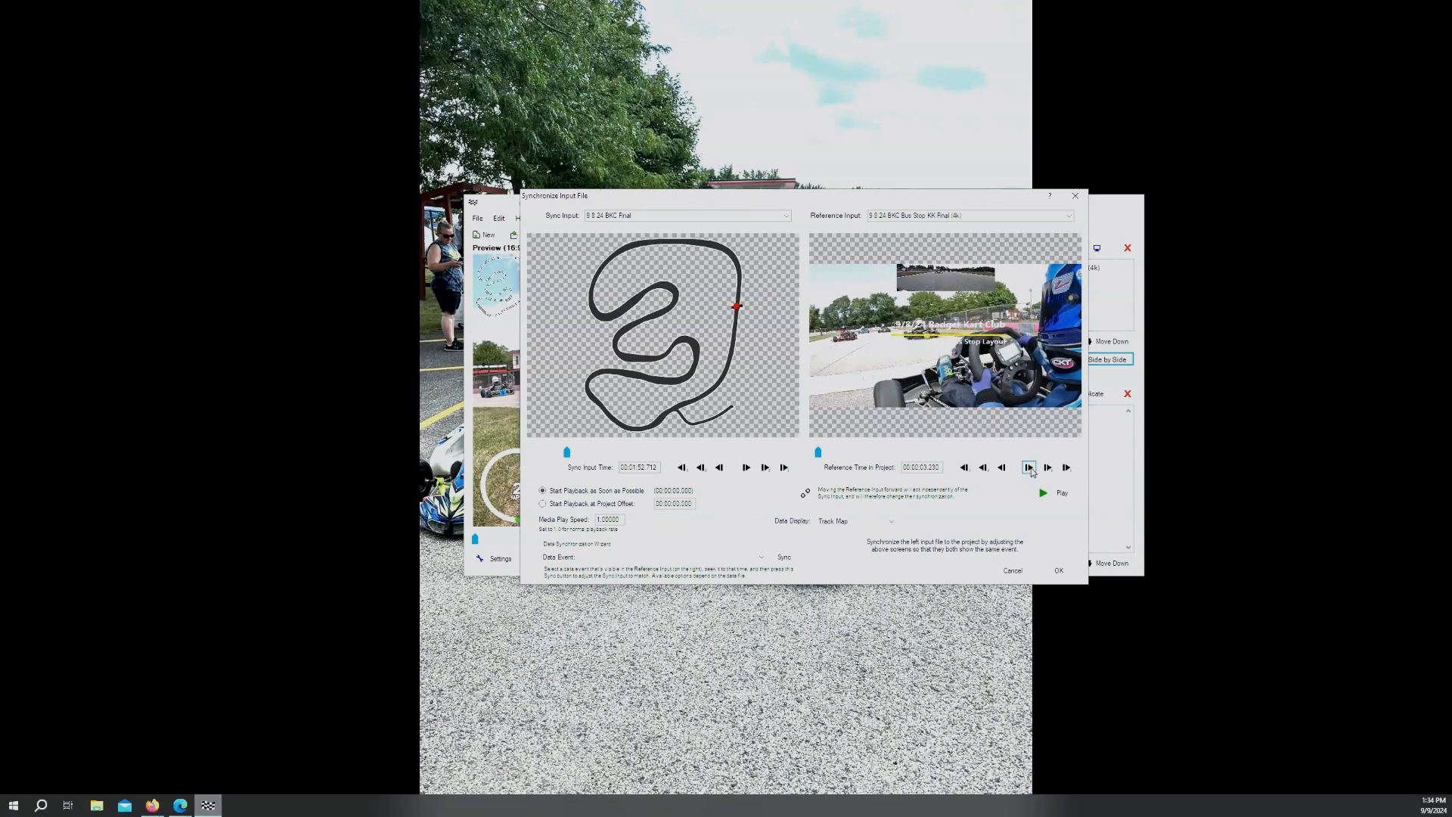
pyautogui.click(1030, 468)
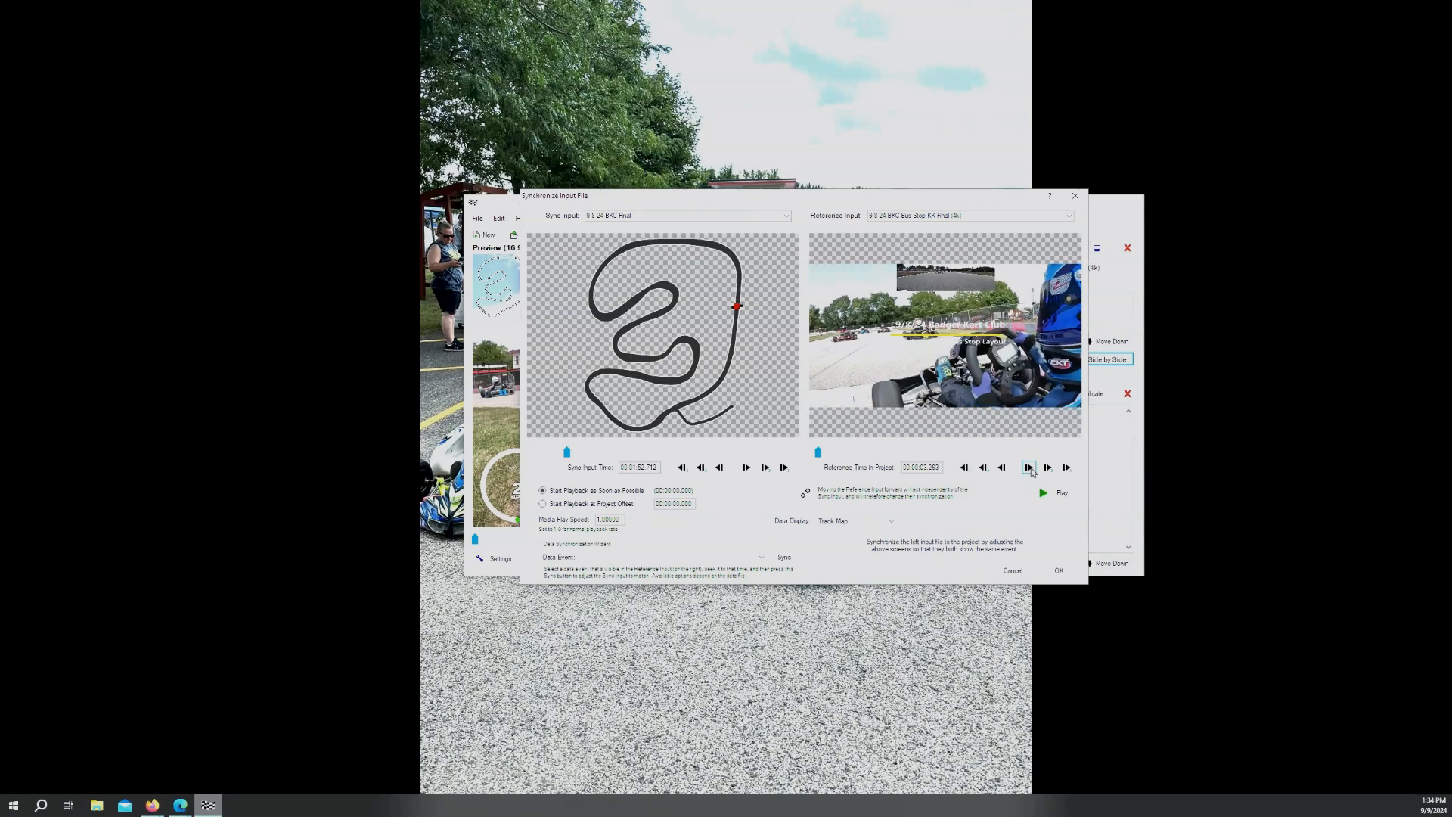
pyautogui.click(1030, 468)
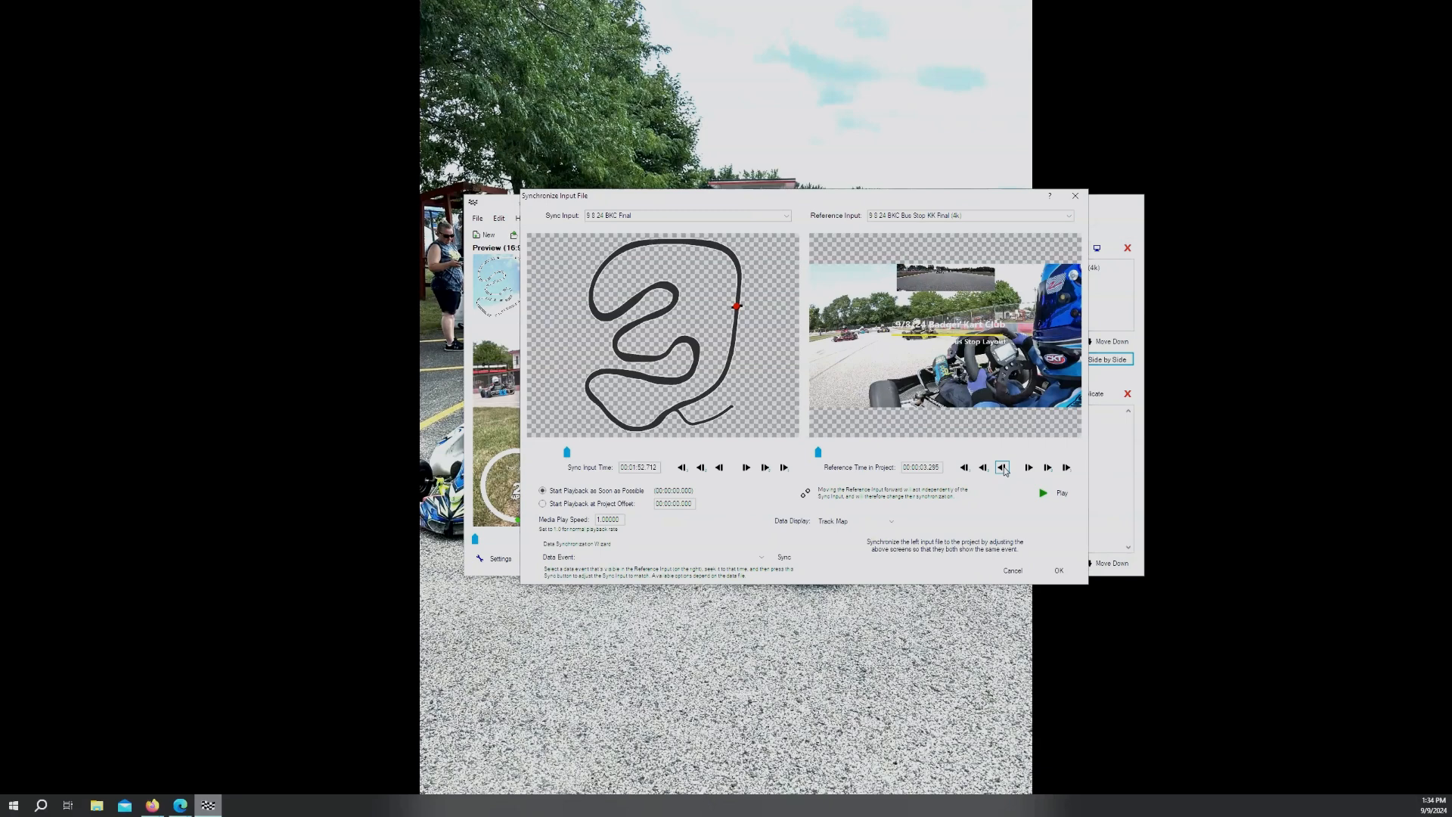
pyautogui.click(1003, 467)
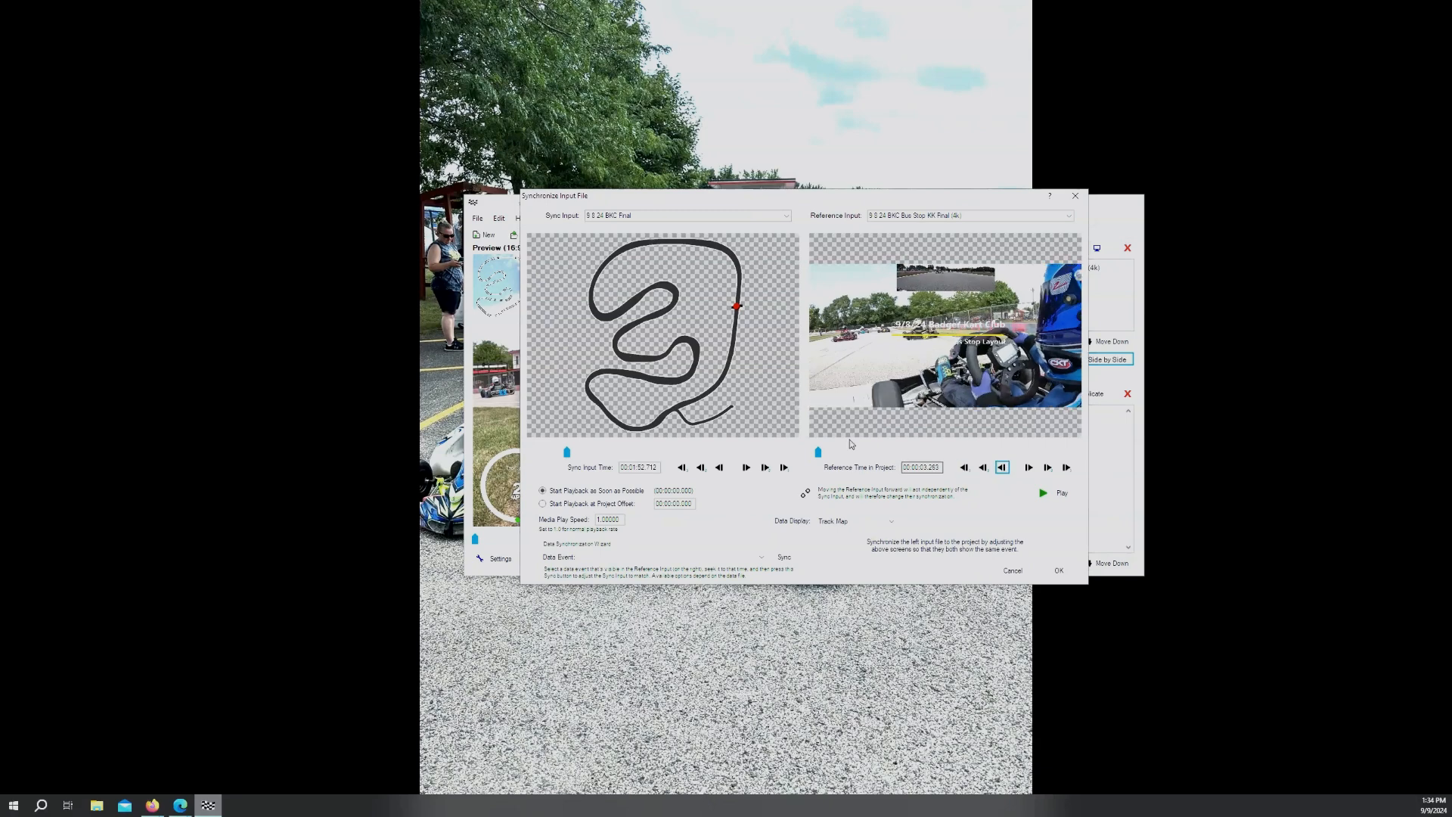
# Nudge the sync input back to about 00:01:52.61, relink it to the reference video and accept the synchronization
pyautogui.click(721, 468)
pyautogui.click(804, 494)
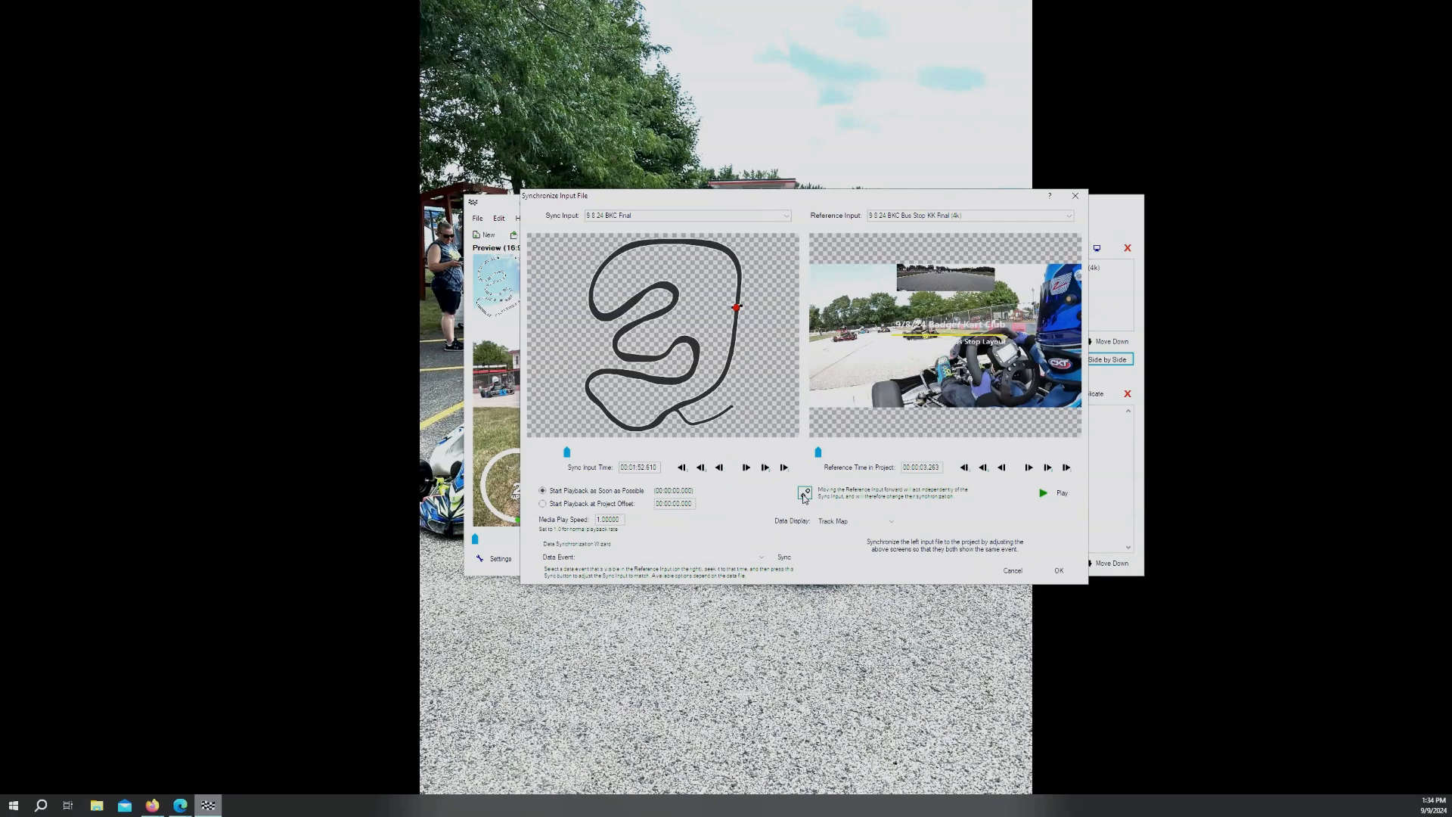
pyautogui.click(1068, 574)
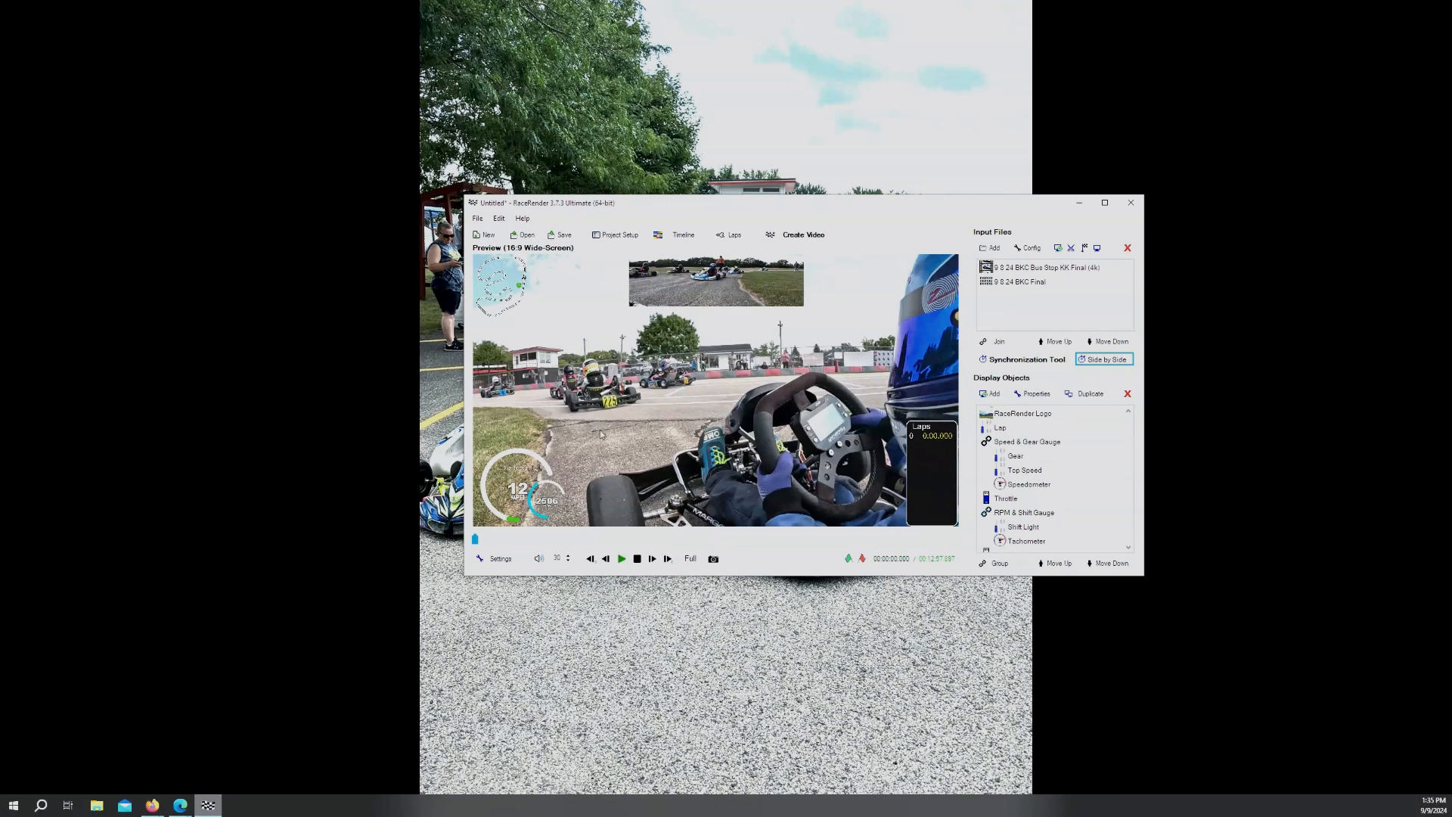
# Play the first seconds of the preview to check the data synchronization, and return to the start
pyautogui.click(621, 559)
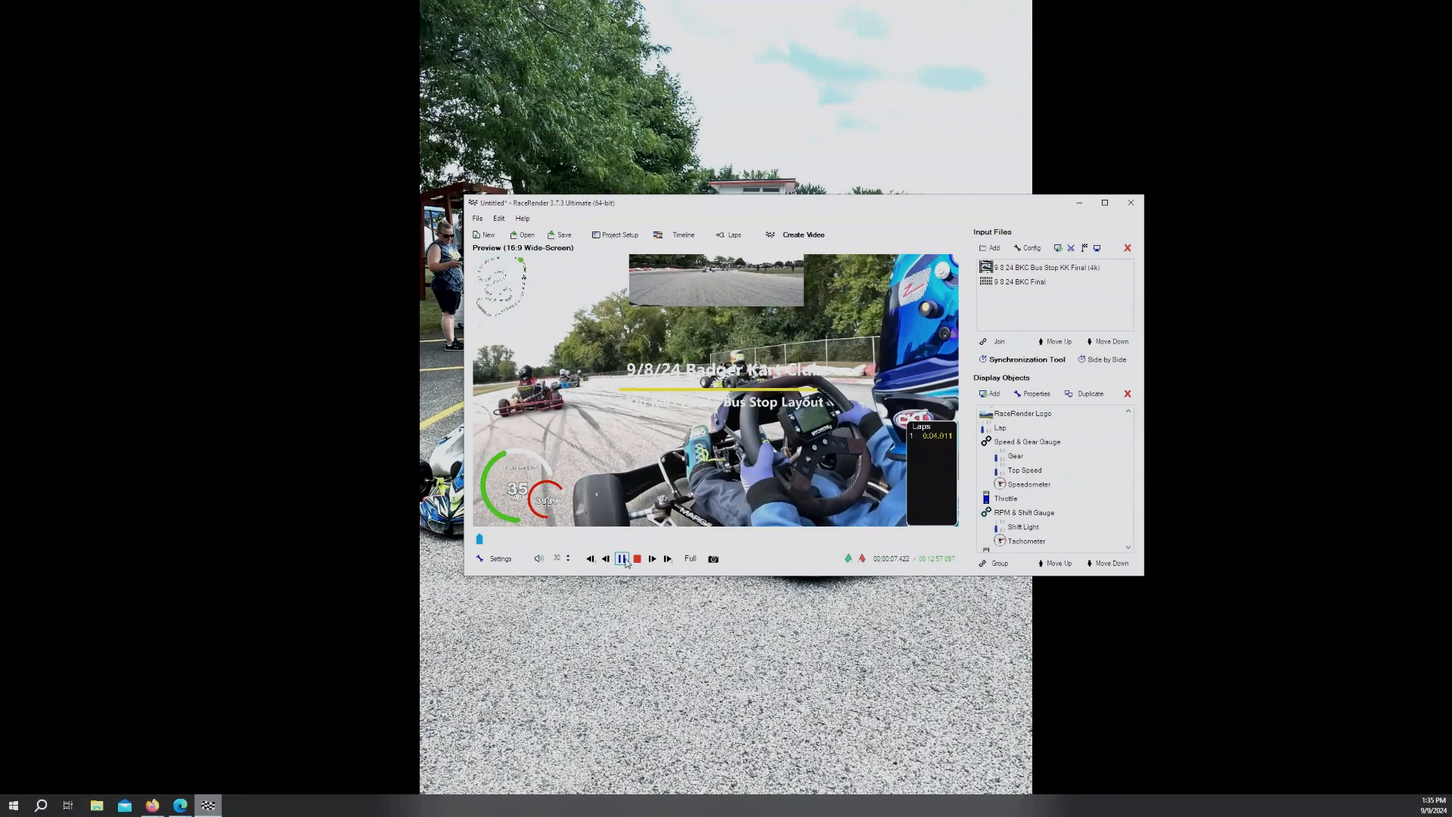
pyautogui.press('space')
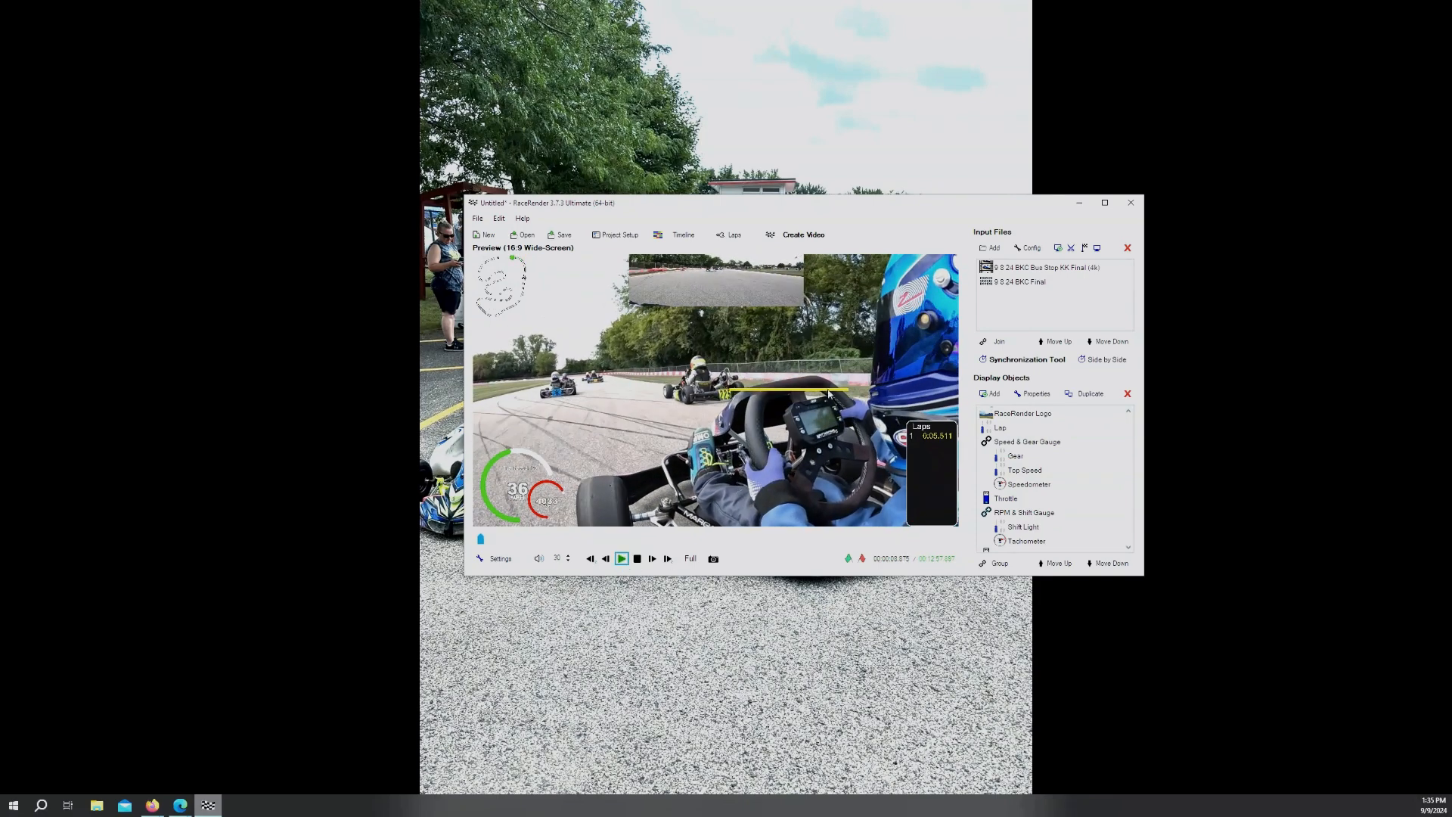
pyautogui.click(469, 540)
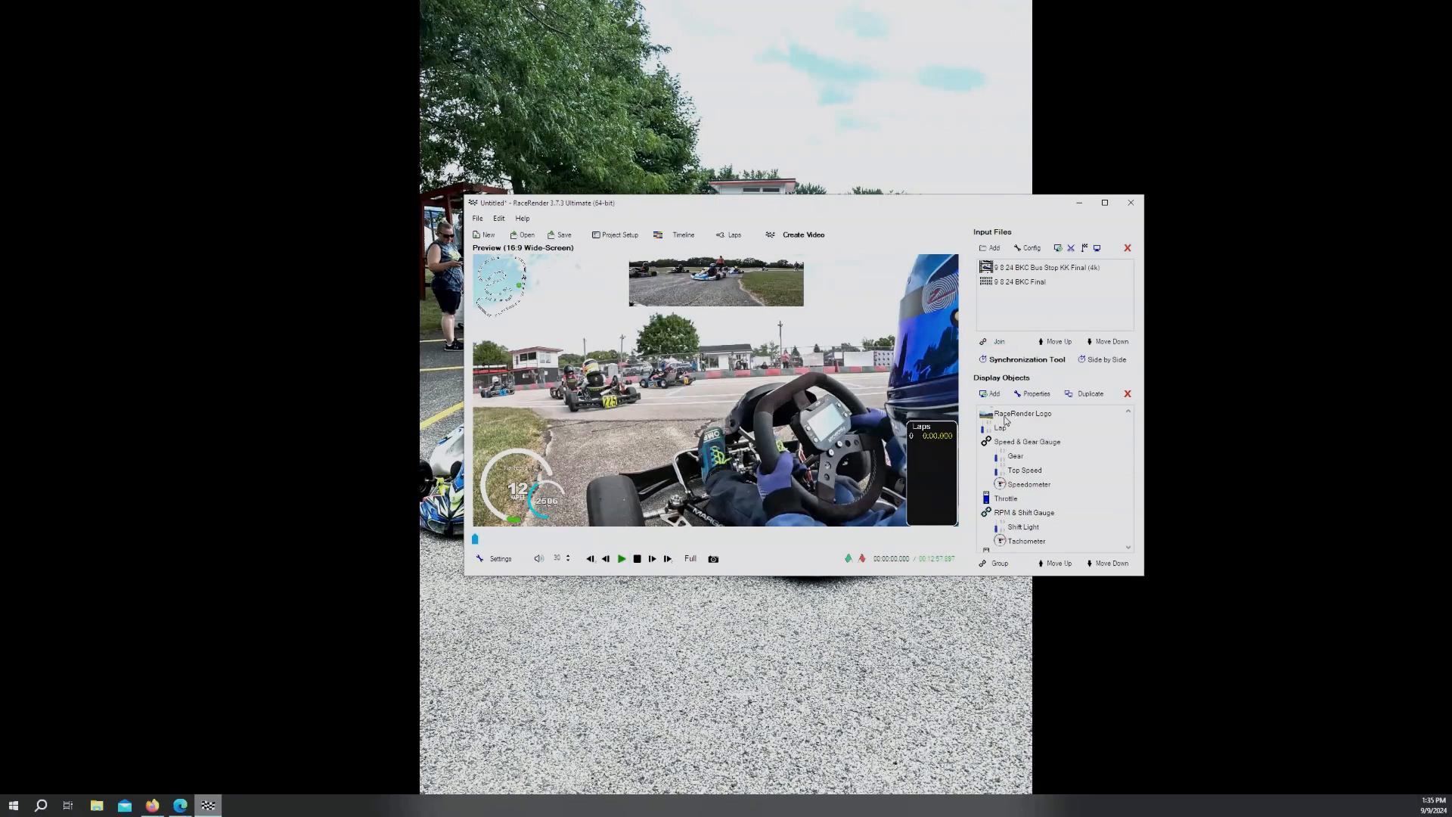
# Add a text display object, enlarge it three size steps to 63 and place it just left of the lap list
pyautogui.click(991, 395)
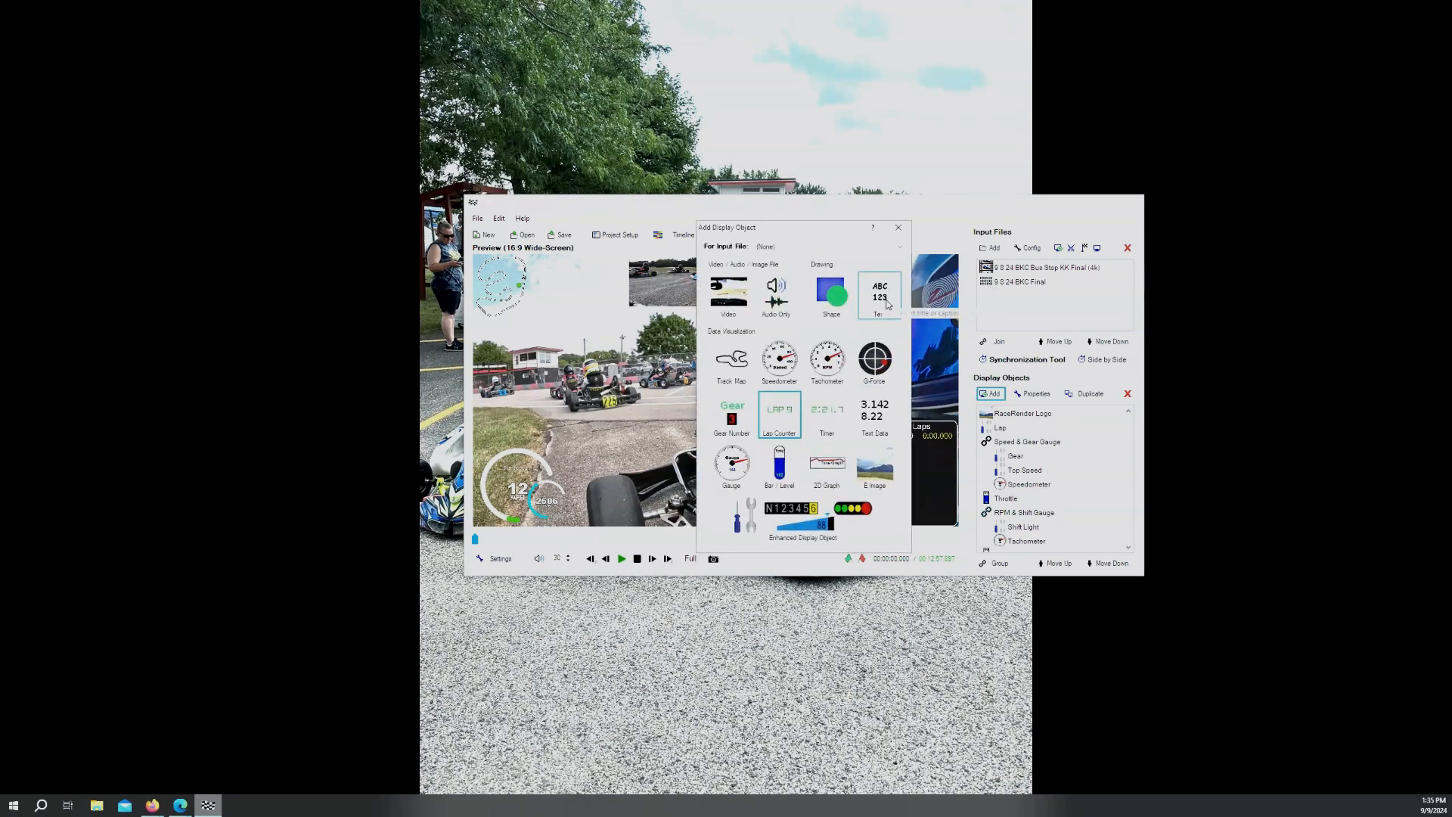
pyautogui.click(879, 297)
pyautogui.moveTo(666, 430); pyautogui.dragTo(975, 521)
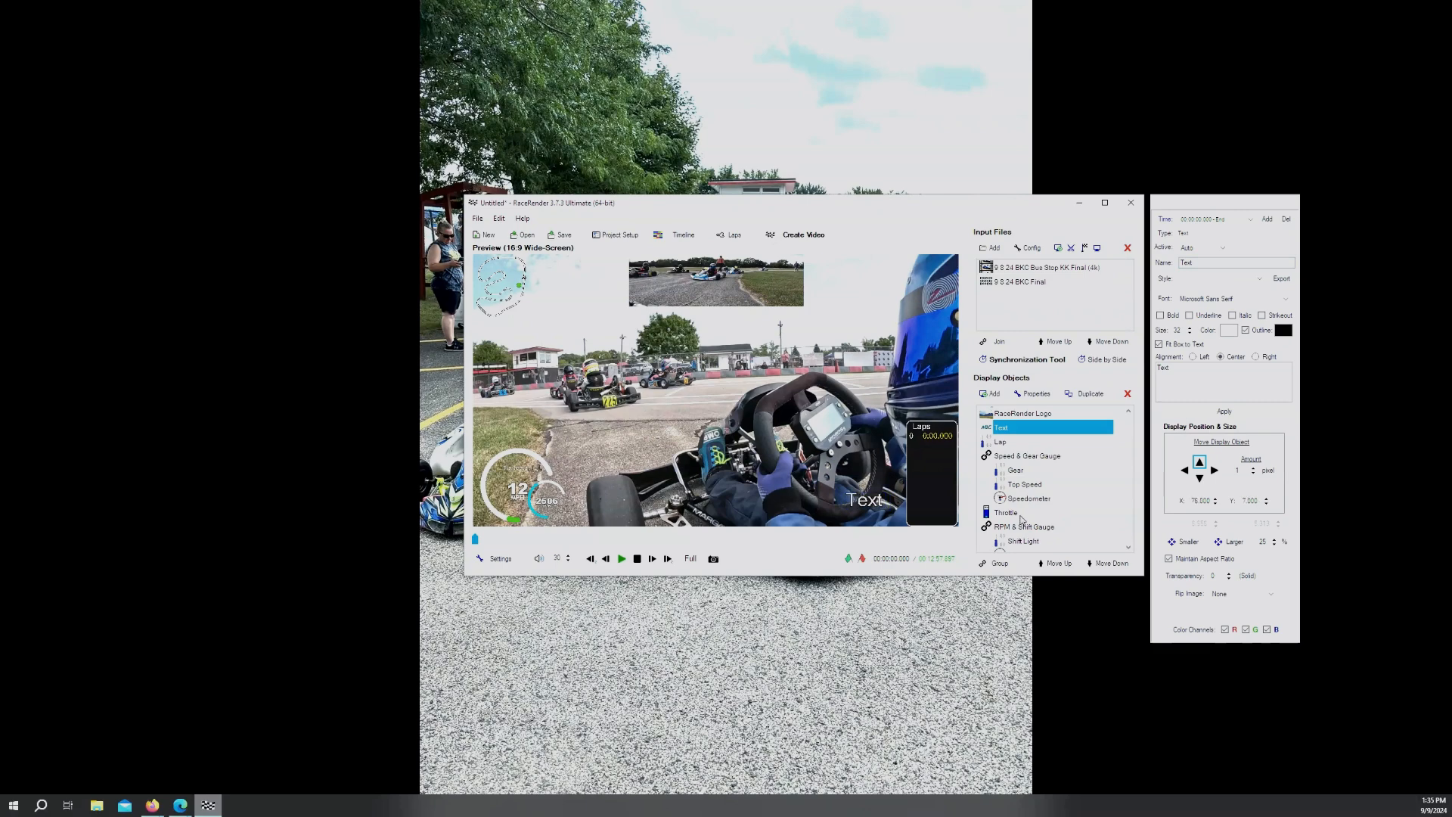
pyautogui.click(1232, 542)
pyautogui.click(1232, 542)
pyautogui.click(1231, 542)
pyautogui.moveTo(872, 493); pyautogui.dragTo(841, 500)
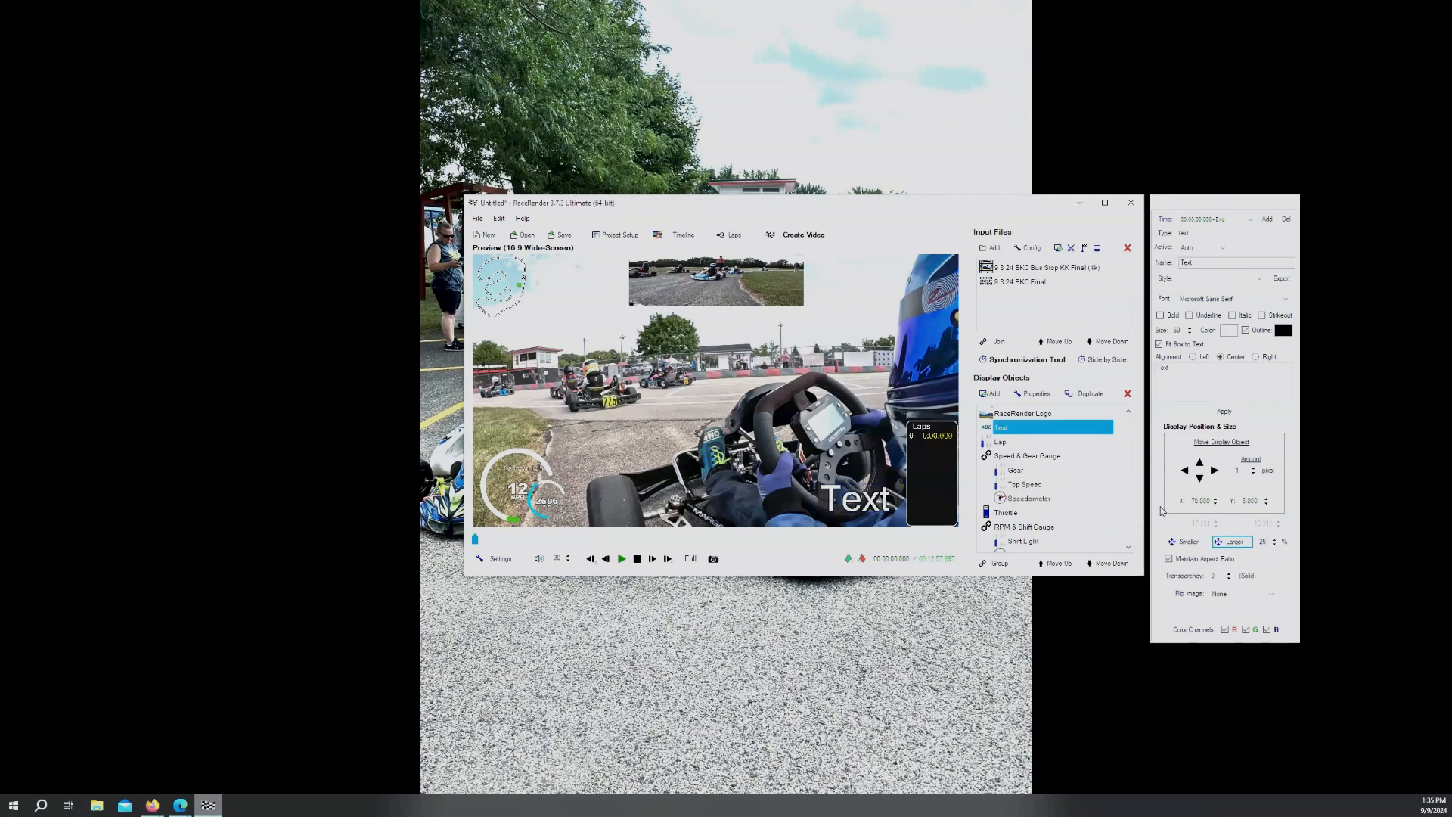
# Replace the placeholder content of the text object with P7 and apply it
pyautogui.moveTo(1187, 374); pyautogui.dragTo(1157, 370)
pyautogui.write('P7')
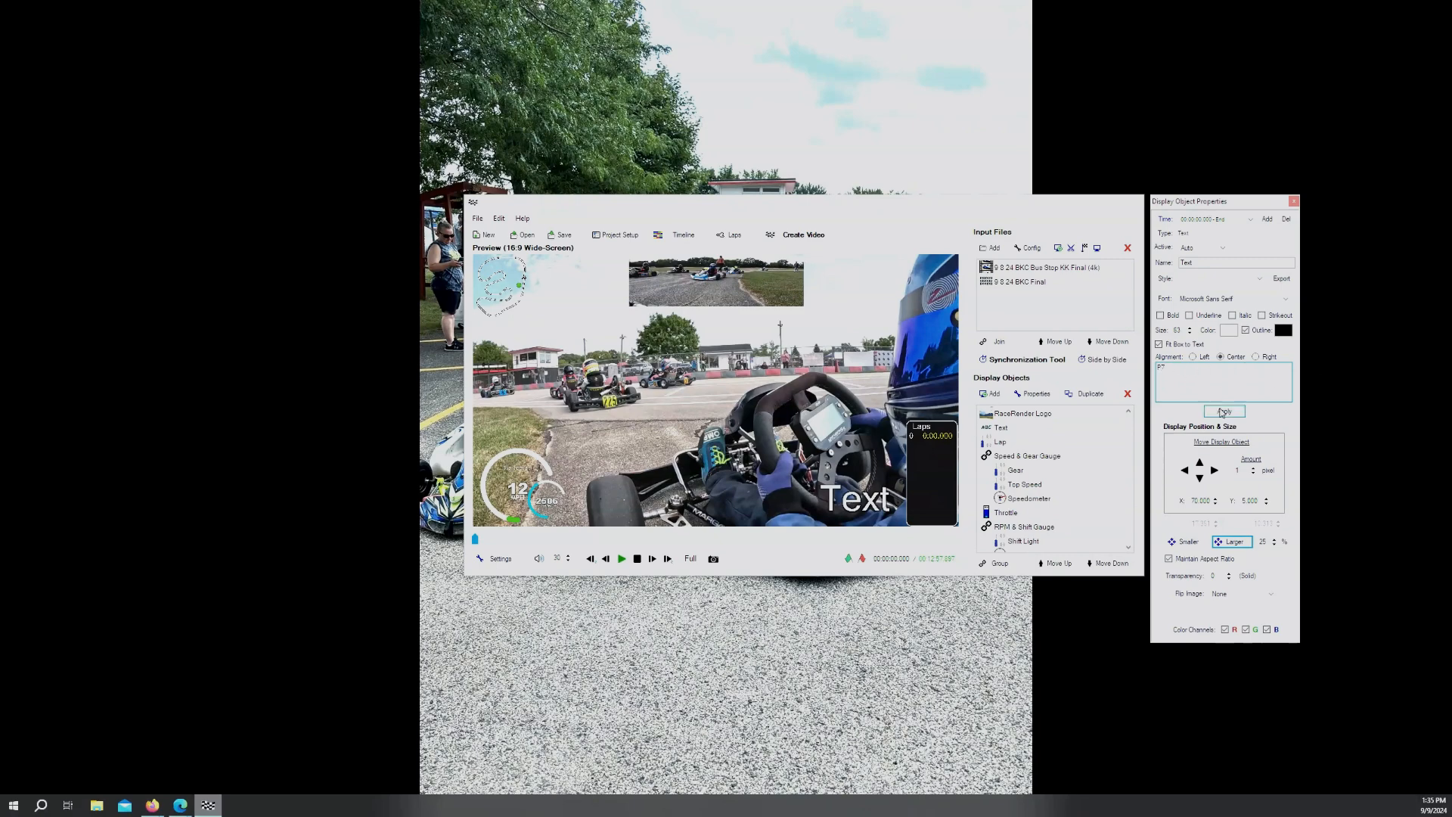
pyautogui.click(1214, 414)
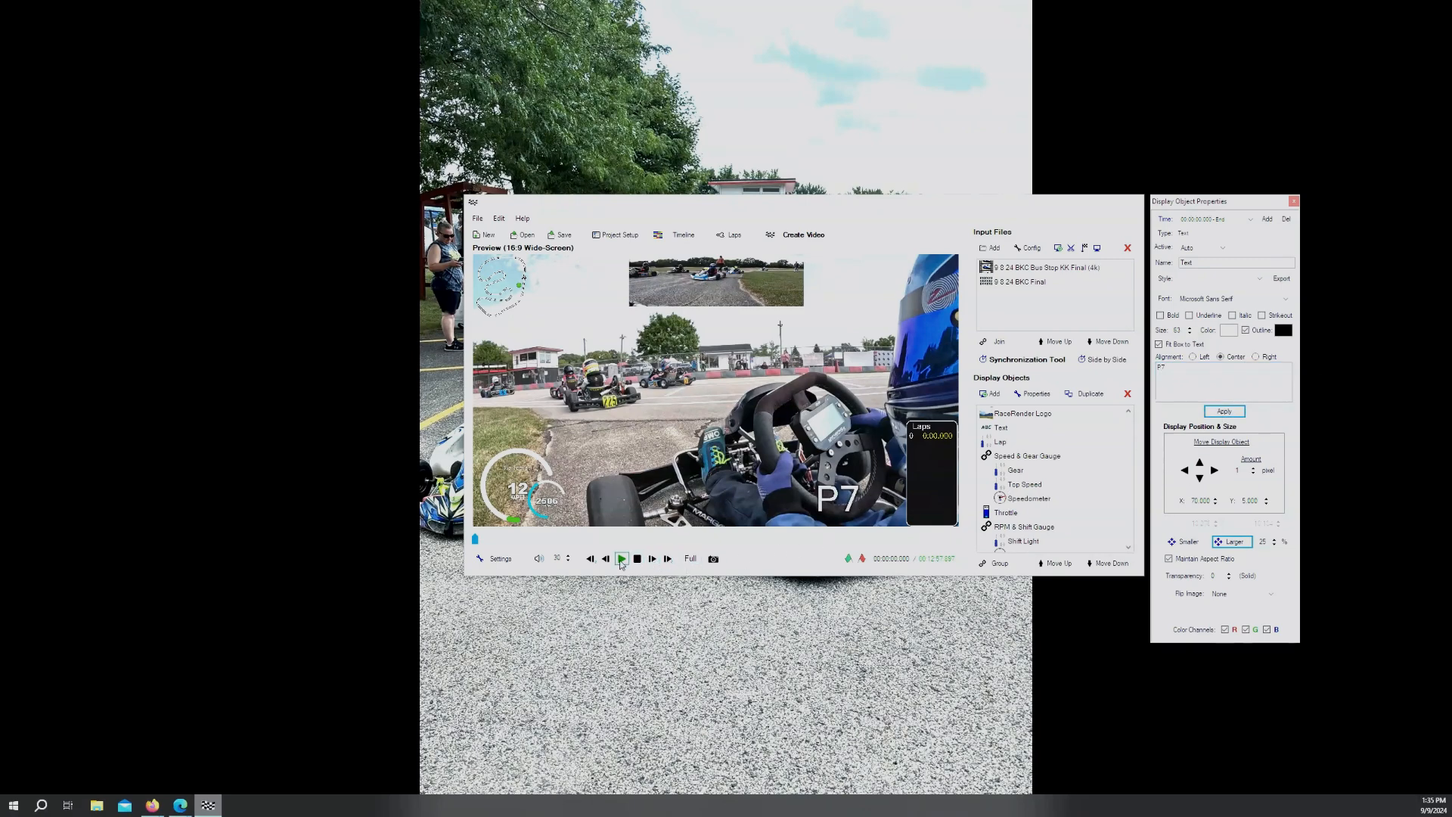
# Add a timeline segment to the text object at 00:00:10.282 and change its text to P6
pyautogui.click(621, 560)
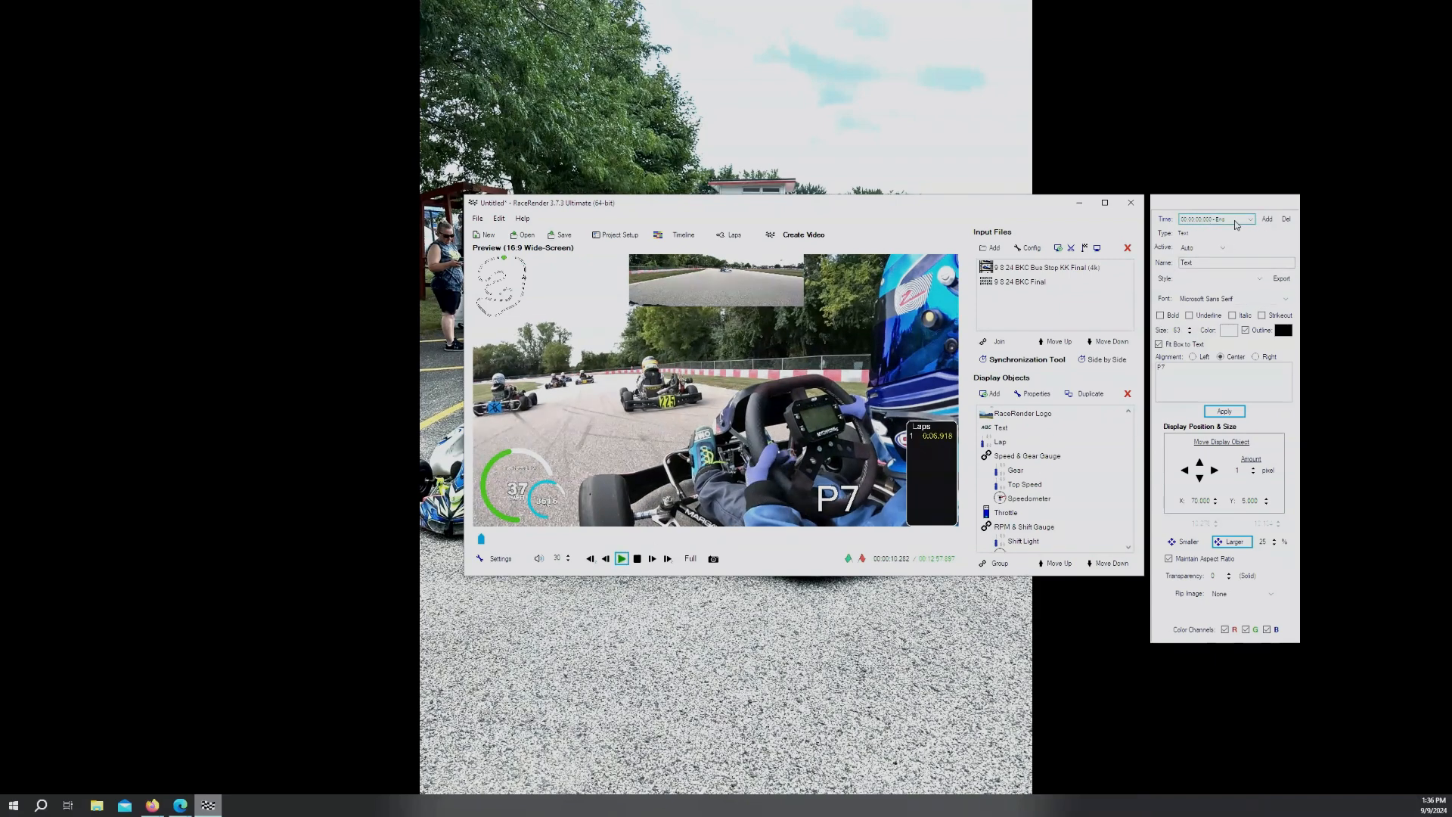
pyautogui.click(1267, 218)
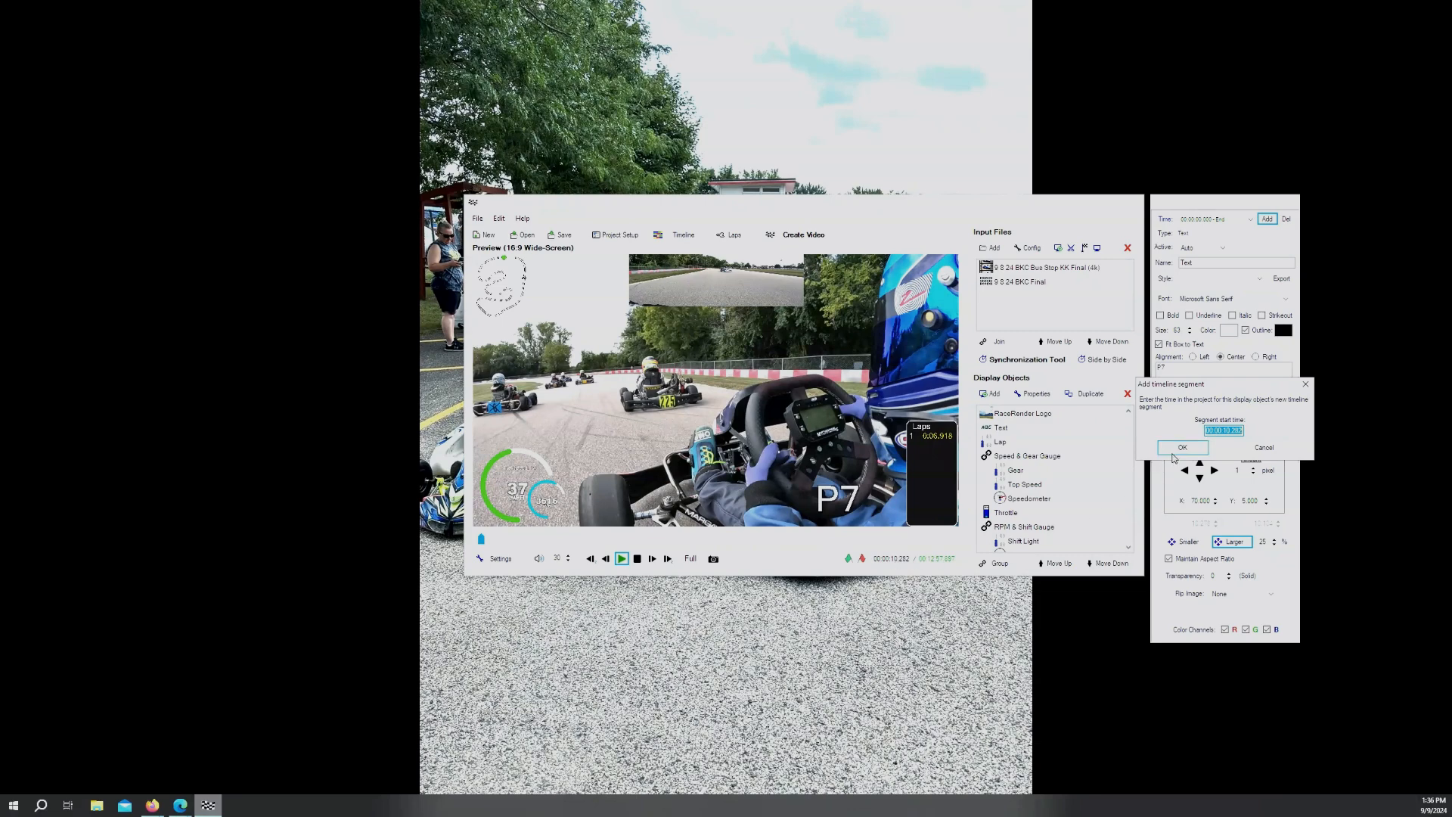
pyautogui.click(1183, 449)
pyautogui.click(1182, 372)
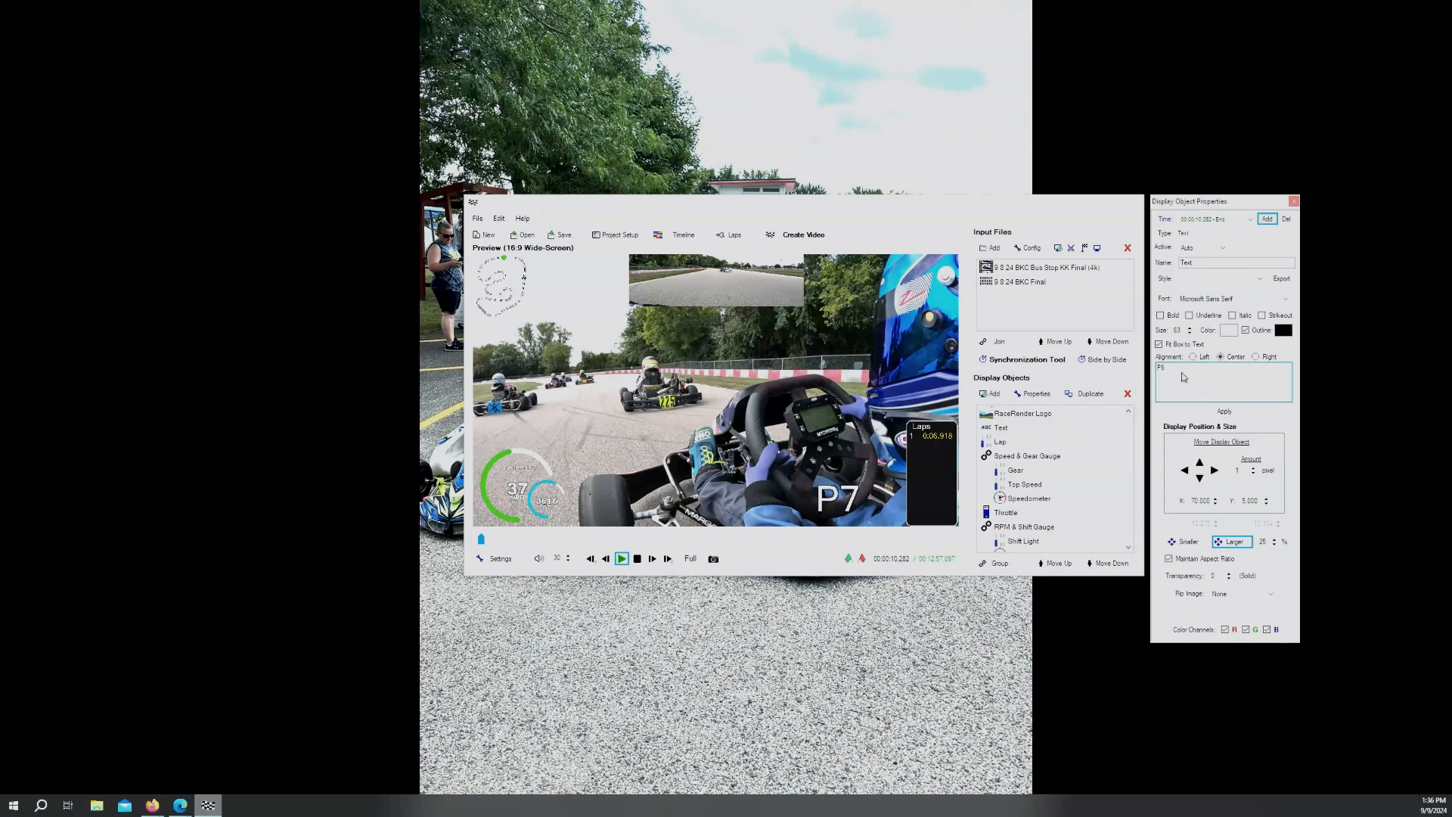
pyautogui.click(1227, 411)
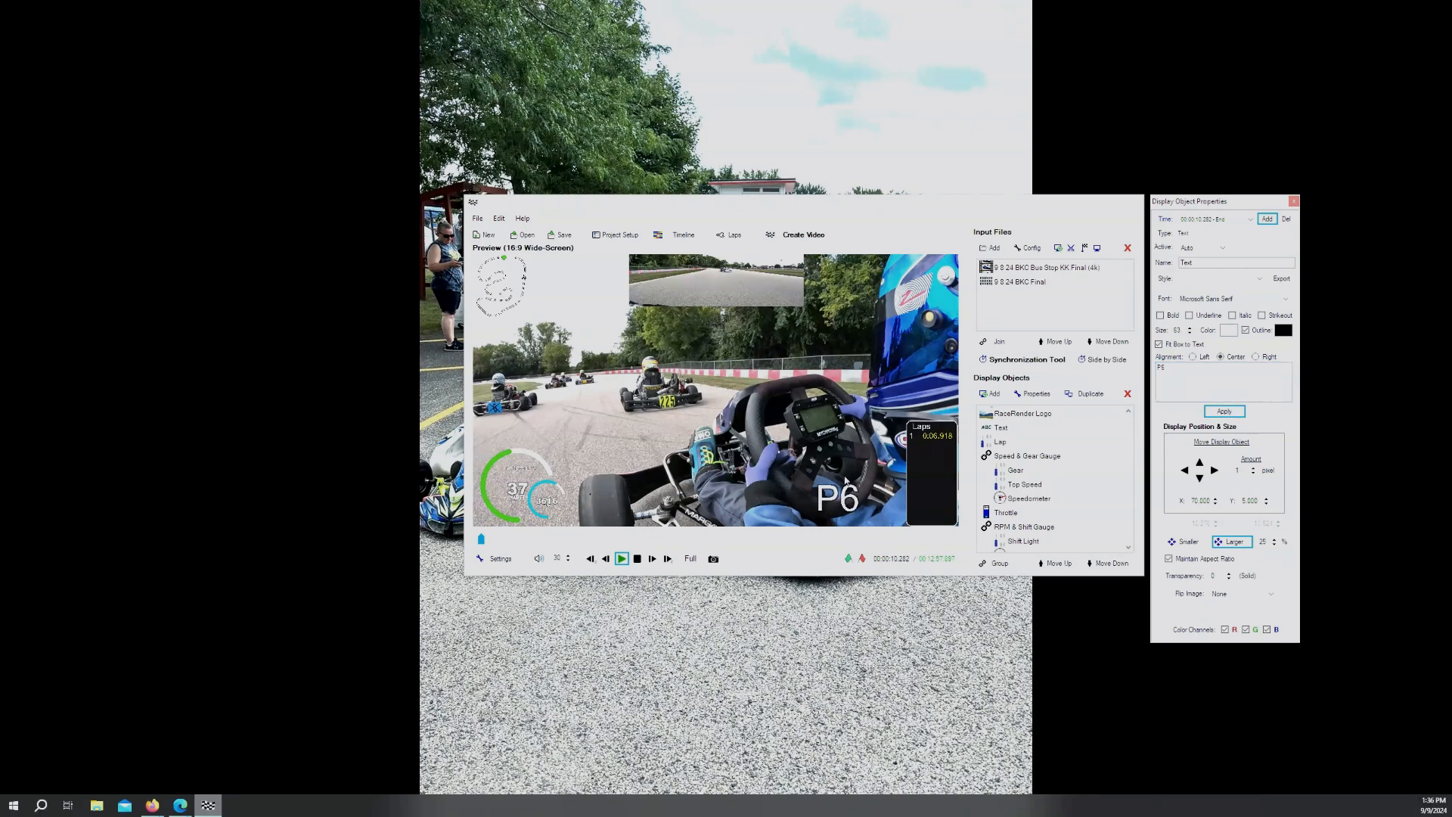
# Add a timeline segment to the text object at 00:00:13.095 and change its text to P5
pyautogui.click(623, 559)
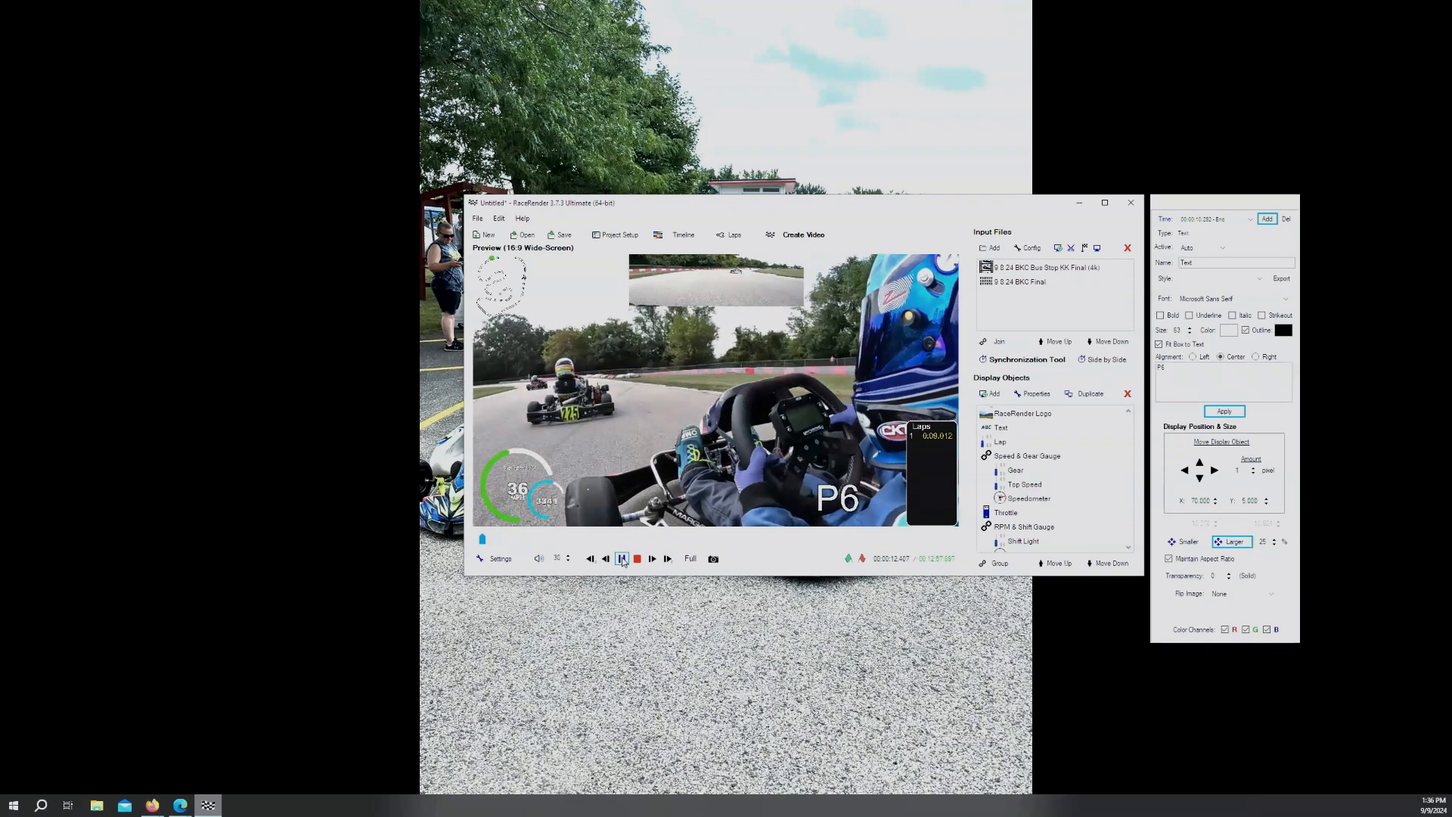
pyautogui.click(623, 560)
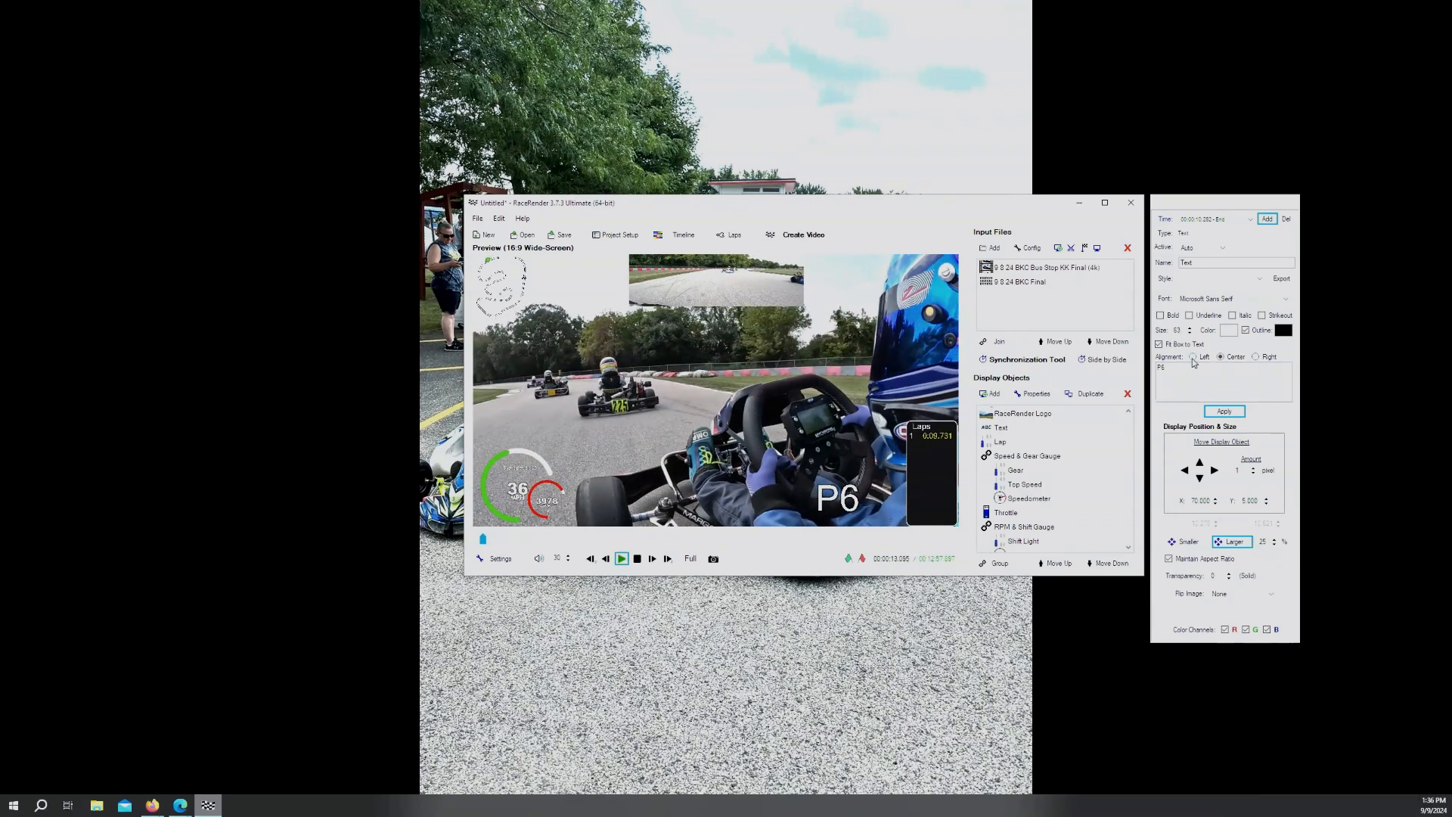
pyautogui.click(1268, 219)
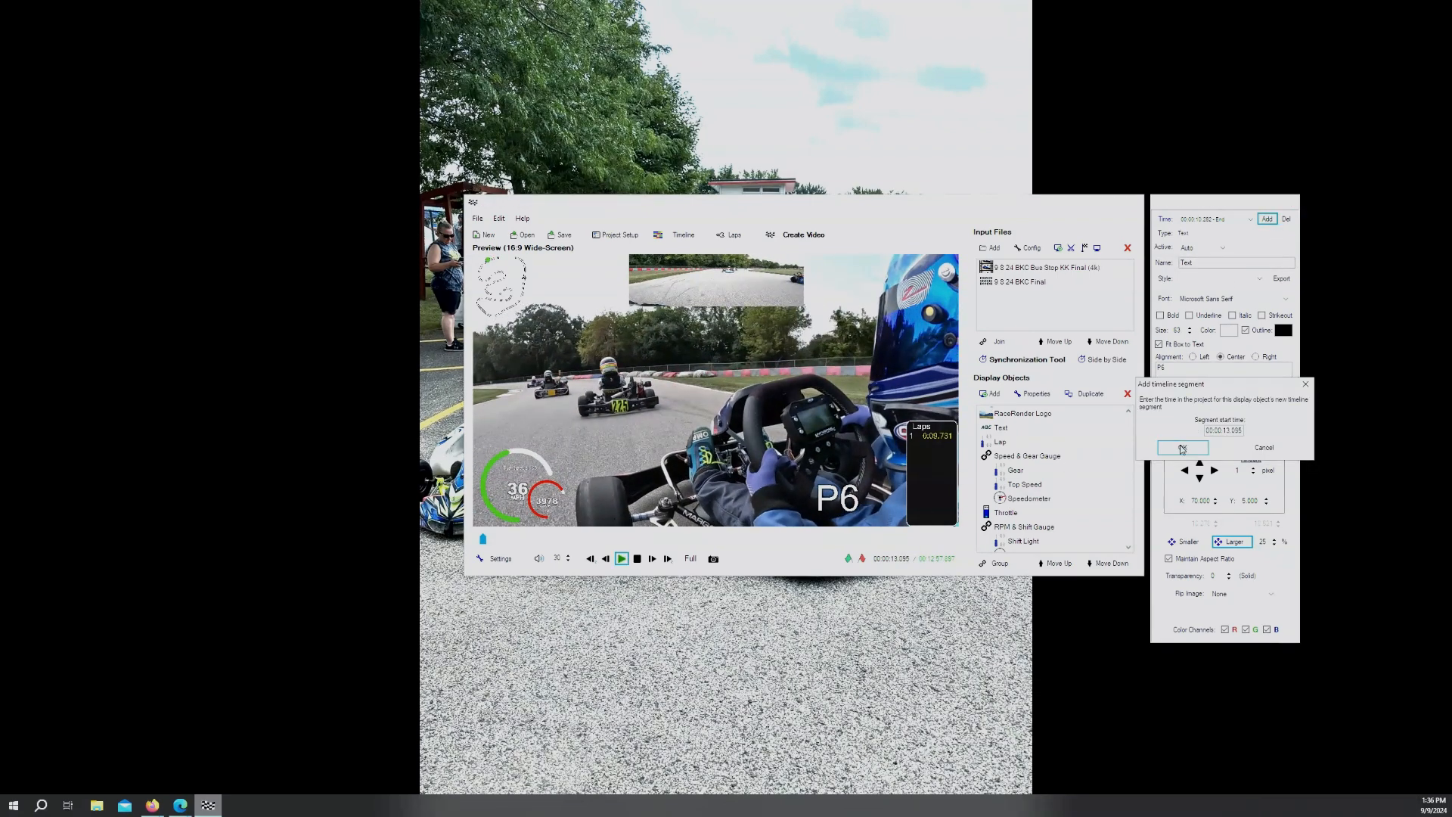
pyautogui.click(1184, 452)
pyautogui.click(1186, 368)
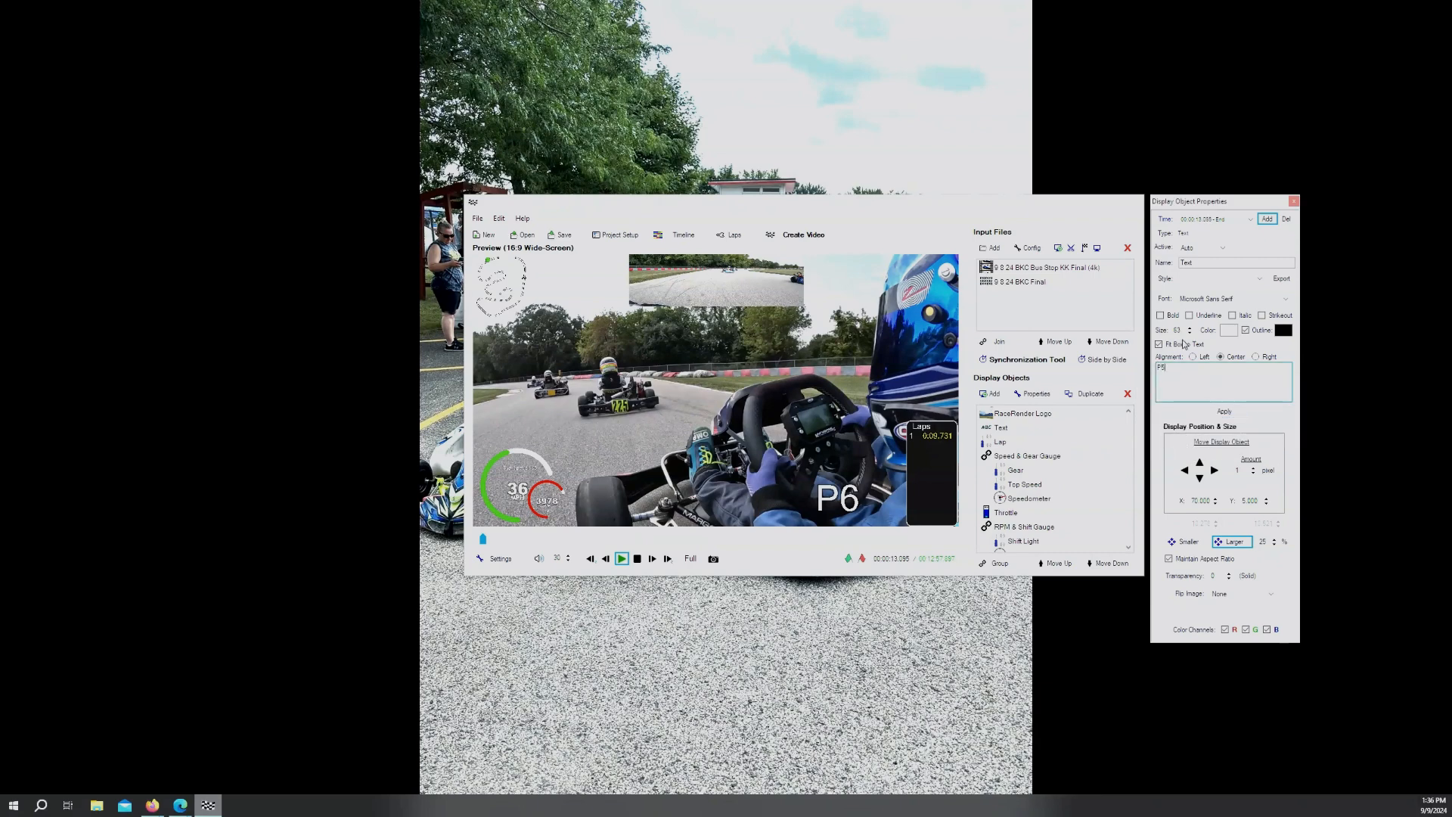
pyautogui.write('5')
pyautogui.click(1225, 410)
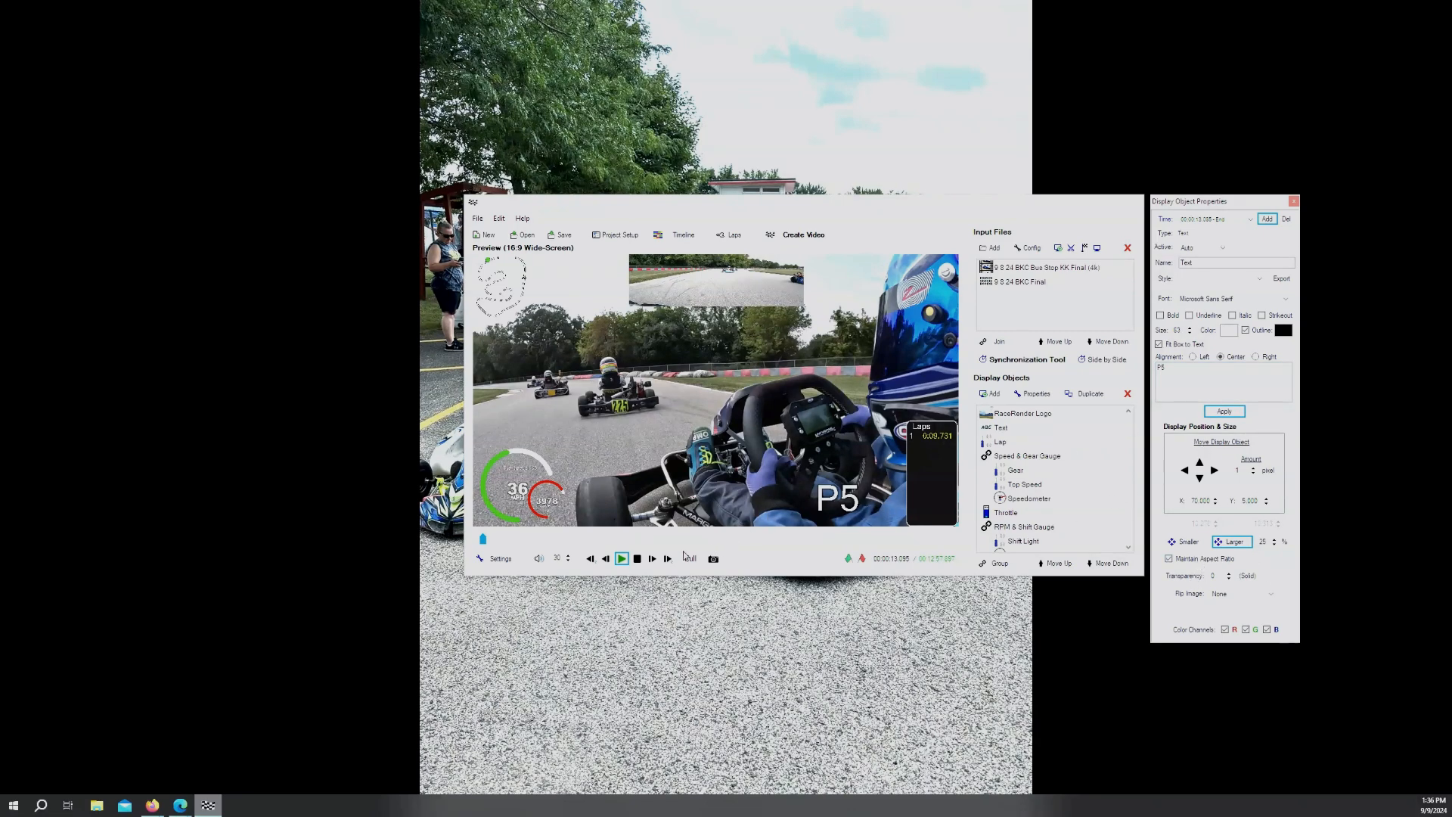
# Add a timeline segment to the text object at 00:00:19.001 with the text P4, close its properties and return the preview to the start
pyautogui.click(621, 559)
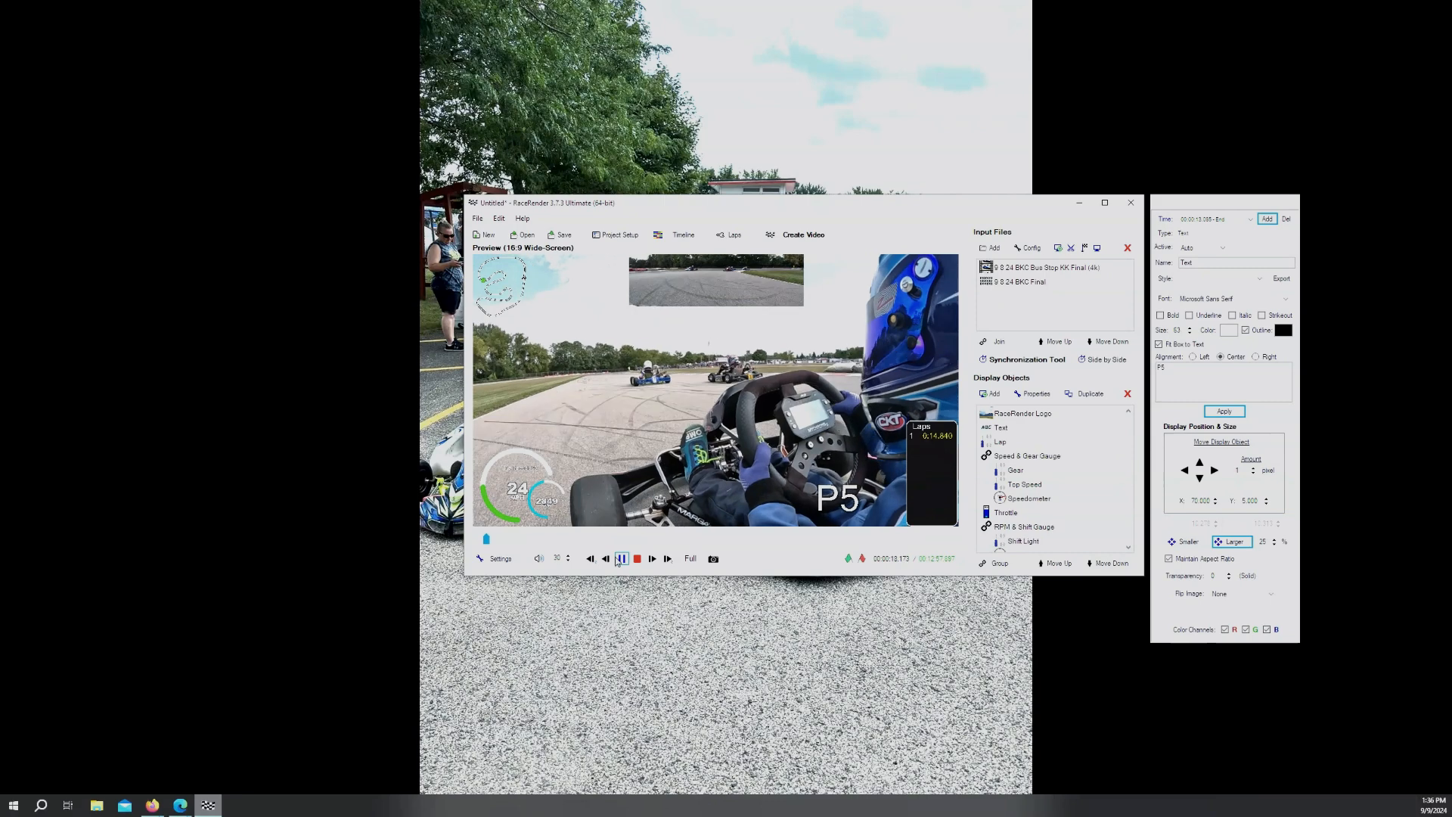
pyautogui.click(621, 559)
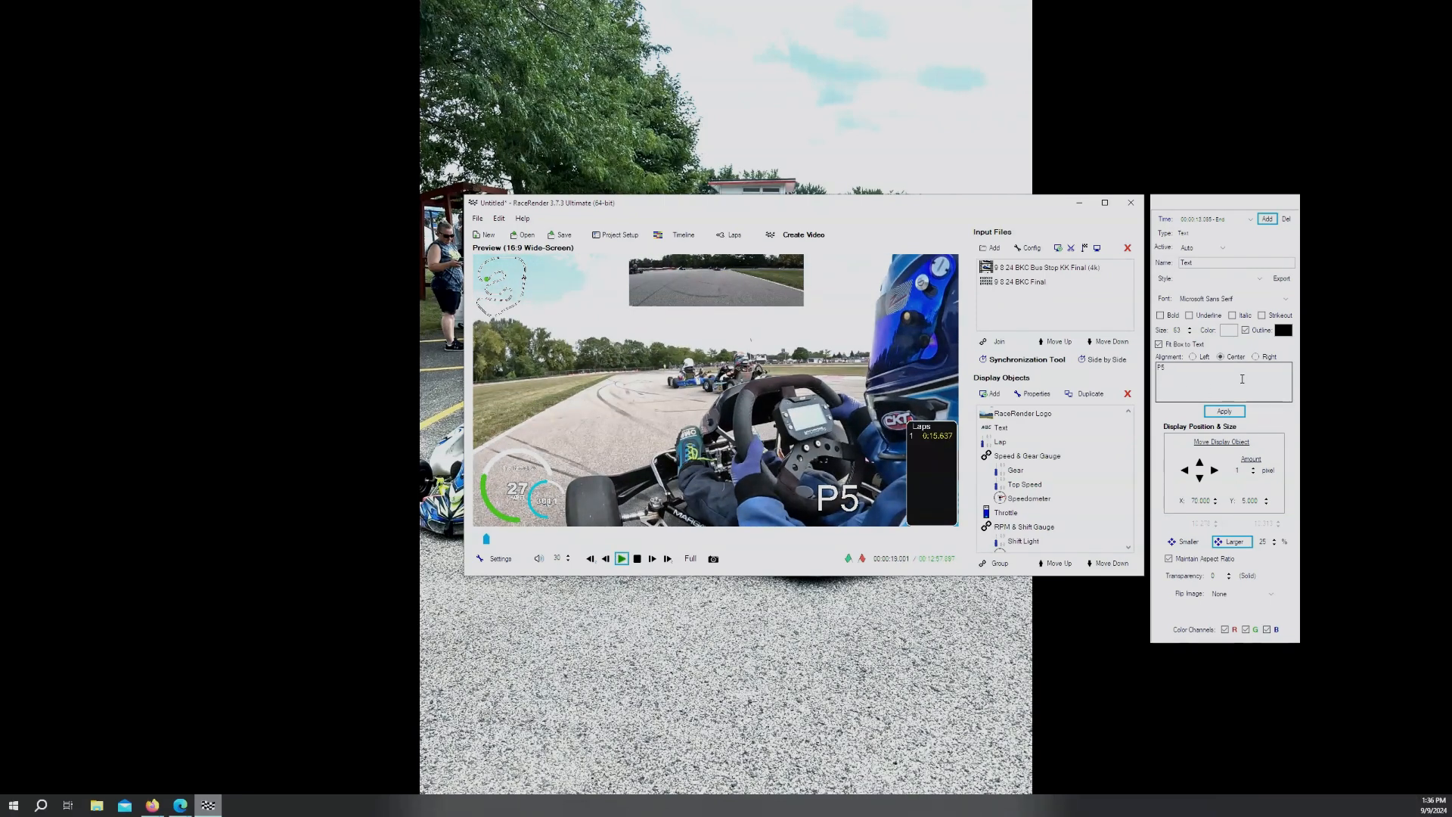
pyautogui.click(1267, 218)
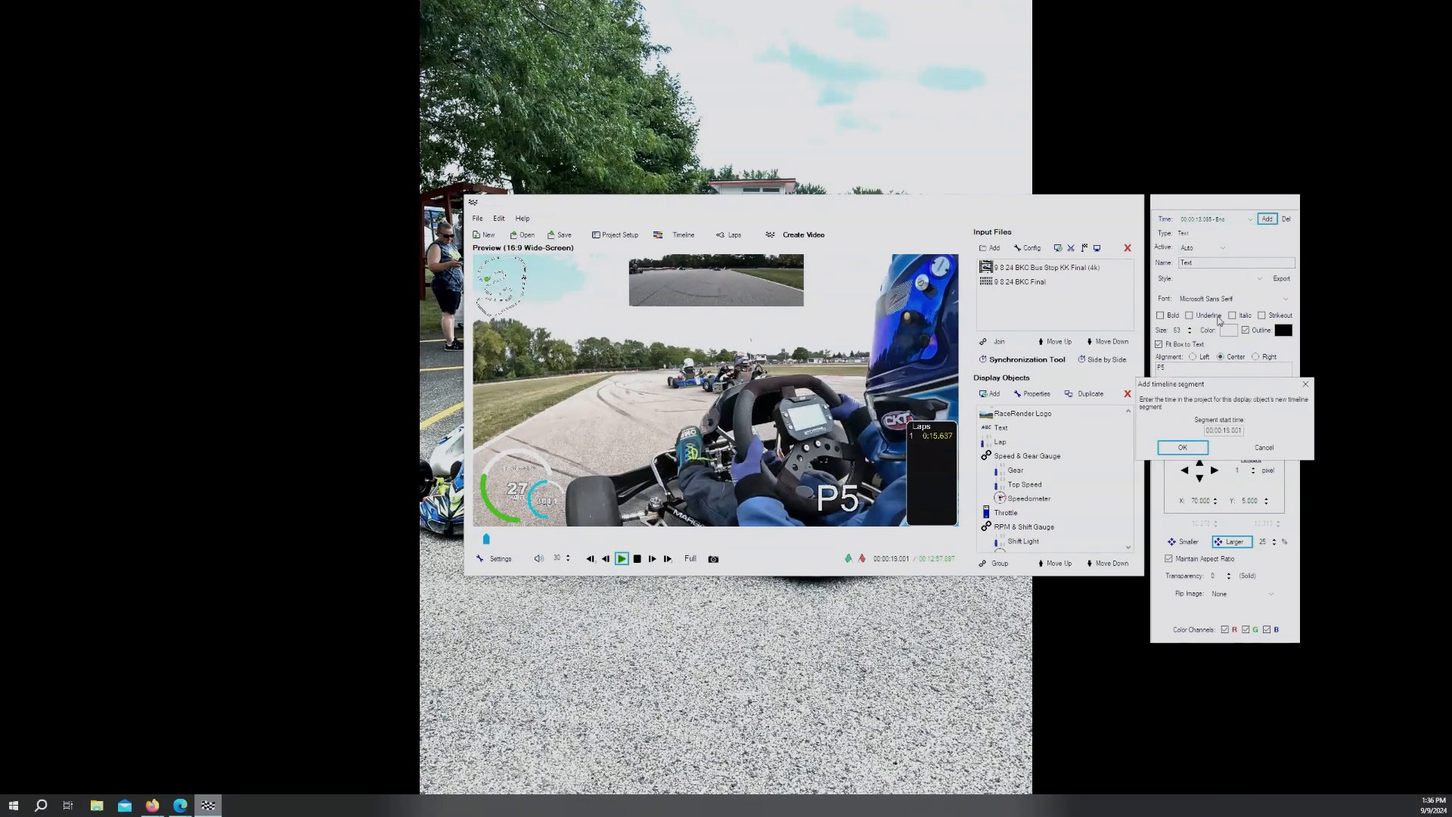
pyautogui.click(1182, 447)
pyautogui.click(1171, 368)
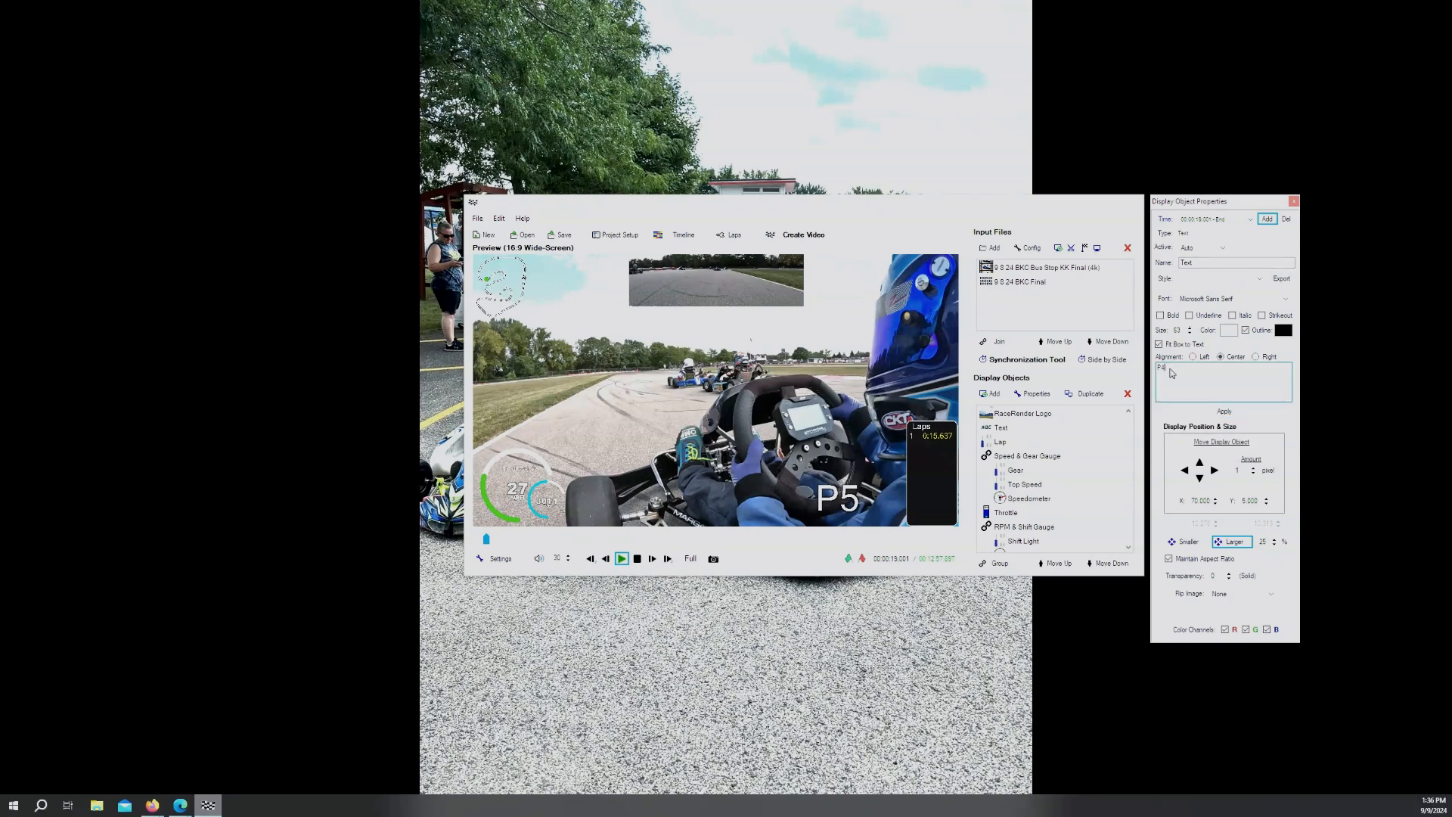
pyautogui.write('4')
pyautogui.click(1224, 410)
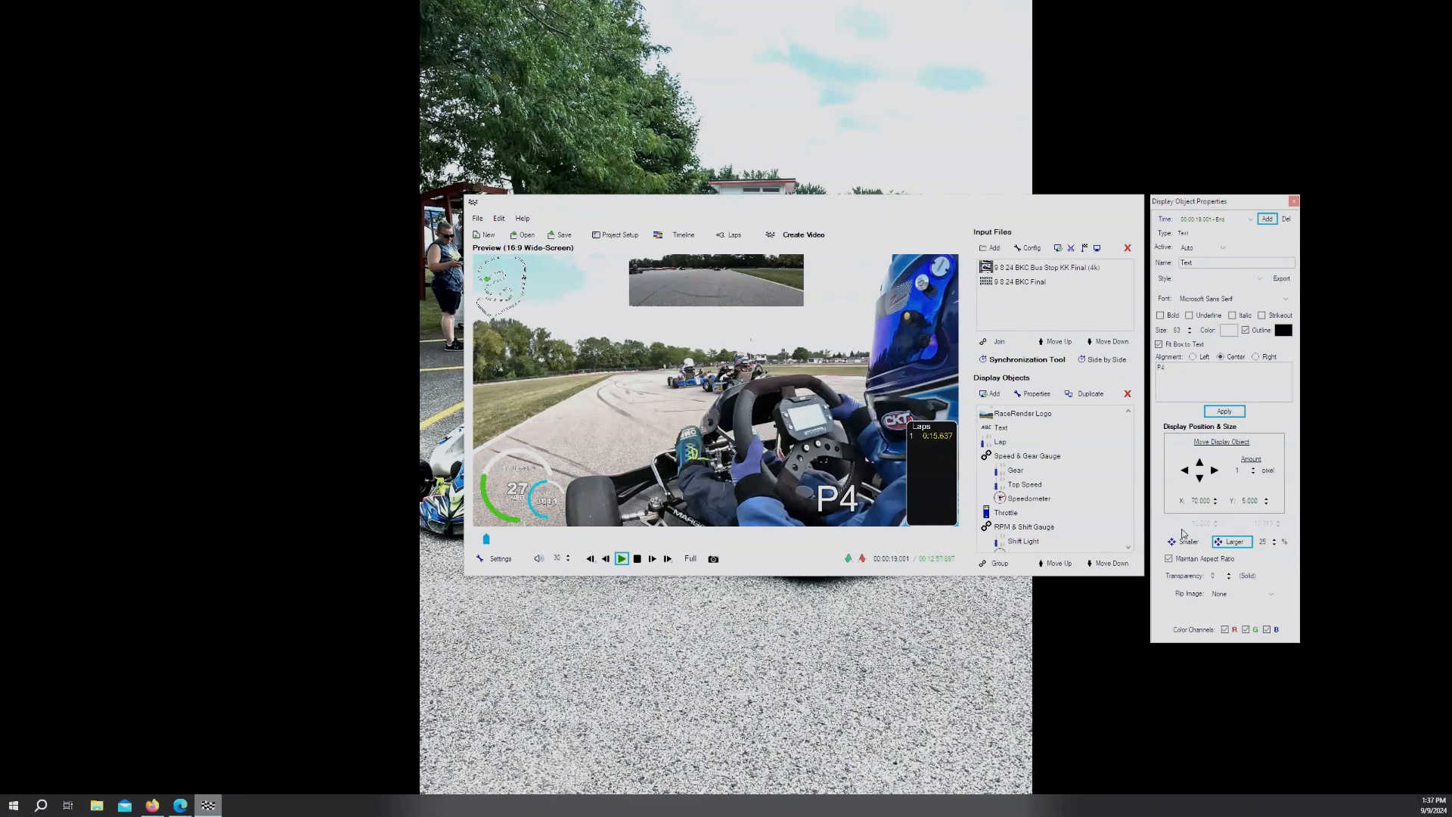
pyautogui.click(1294, 201)
pyautogui.moveTo(486, 541); pyautogui.dragTo(461, 560)
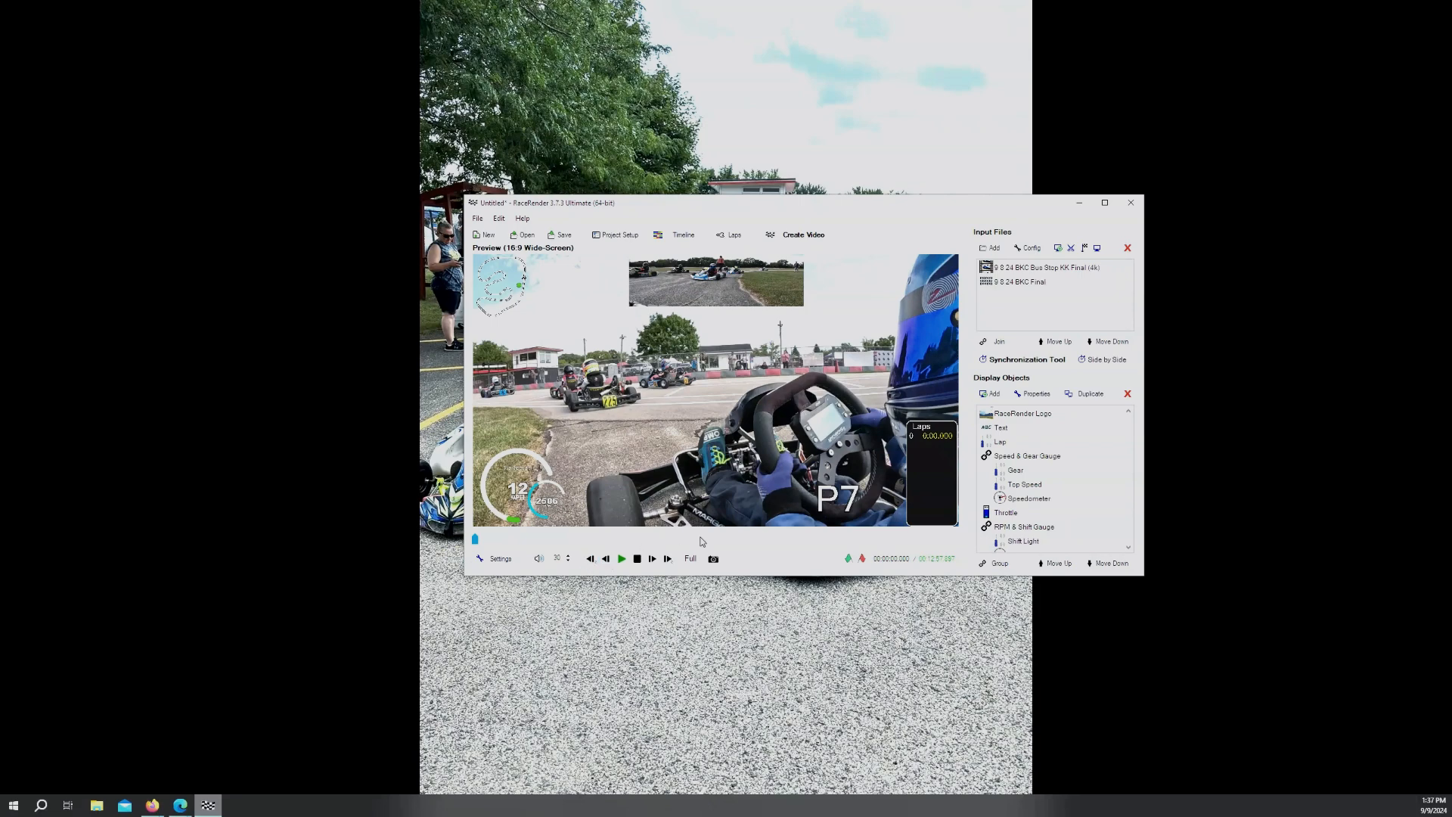
# Check the preview up to the P5 segment, shrink the P5 text to size 50 and place it beside the lap list
pyautogui.click(622, 560)
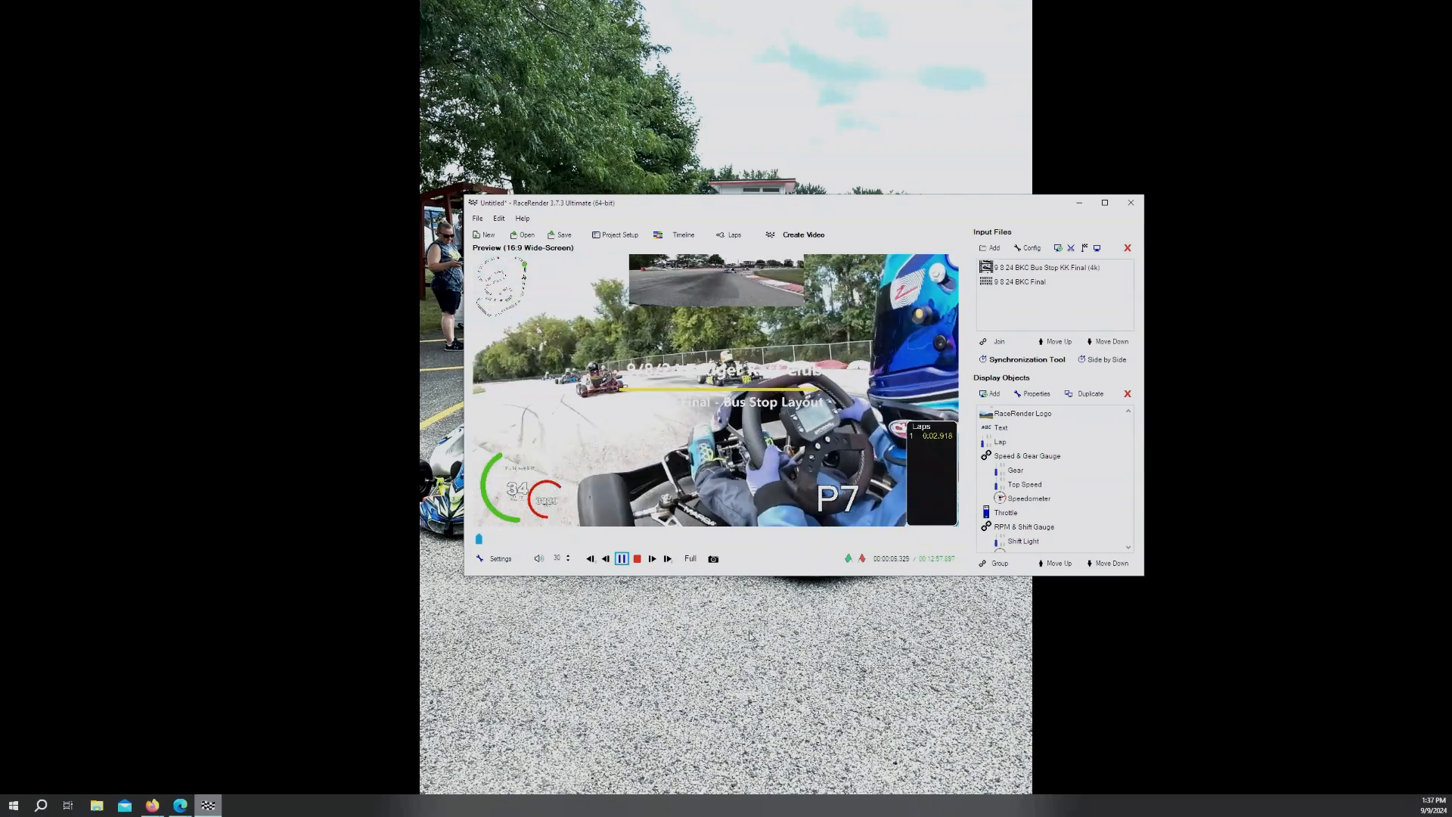
pyautogui.click(621, 558)
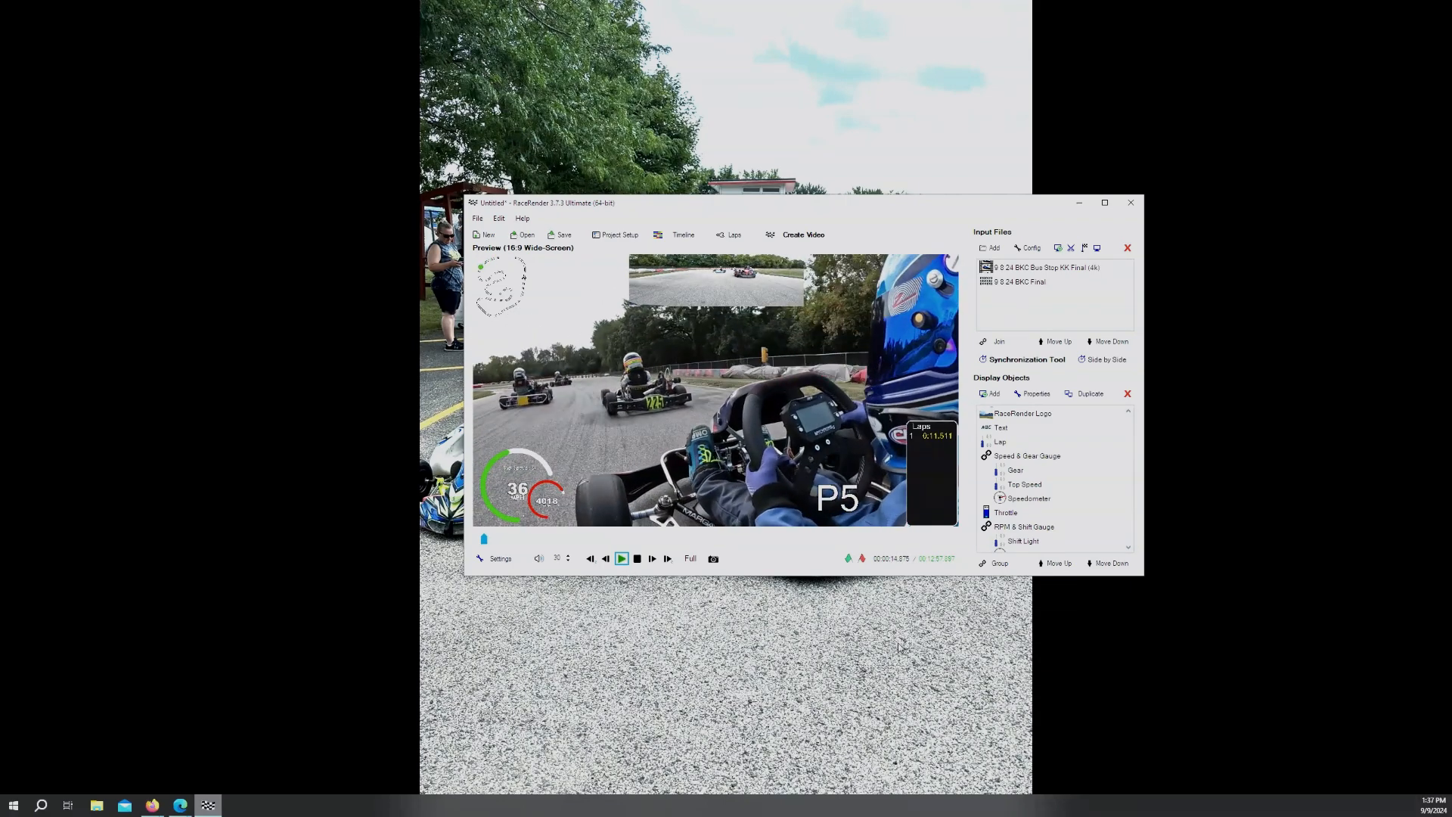
pyautogui.moveTo(841, 486); pyautogui.dragTo(875, 495)
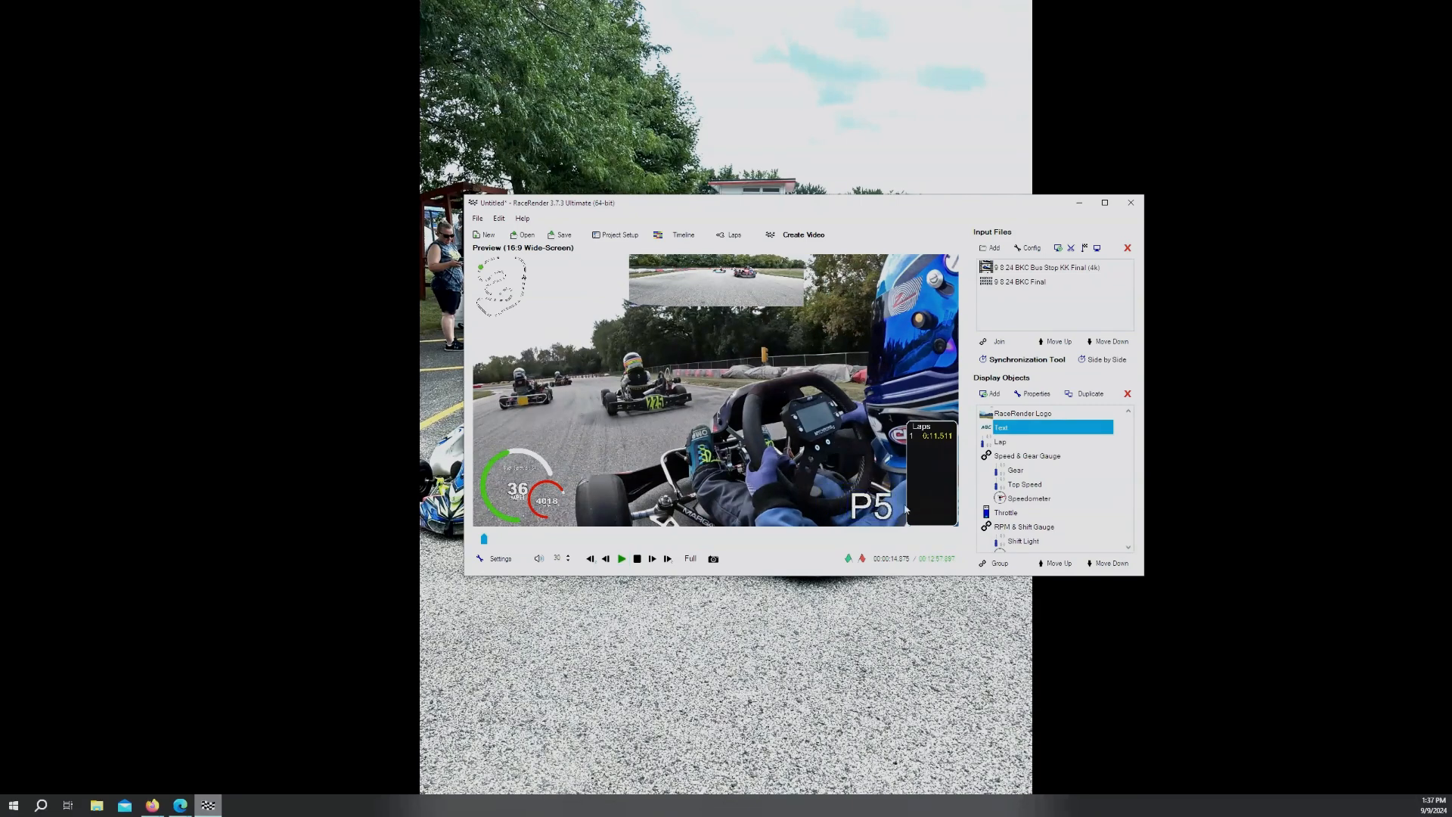
pyautogui.doubleClick(879, 514)
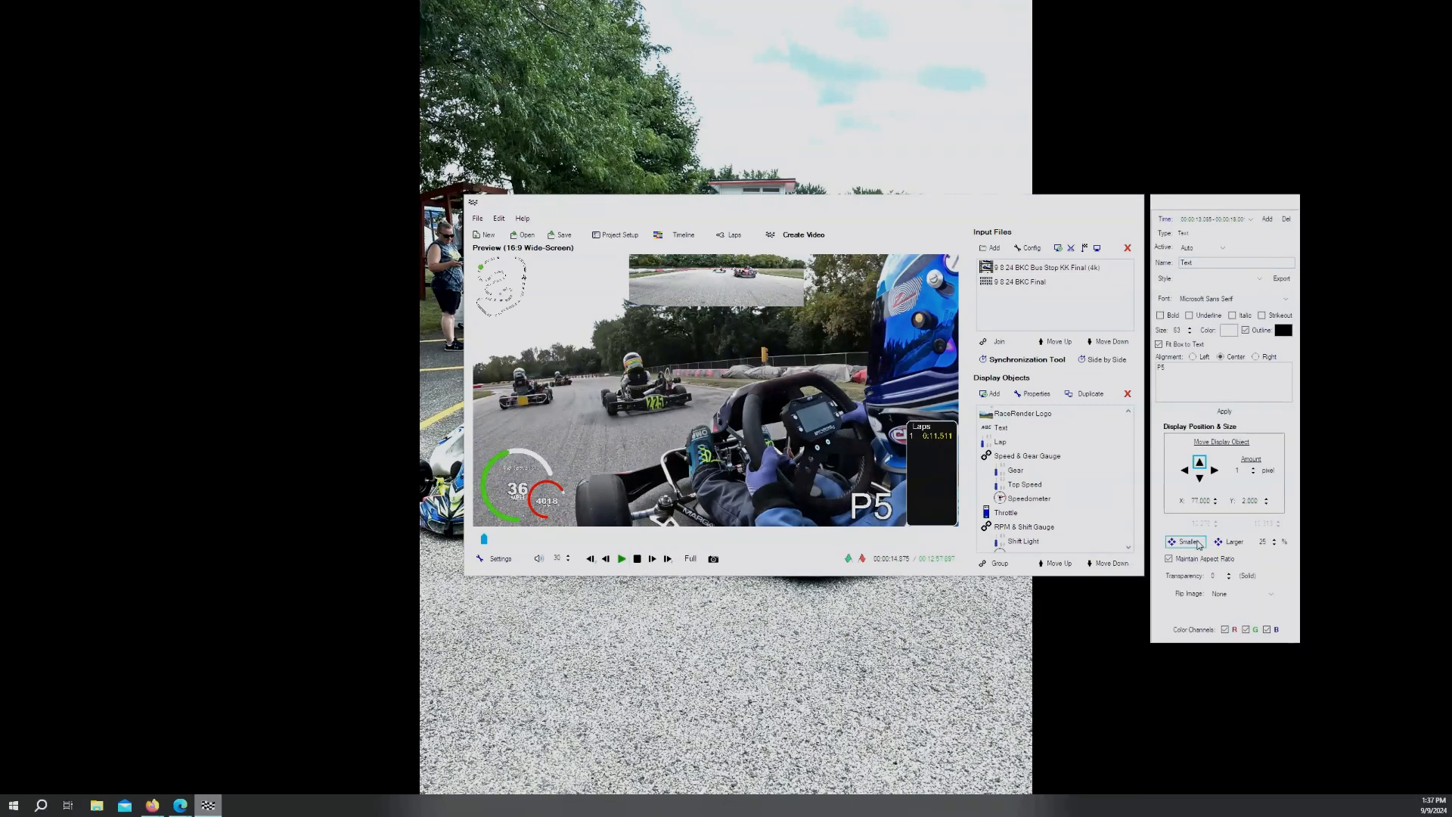
pyautogui.click(1198, 545)
pyautogui.moveTo(866, 512); pyautogui.dragTo(875, 507)
# Set the P5 text's outline color to yellow and its text color to black
pyautogui.click(1284, 332)
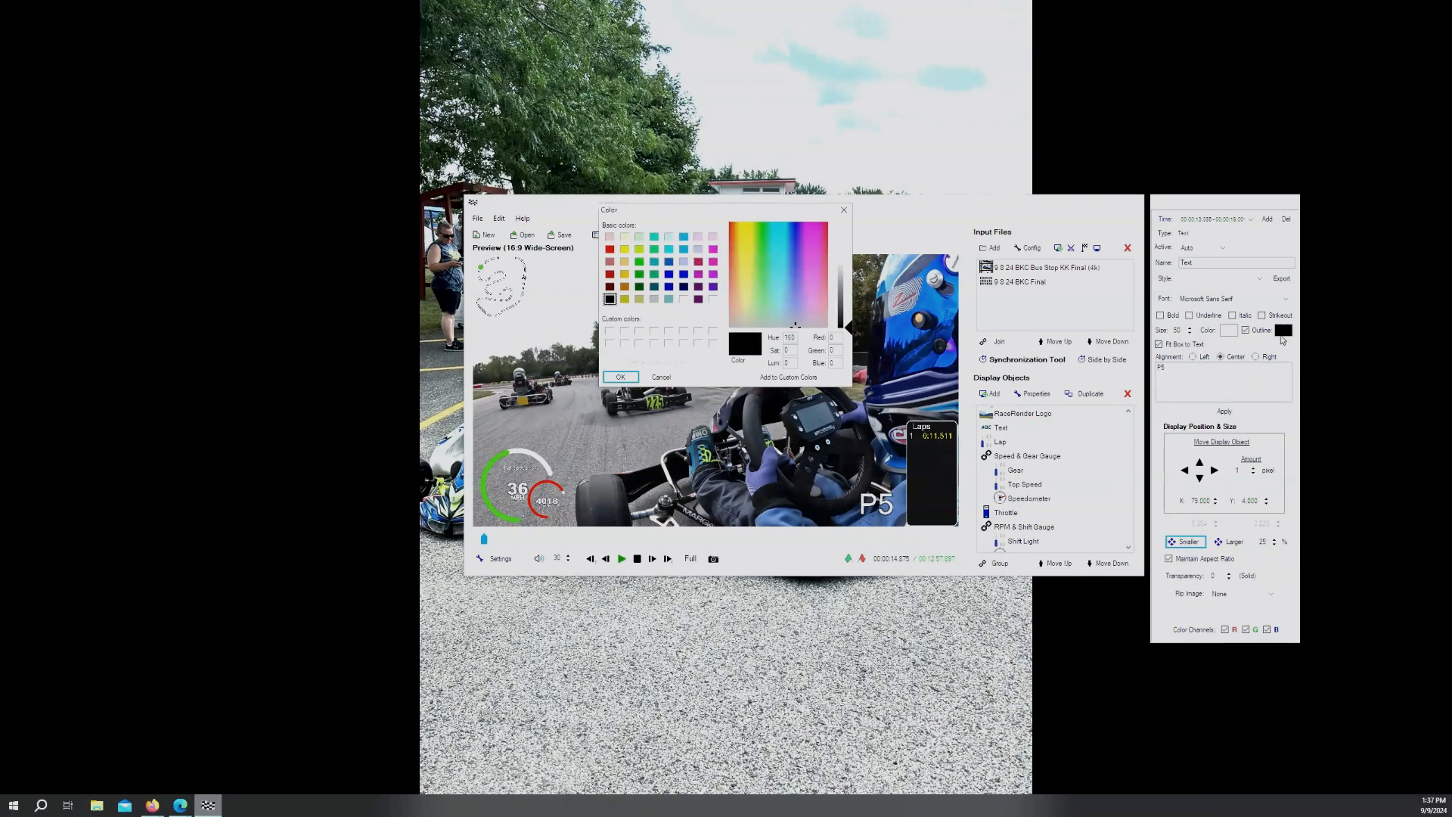
pyautogui.click(627, 252)
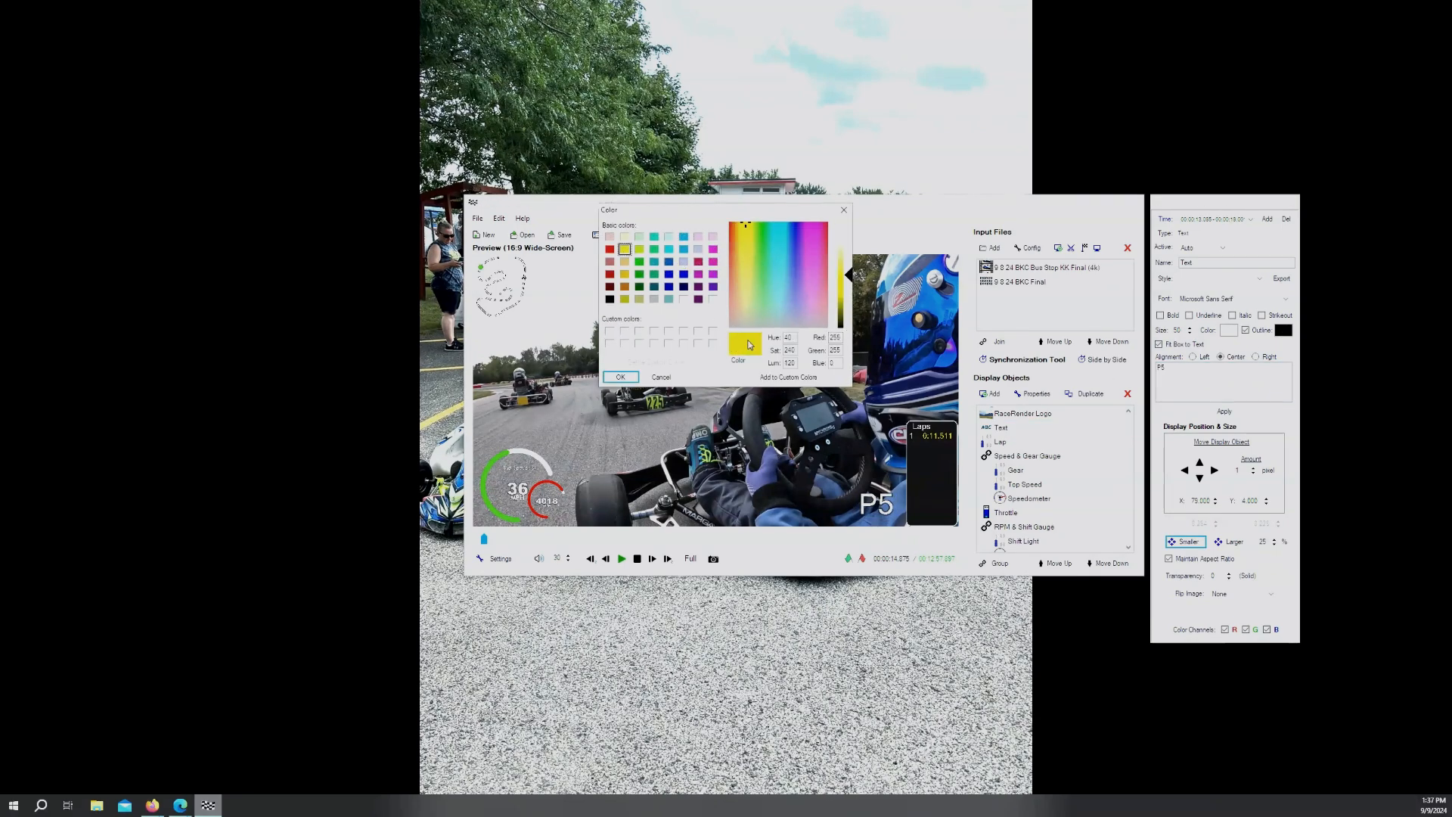
pyautogui.click(620, 377)
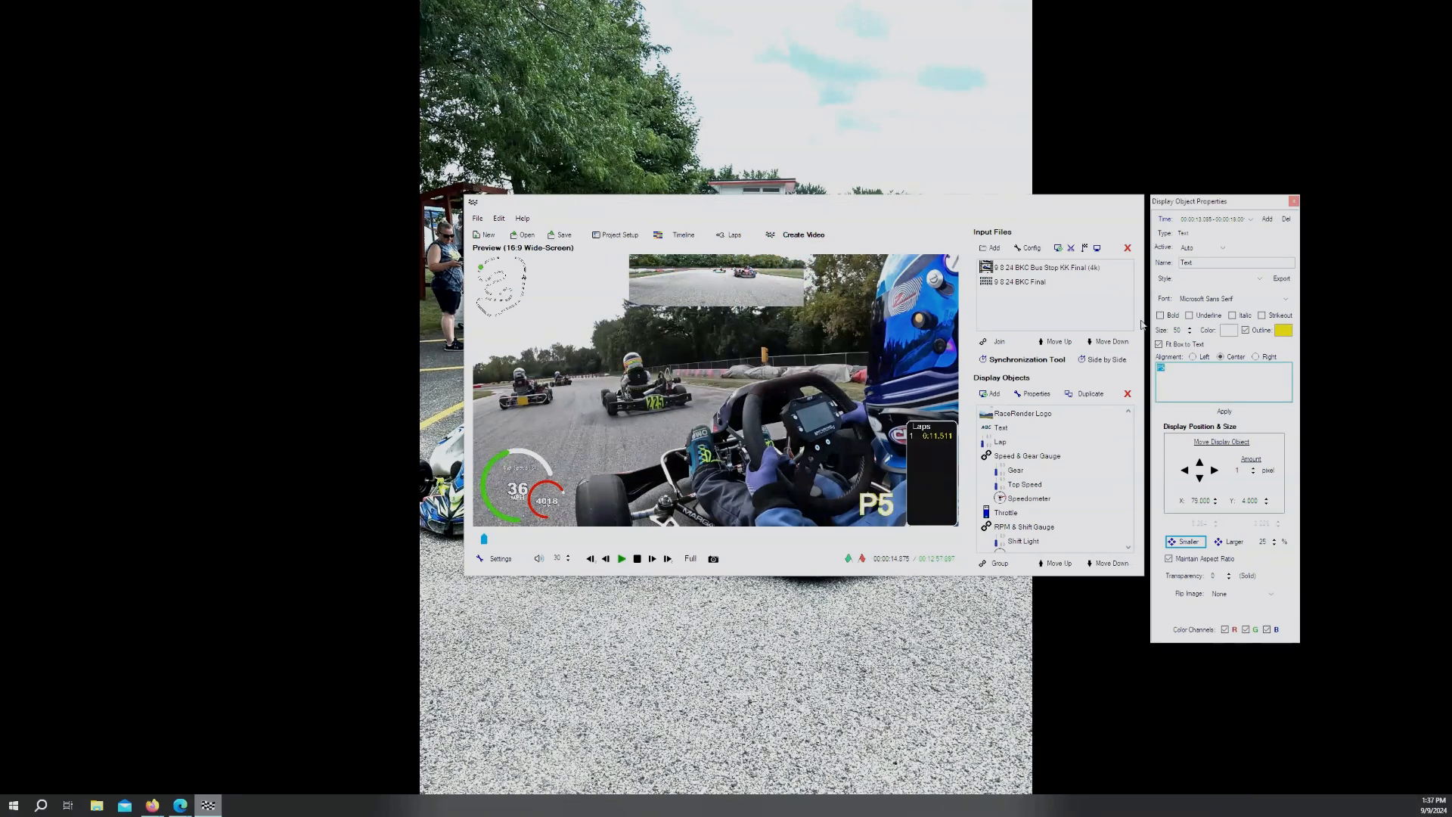
pyautogui.click(1230, 333)
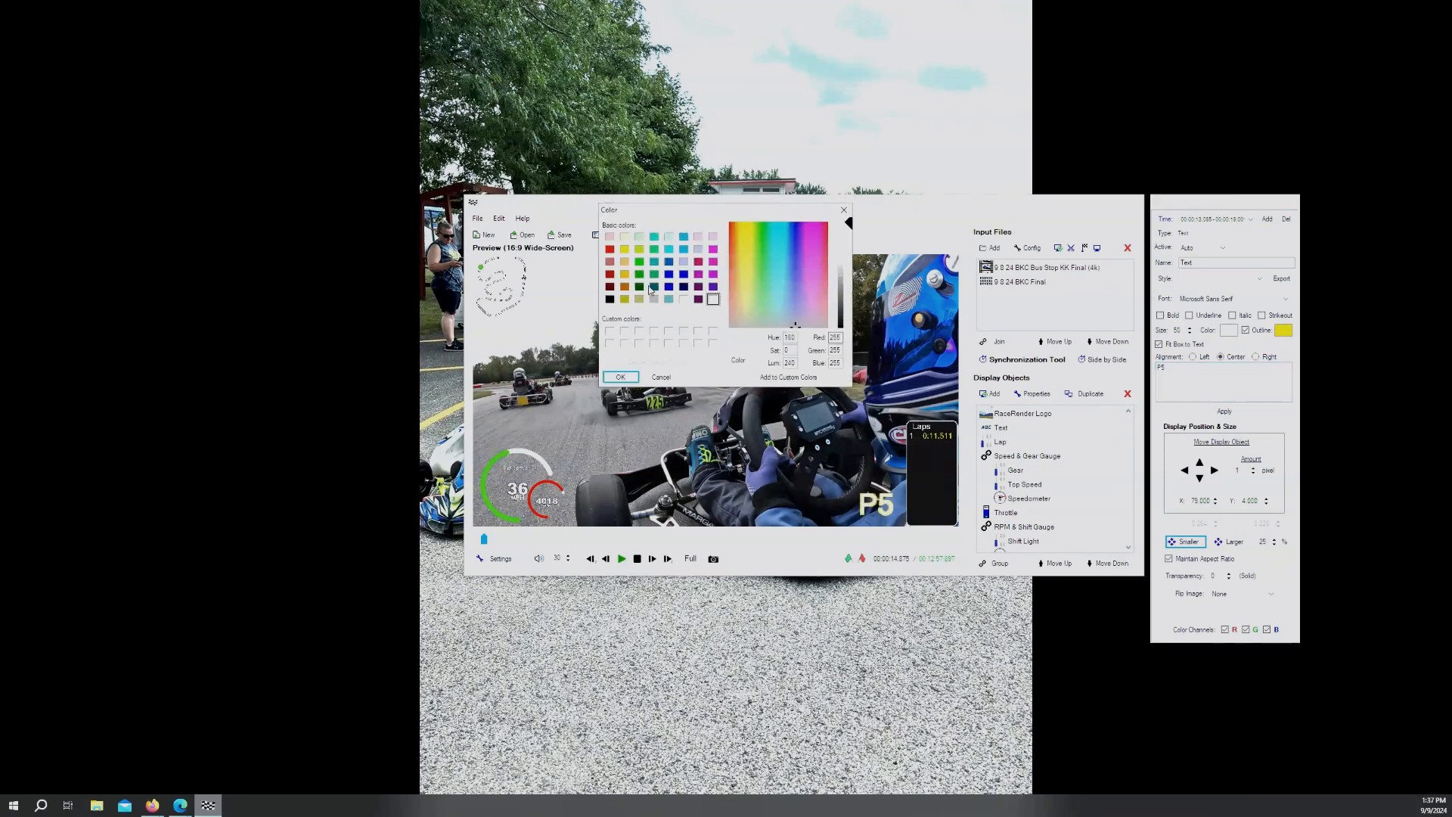
pyautogui.click(609, 299)
pyautogui.click(620, 376)
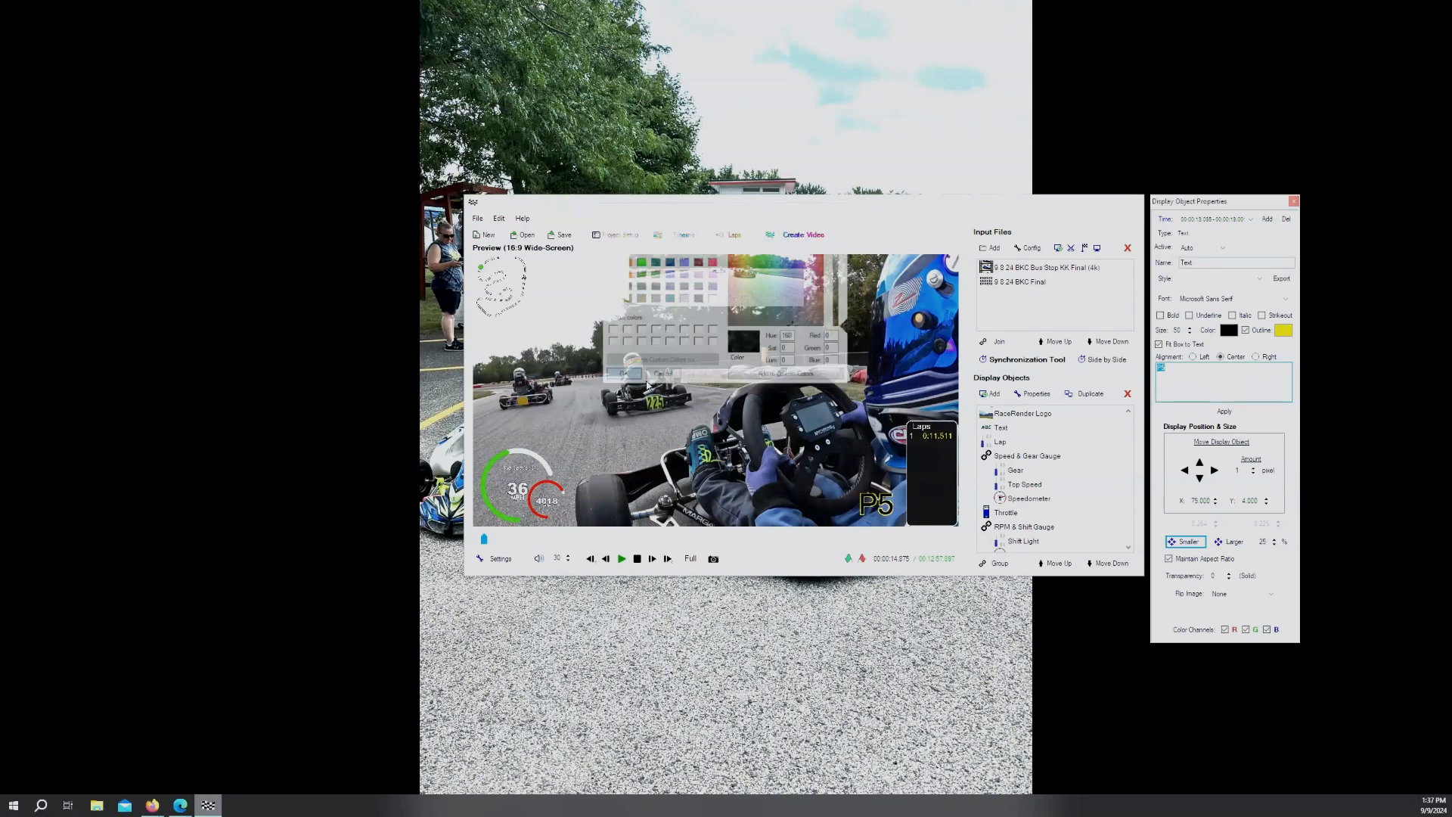
# Move the race position text between the track map and the rear-view inset, and review its timeline segments
pyautogui.click(834, 473)
pyautogui.moveTo(834, 473); pyautogui.dragTo(577, 250)
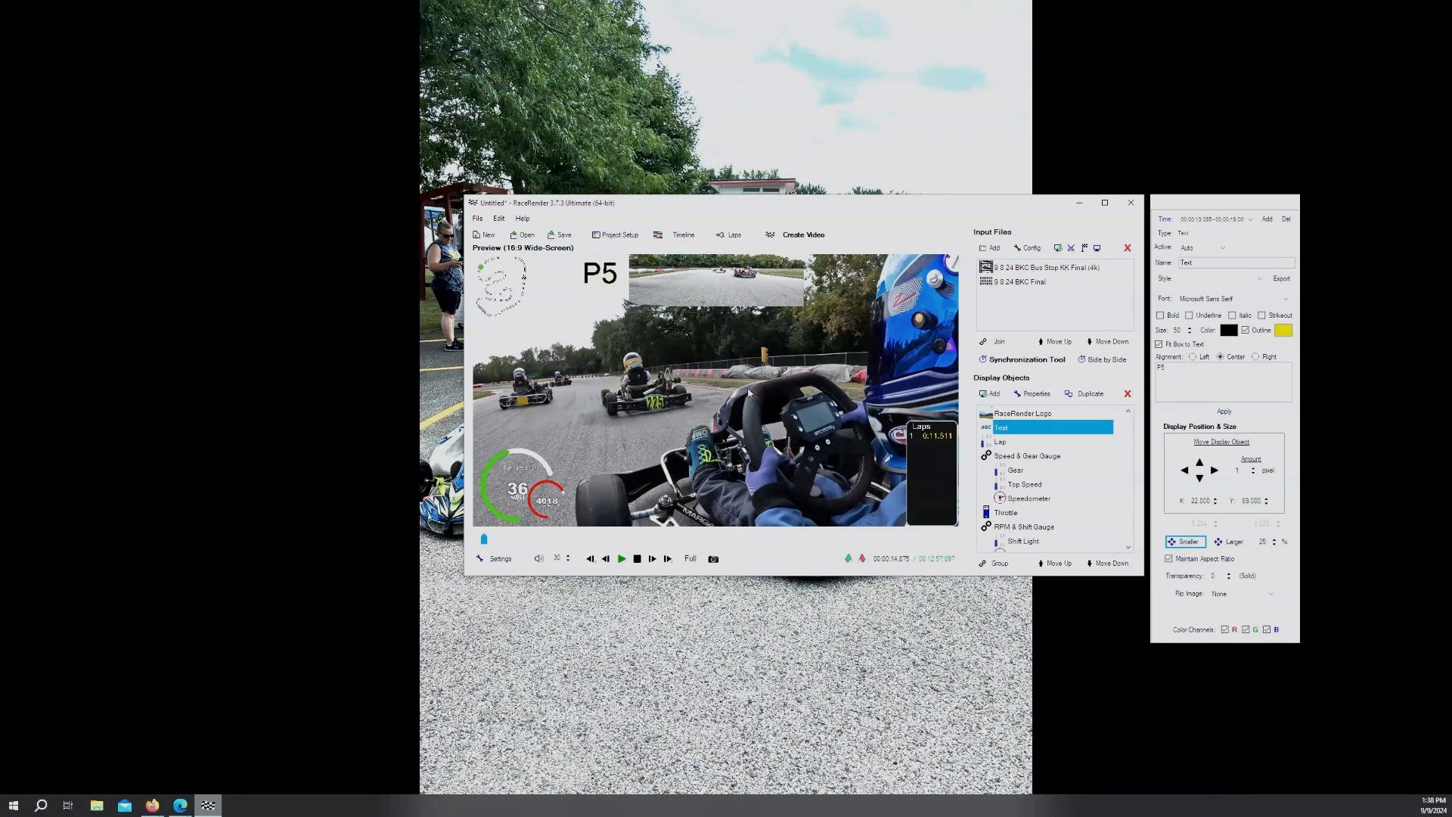
pyautogui.click(1251, 220)
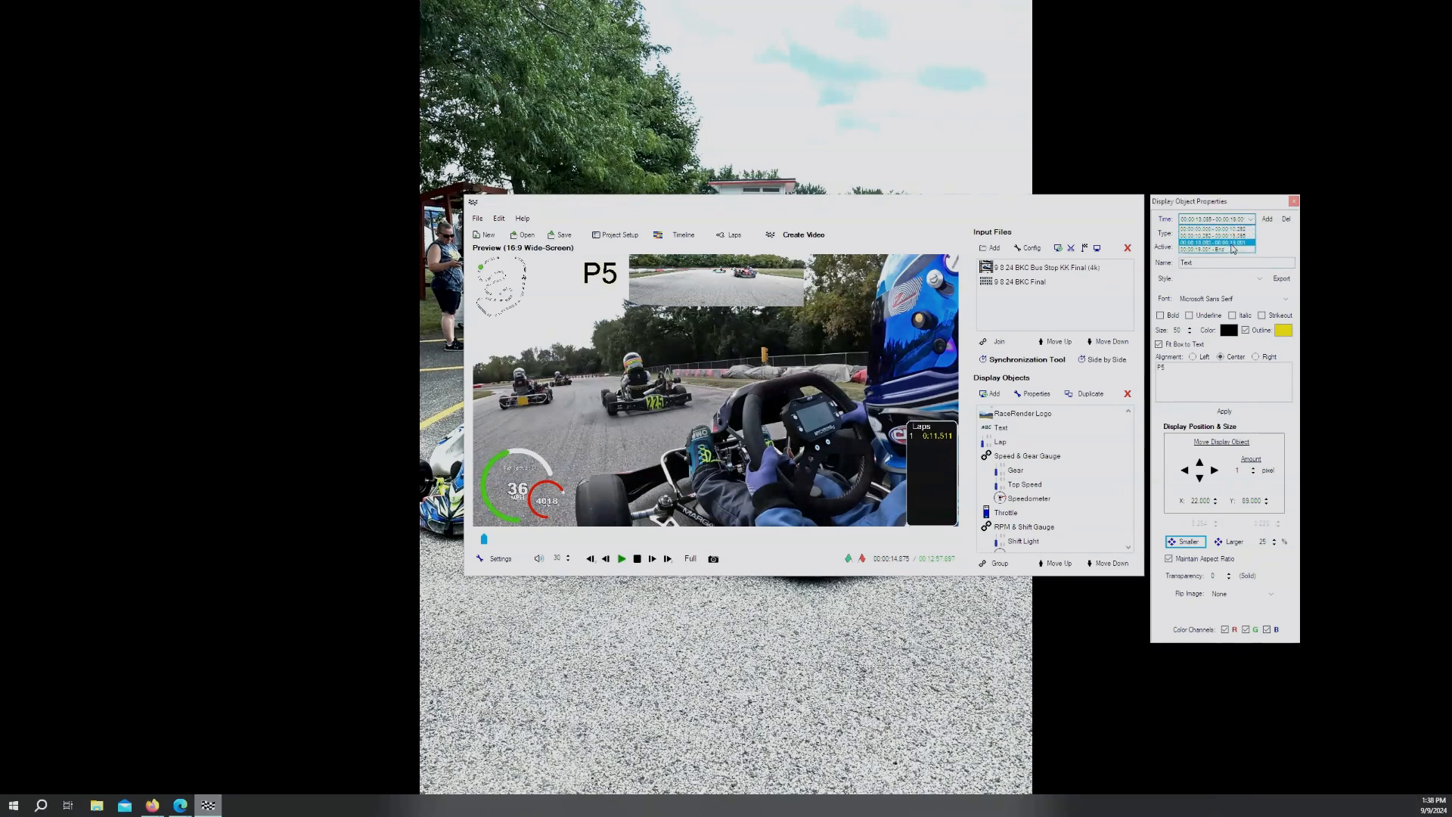
pyautogui.click(1285, 242)
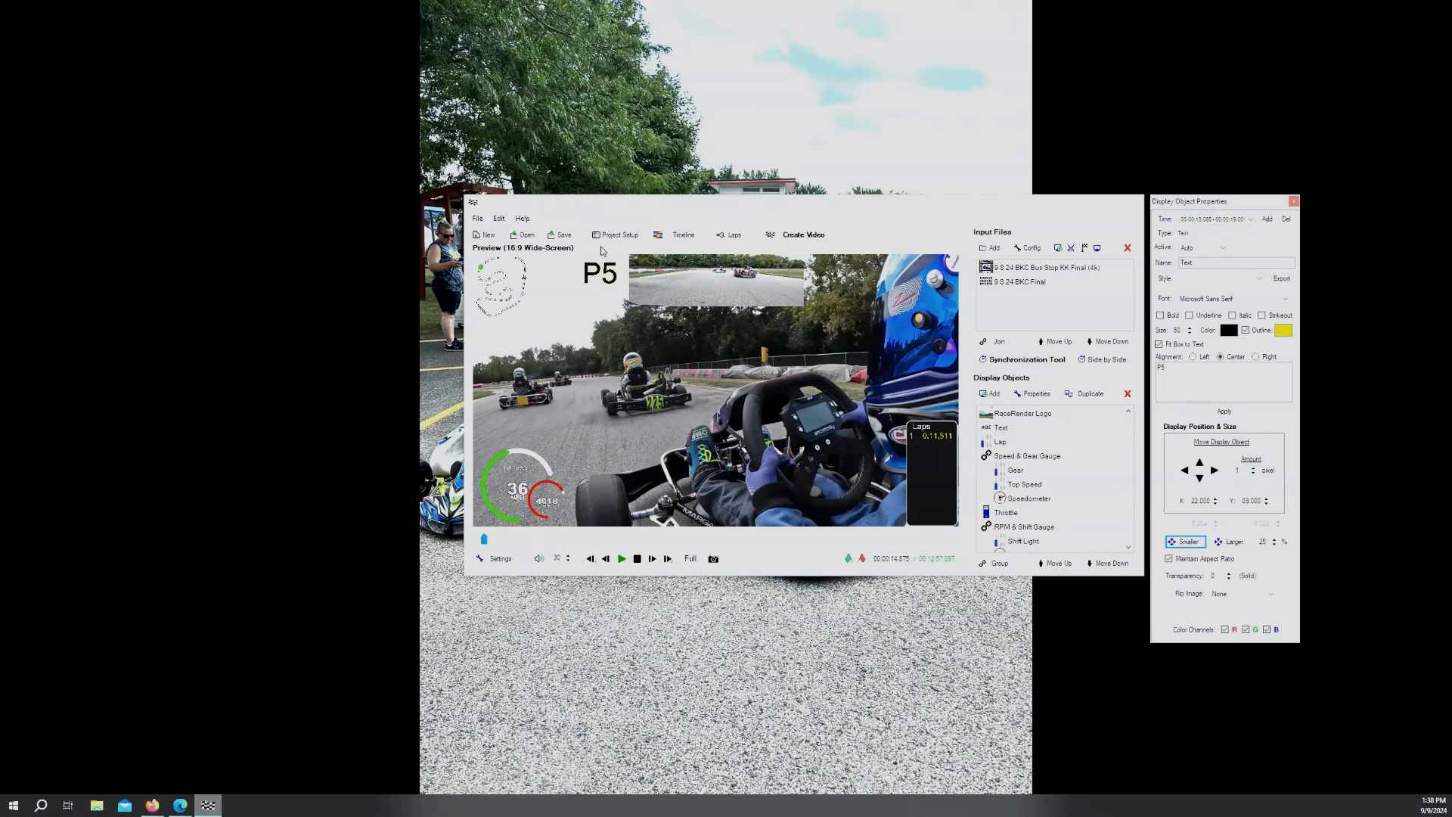
pyautogui.click(608, 276)
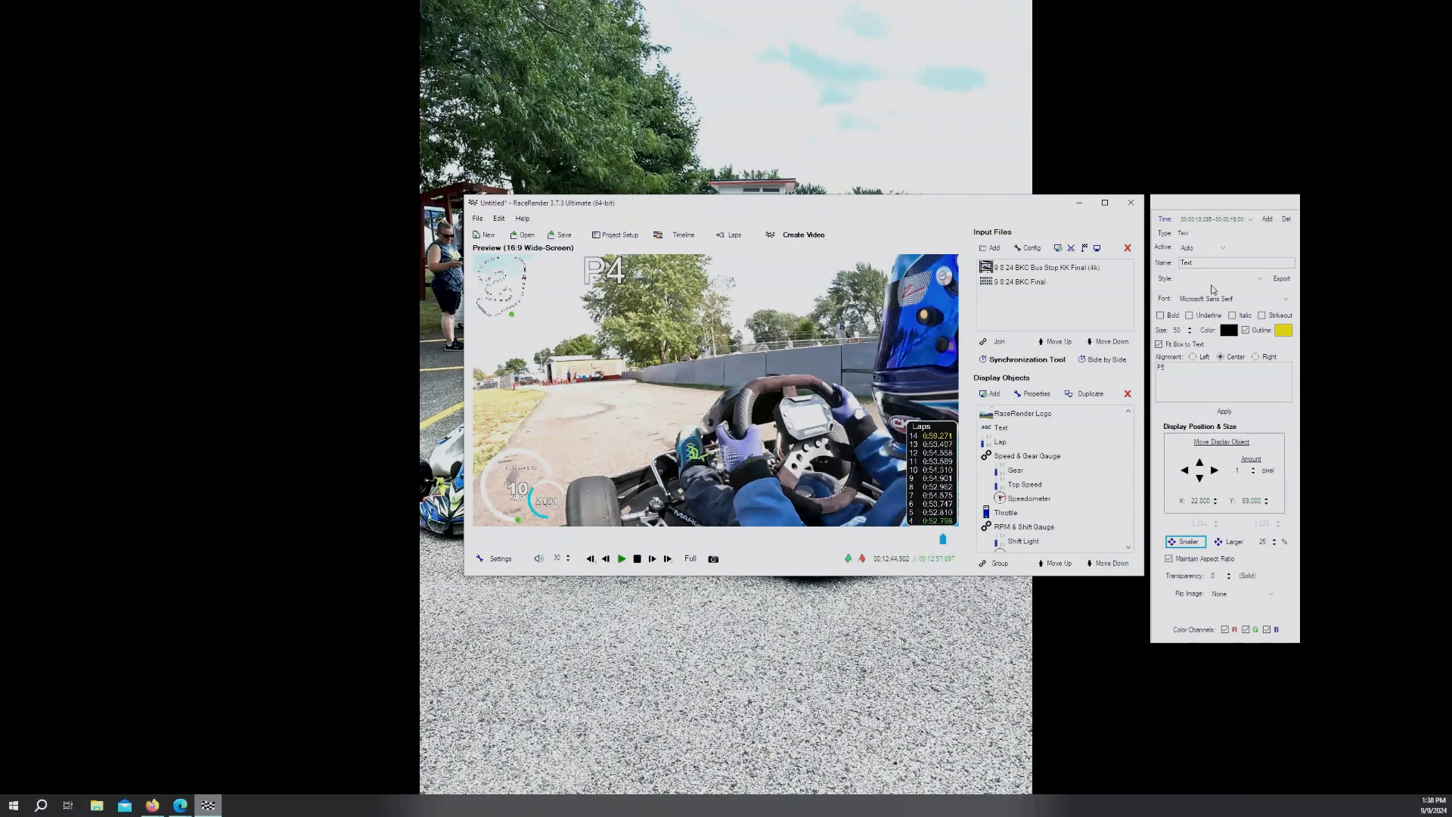
# Trim the 9 8 24 BKC Final data file to an earlier end point near the end of the video
pyautogui.click(1011, 282)
pyautogui.click(1011, 283)
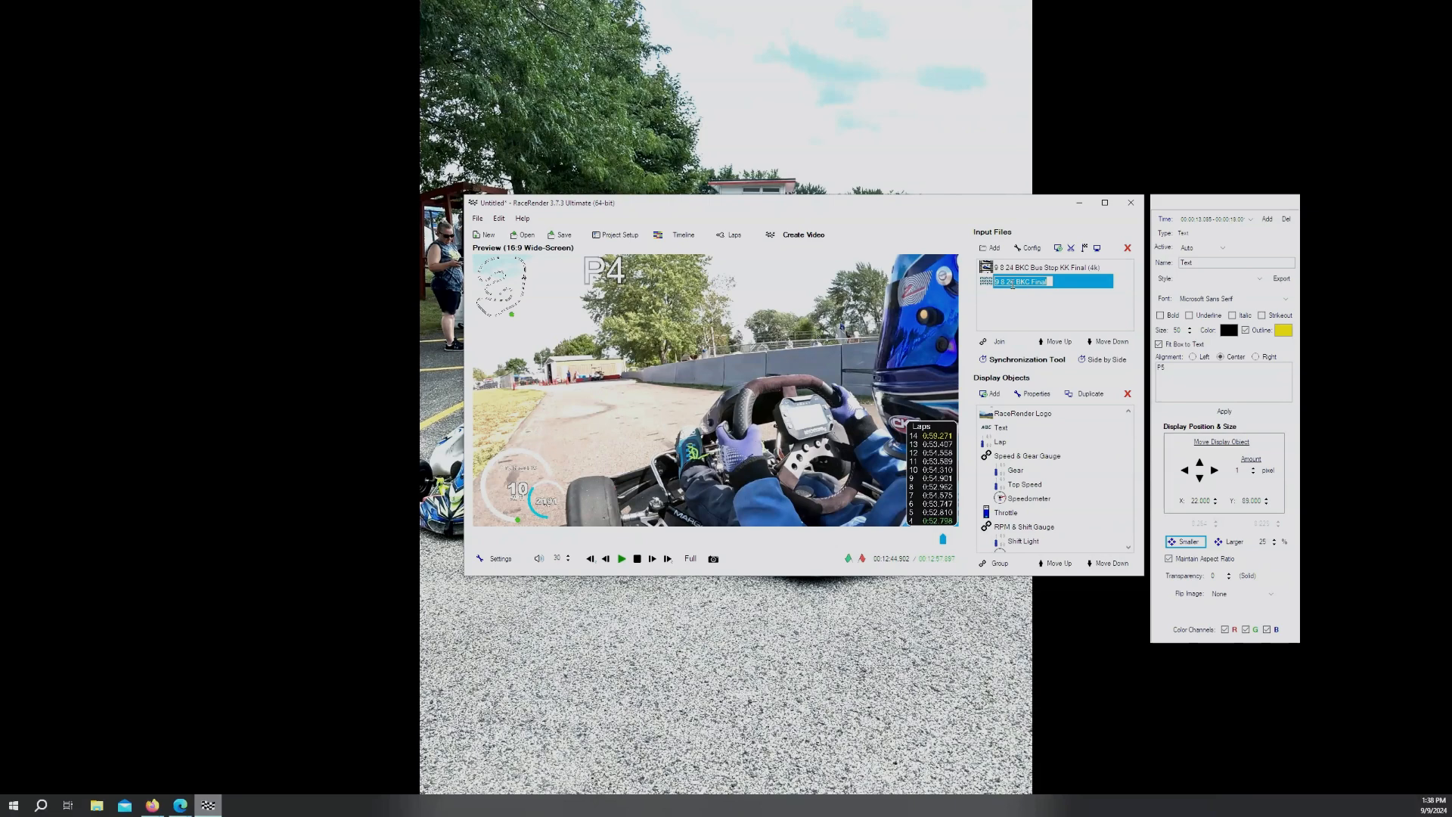
pyautogui.click(1057, 314)
pyautogui.click(1047, 284)
pyautogui.click(1071, 248)
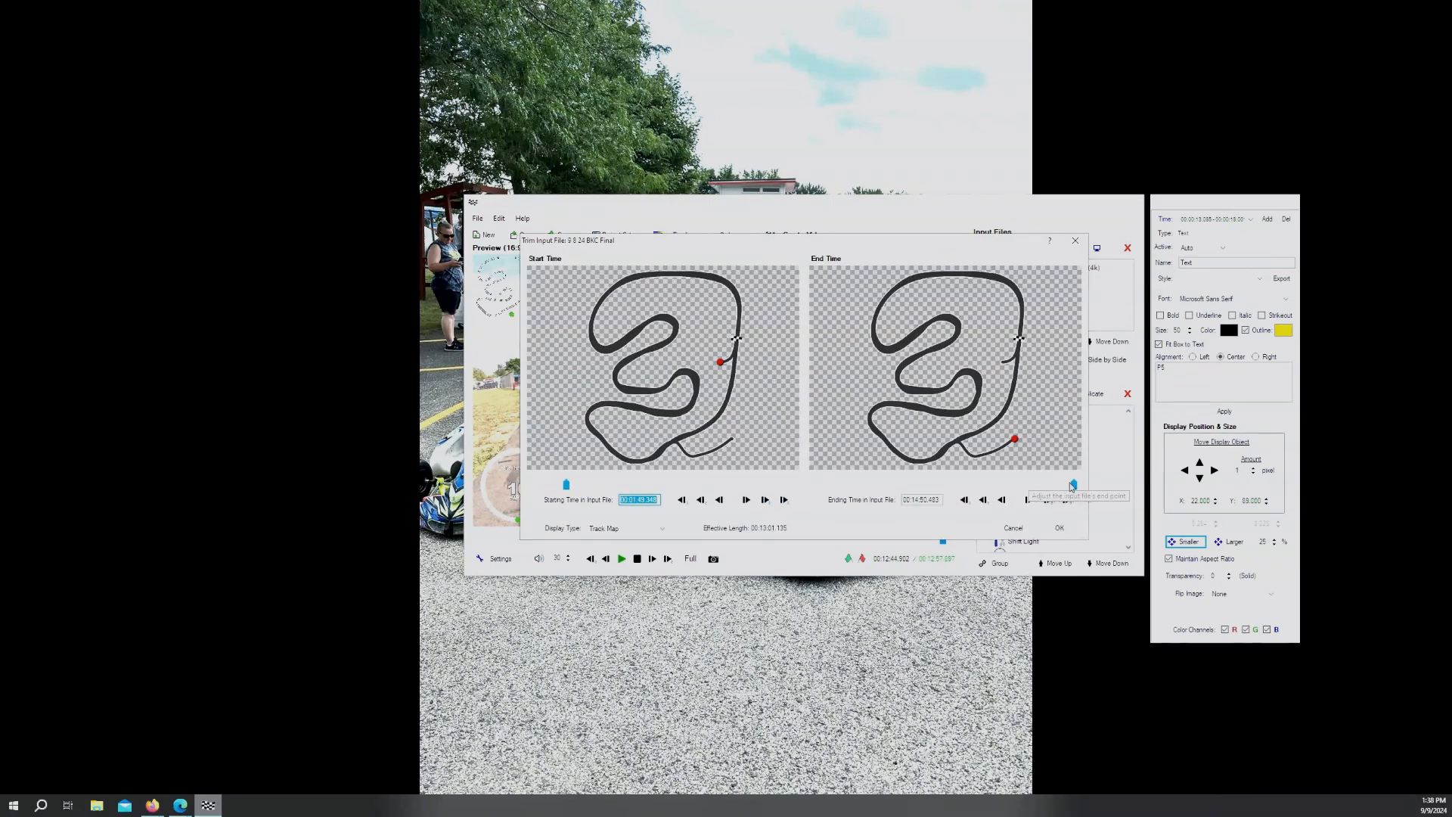
pyautogui.moveTo(1075, 484)
pyautogui.mouseDown()
pyautogui.moveTo(851, 486)
pyautogui.moveTo(1070, 485)
pyautogui.mouseUp()
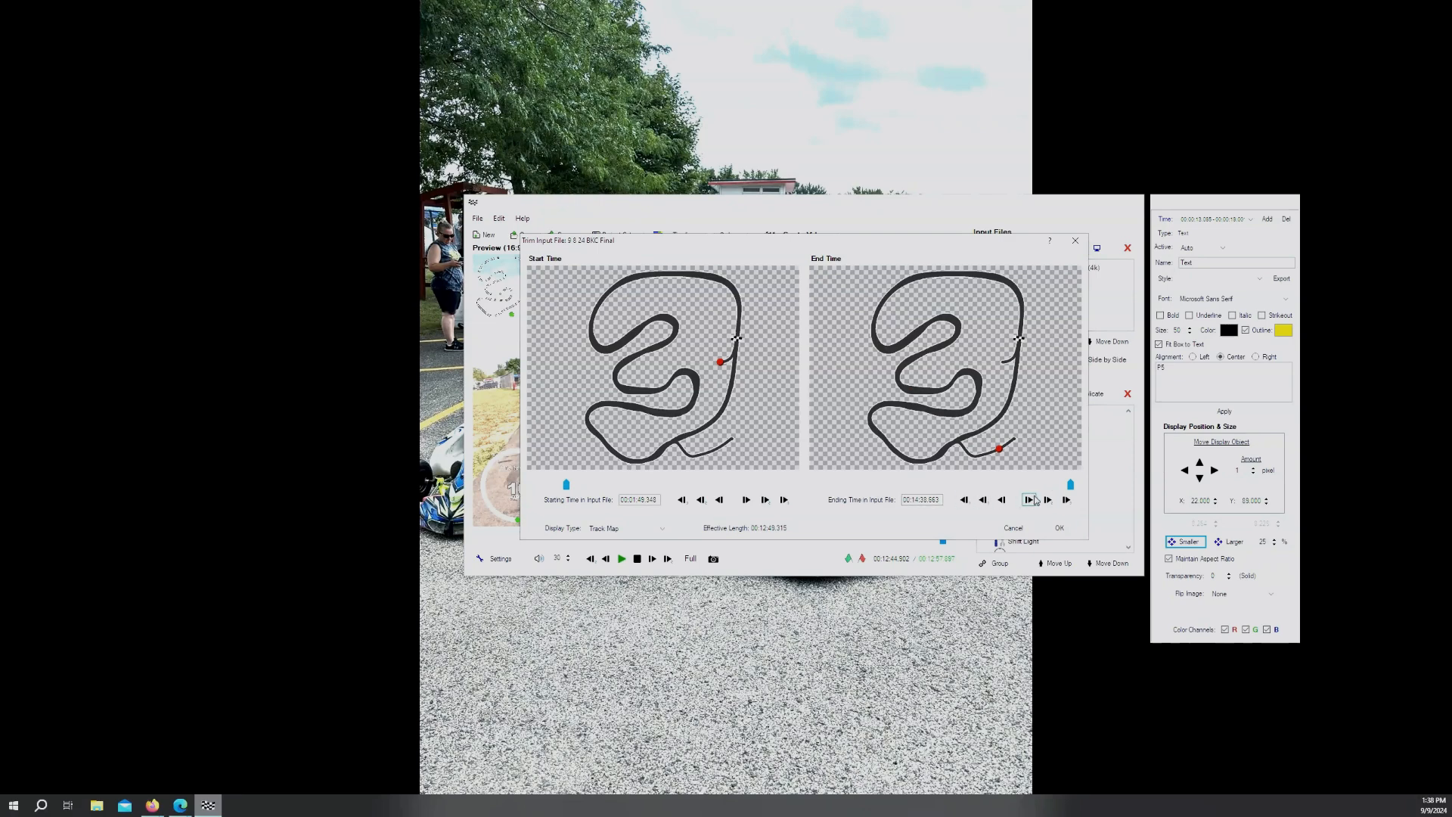
pyautogui.moveTo(1069, 485)
pyautogui.mouseDown()
pyautogui.moveTo(1042, 484)
pyautogui.moveTo(1068, 485)
pyautogui.mouseUp()
pyautogui.moveTo(1060, 481); pyautogui.dragTo(1069, 487)
pyautogui.click(1059, 528)
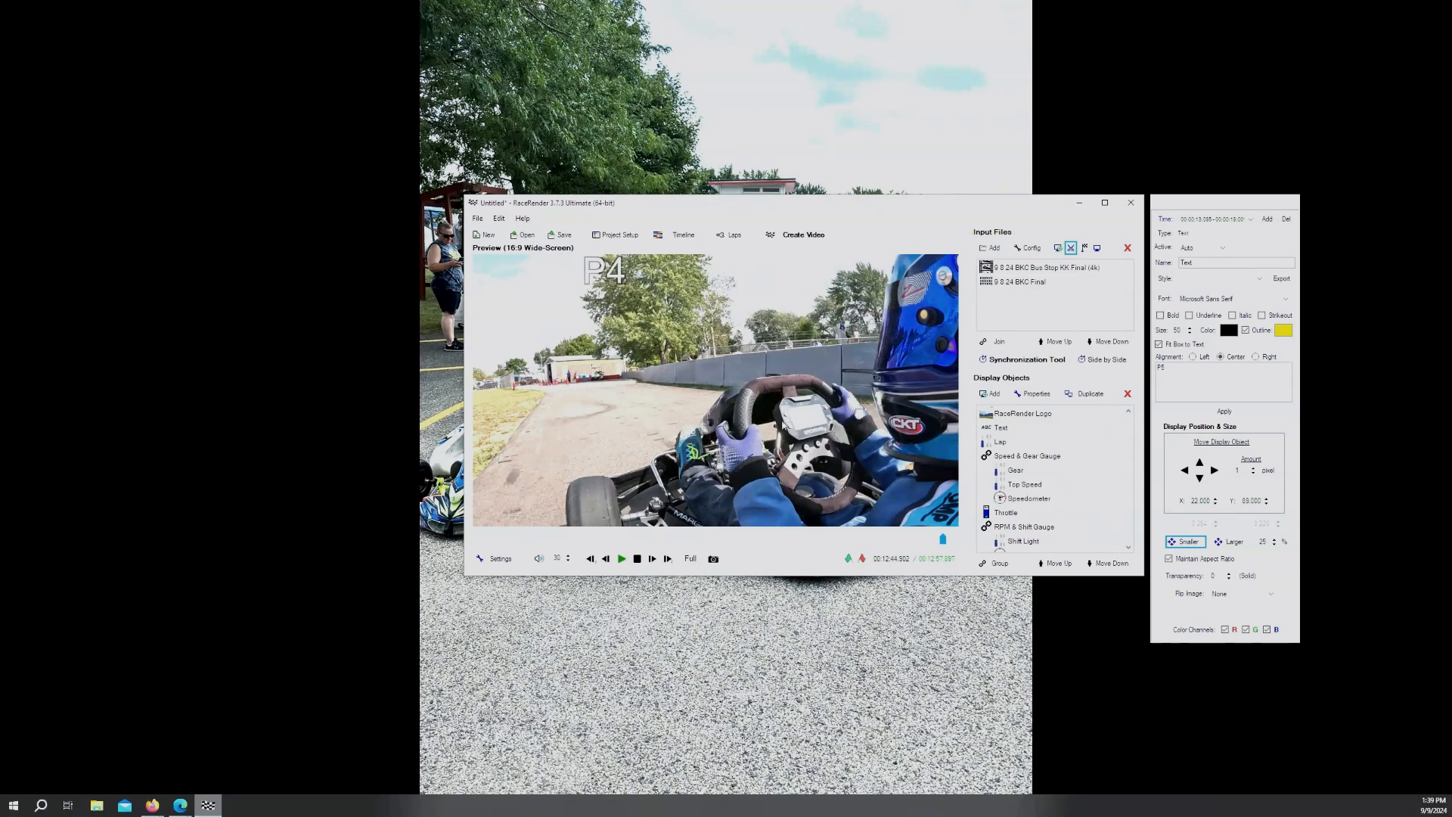
# Move the P4 text to the lower corner of the frame over the lap list area
pyautogui.moveTo(627, 278); pyautogui.dragTo(940, 508)
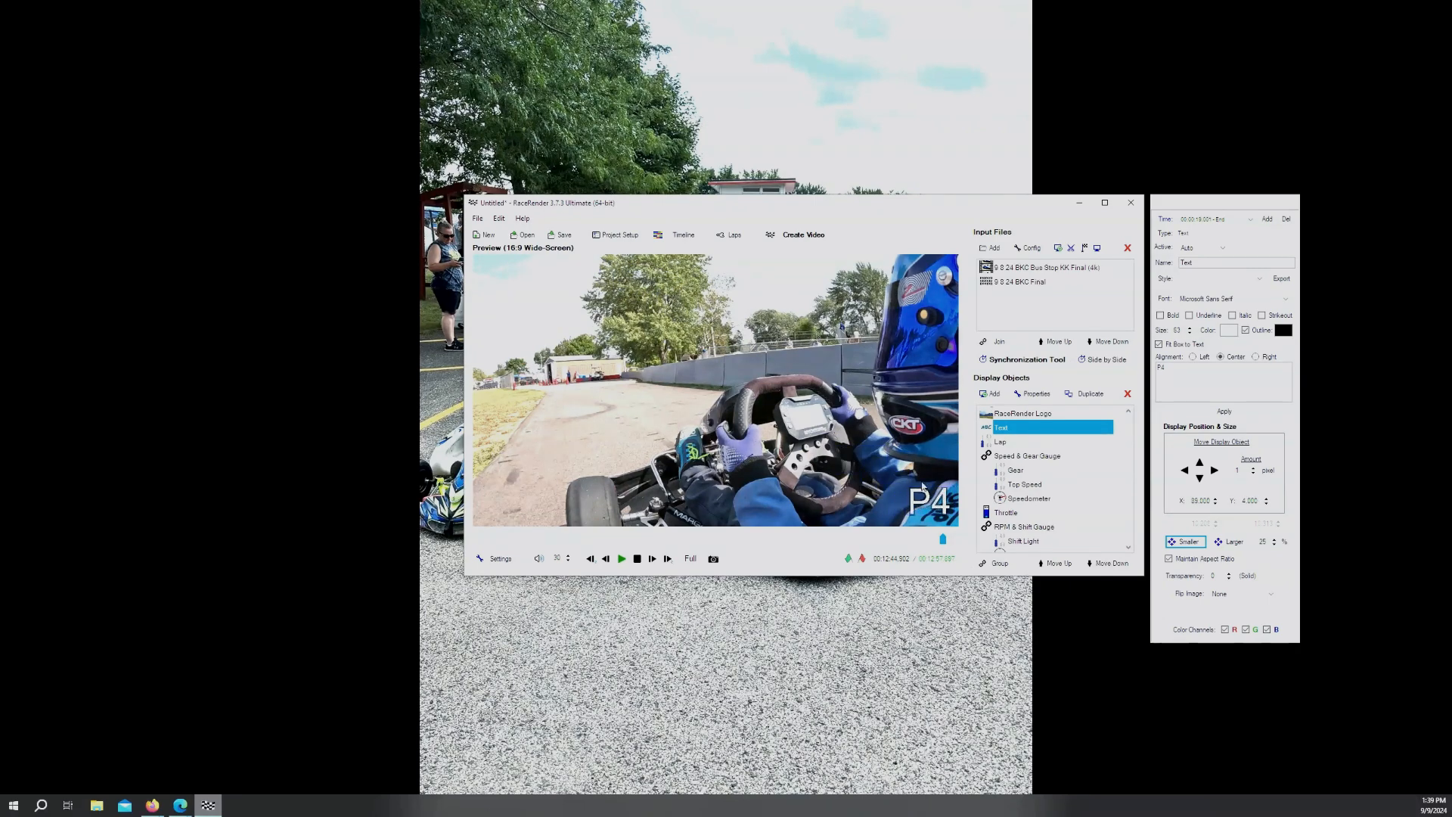
pyautogui.click(1021, 282)
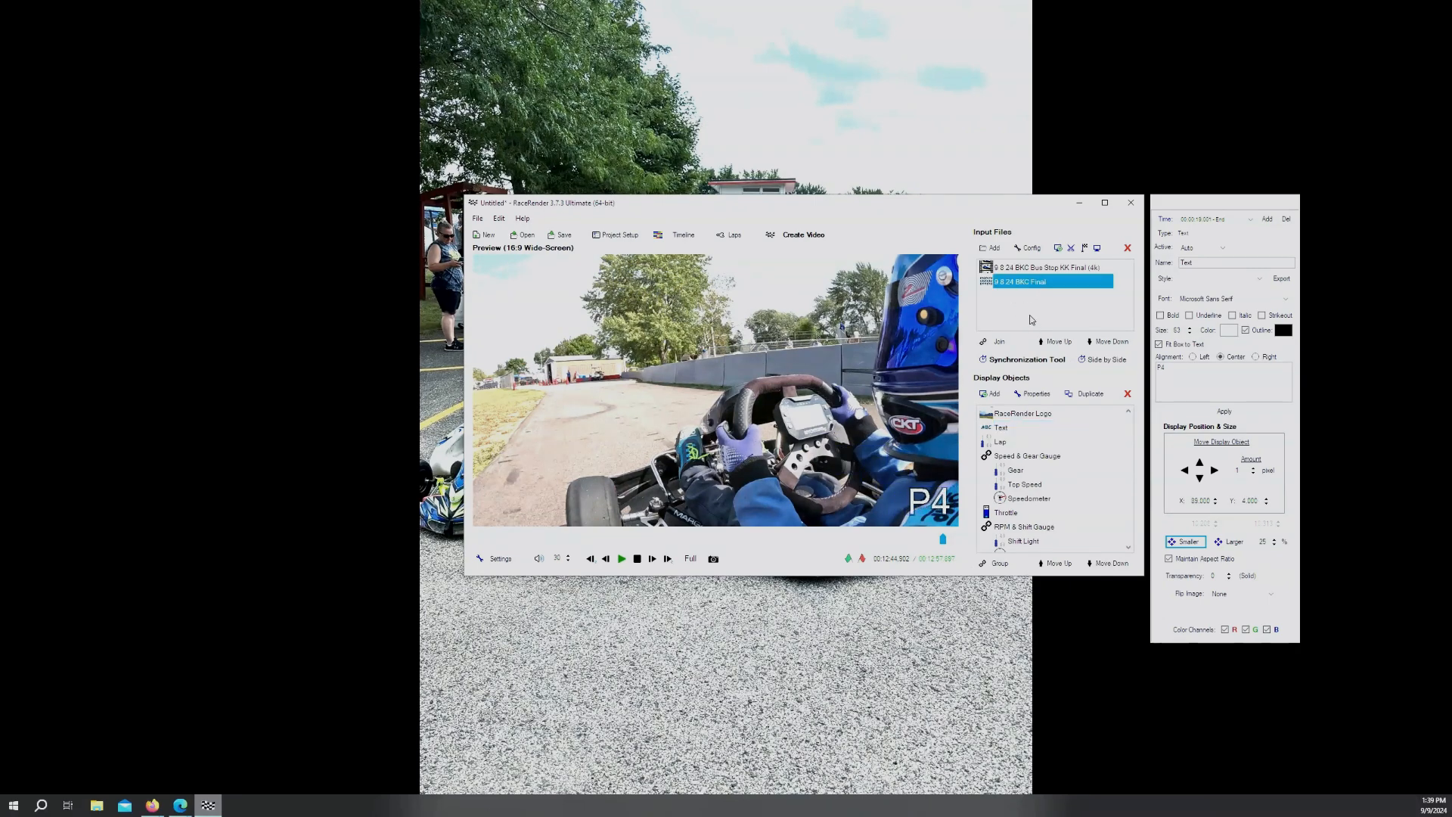
pyautogui.click(930, 501)
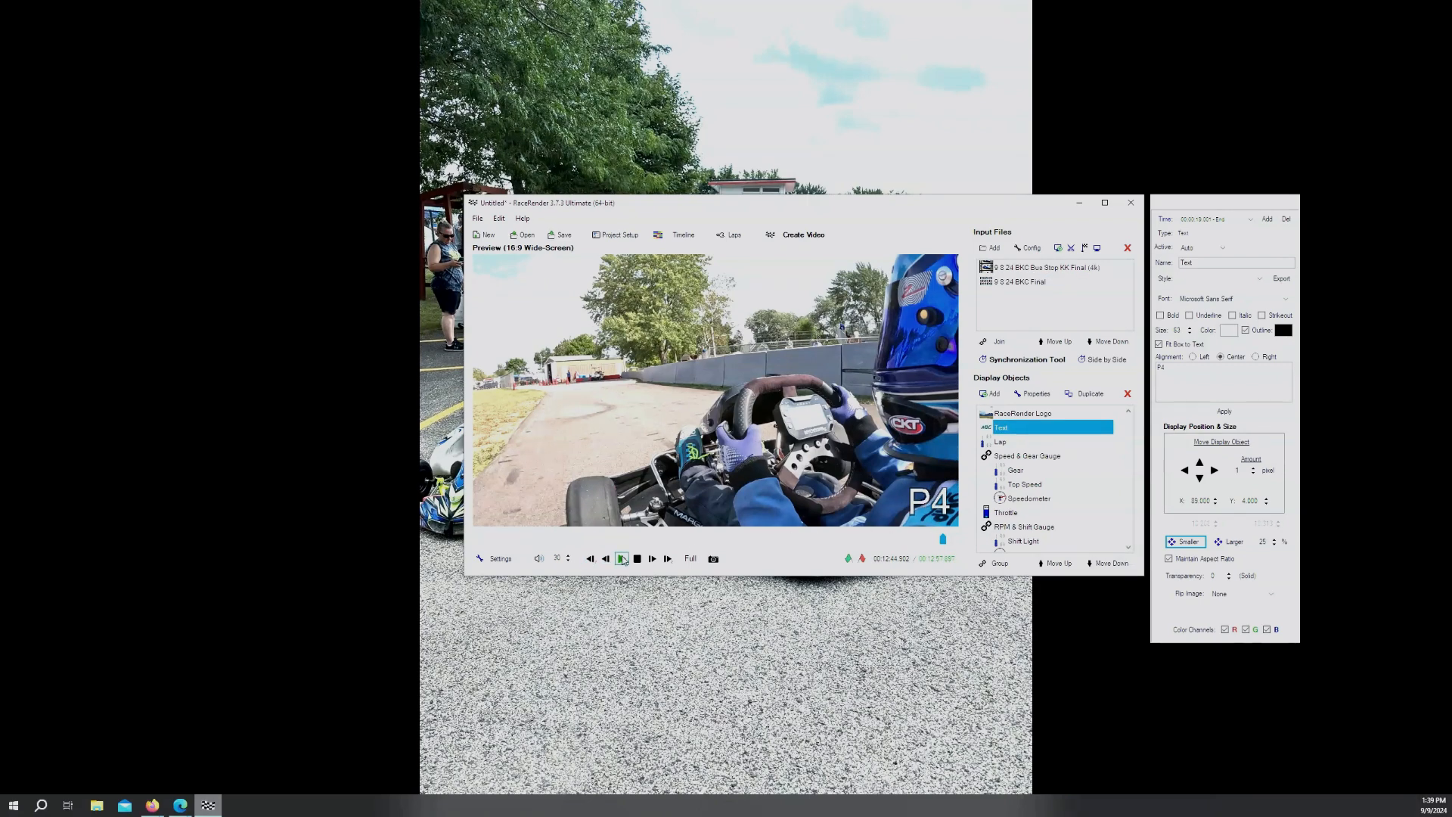
# Step the preview to 00:12:43.384, the last frame with data overlays, and move the P4 text off the lap list to sit beside it
pyautogui.click(592, 559)
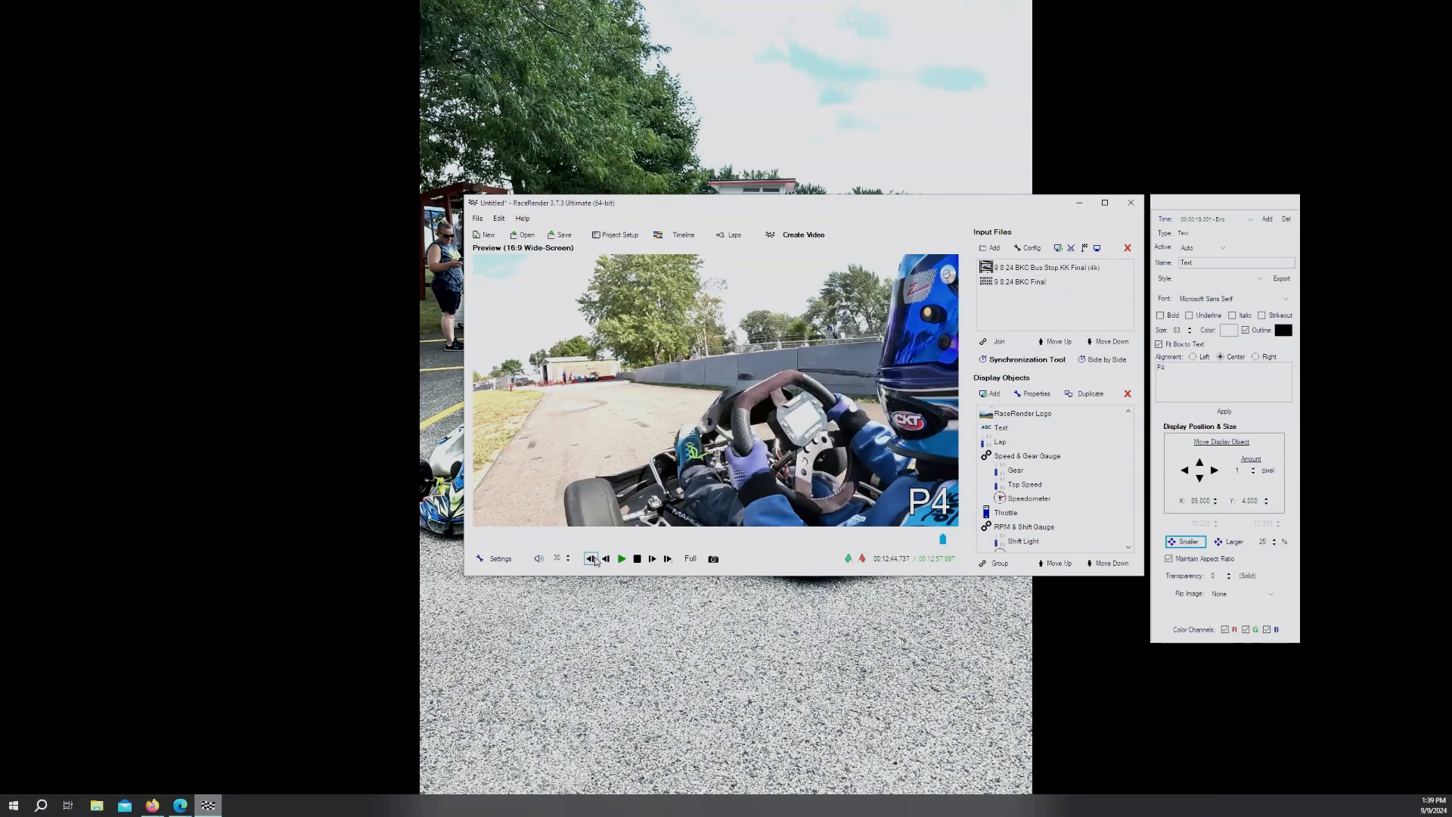
pyautogui.click(593, 559)
pyautogui.click(592, 559)
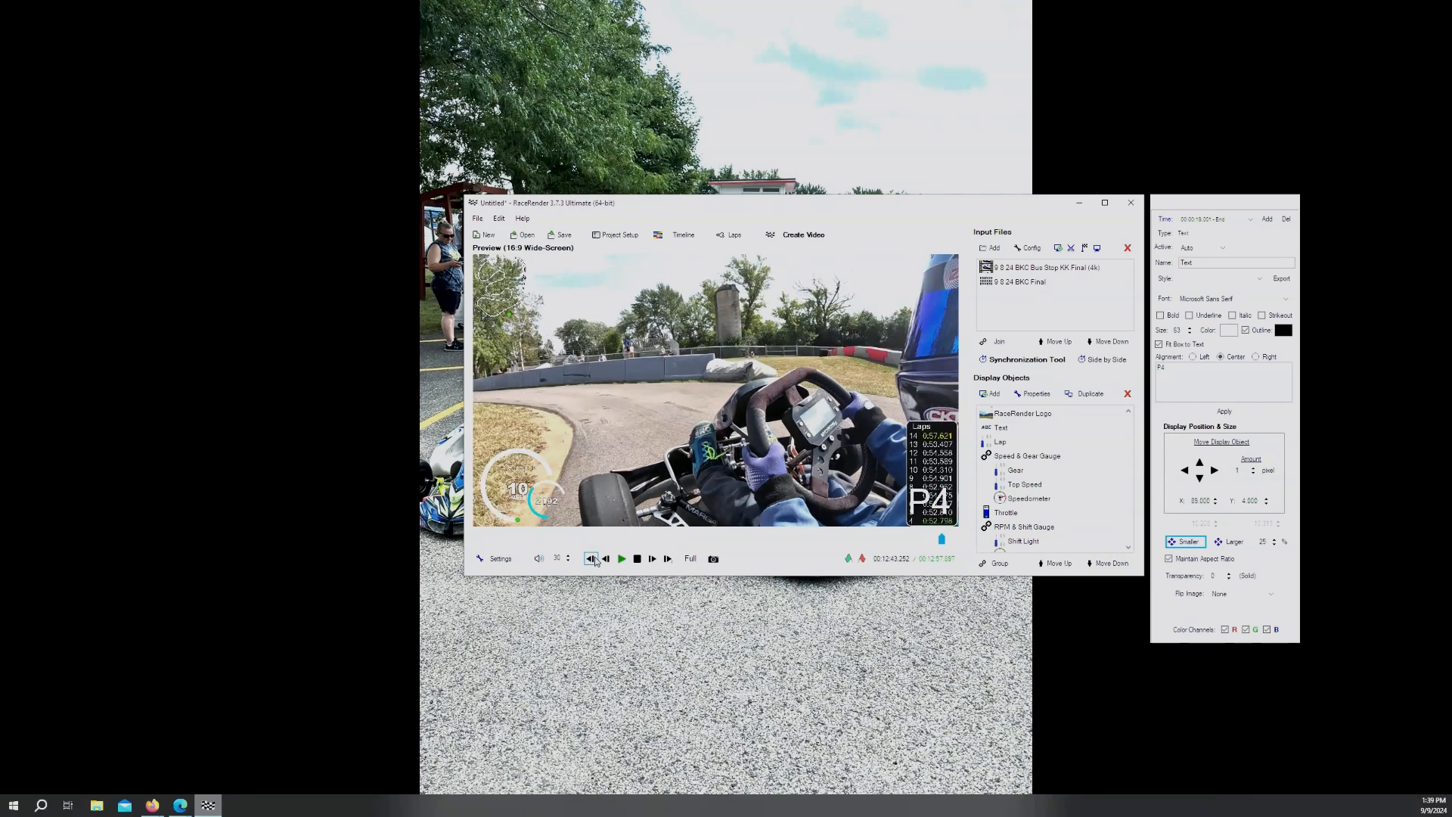
pyautogui.click(655, 560)
pyautogui.click(655, 561)
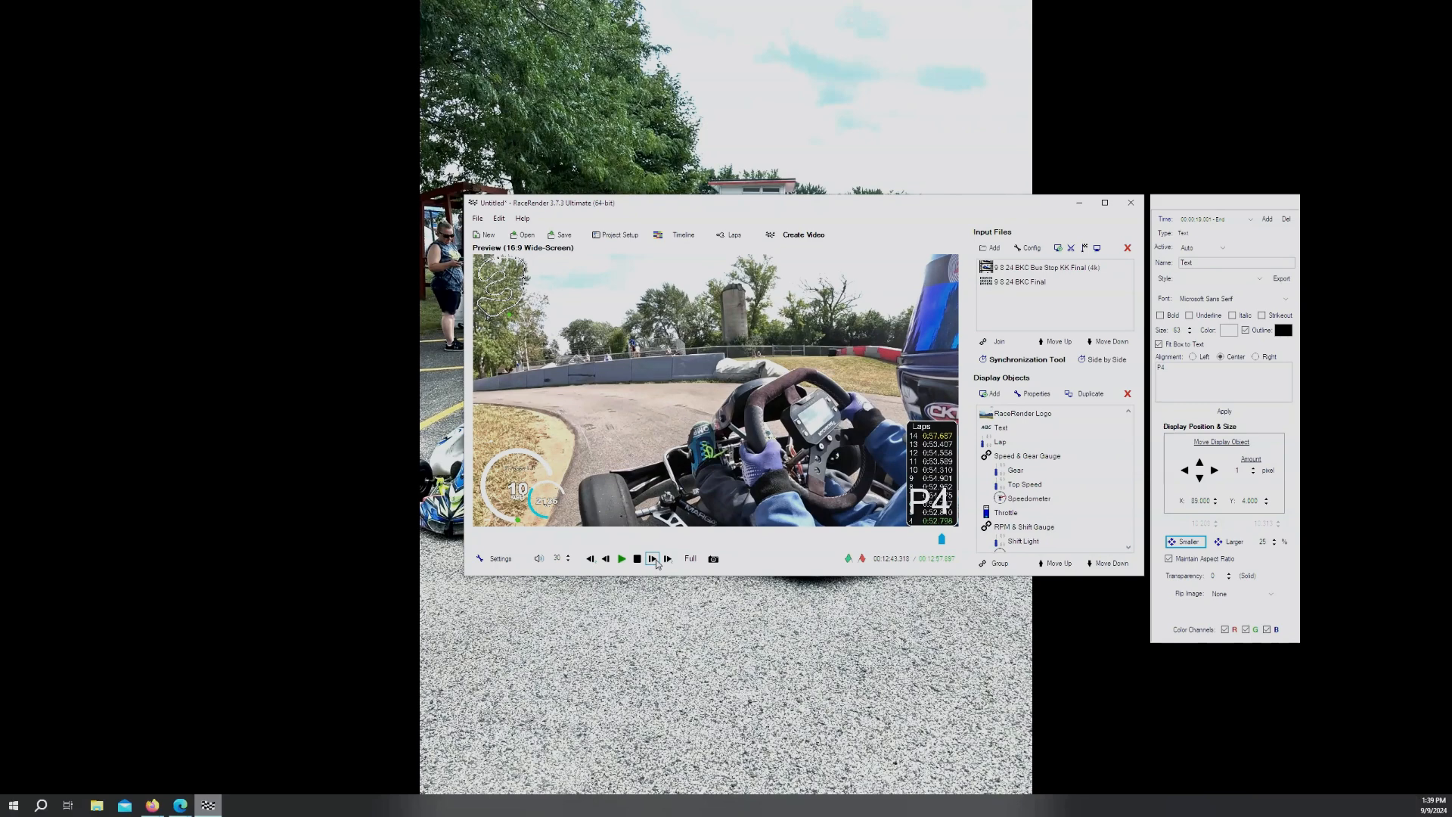
pyautogui.click(655, 560)
pyautogui.click(655, 561)
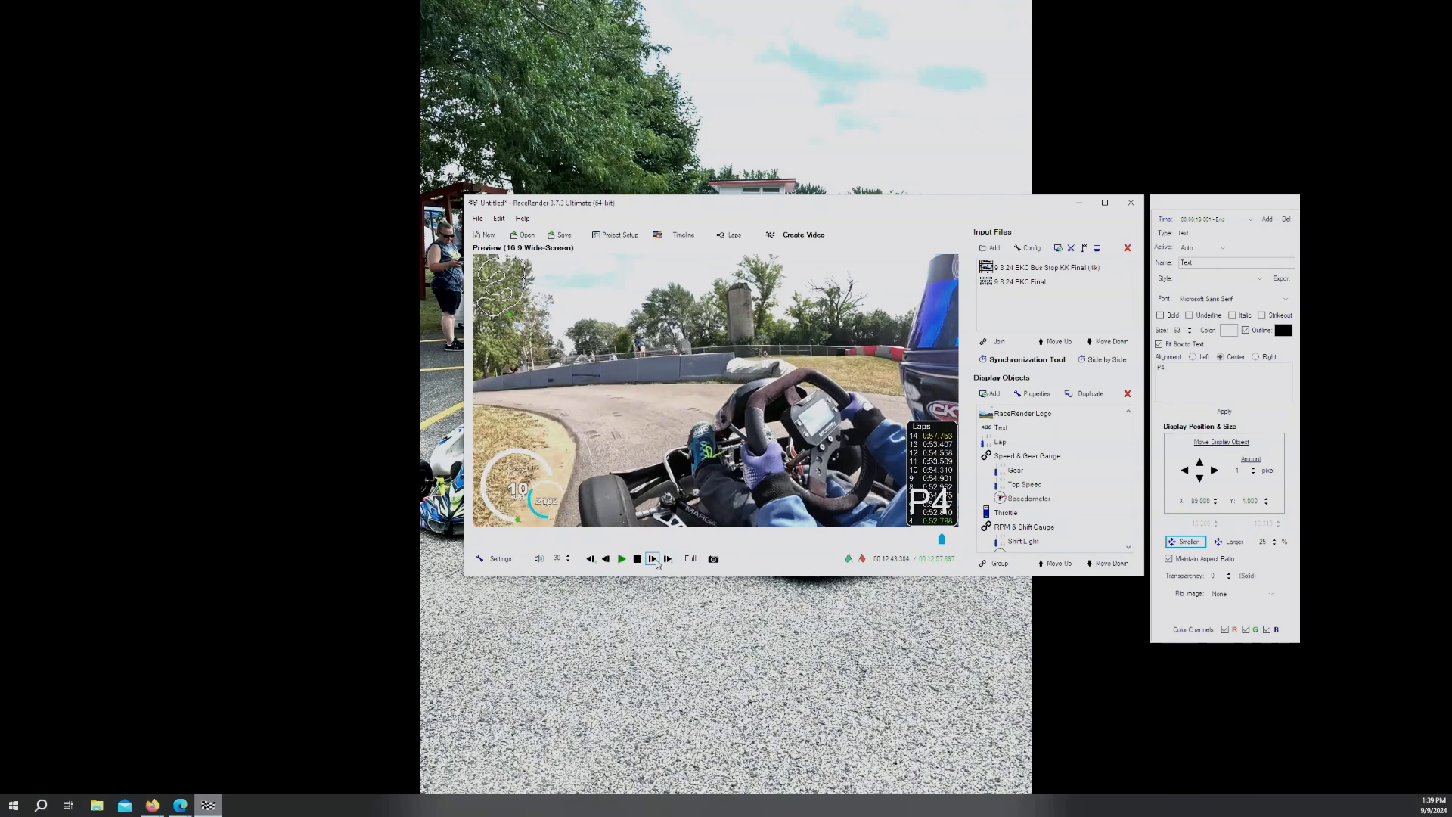
pyautogui.click(655, 560)
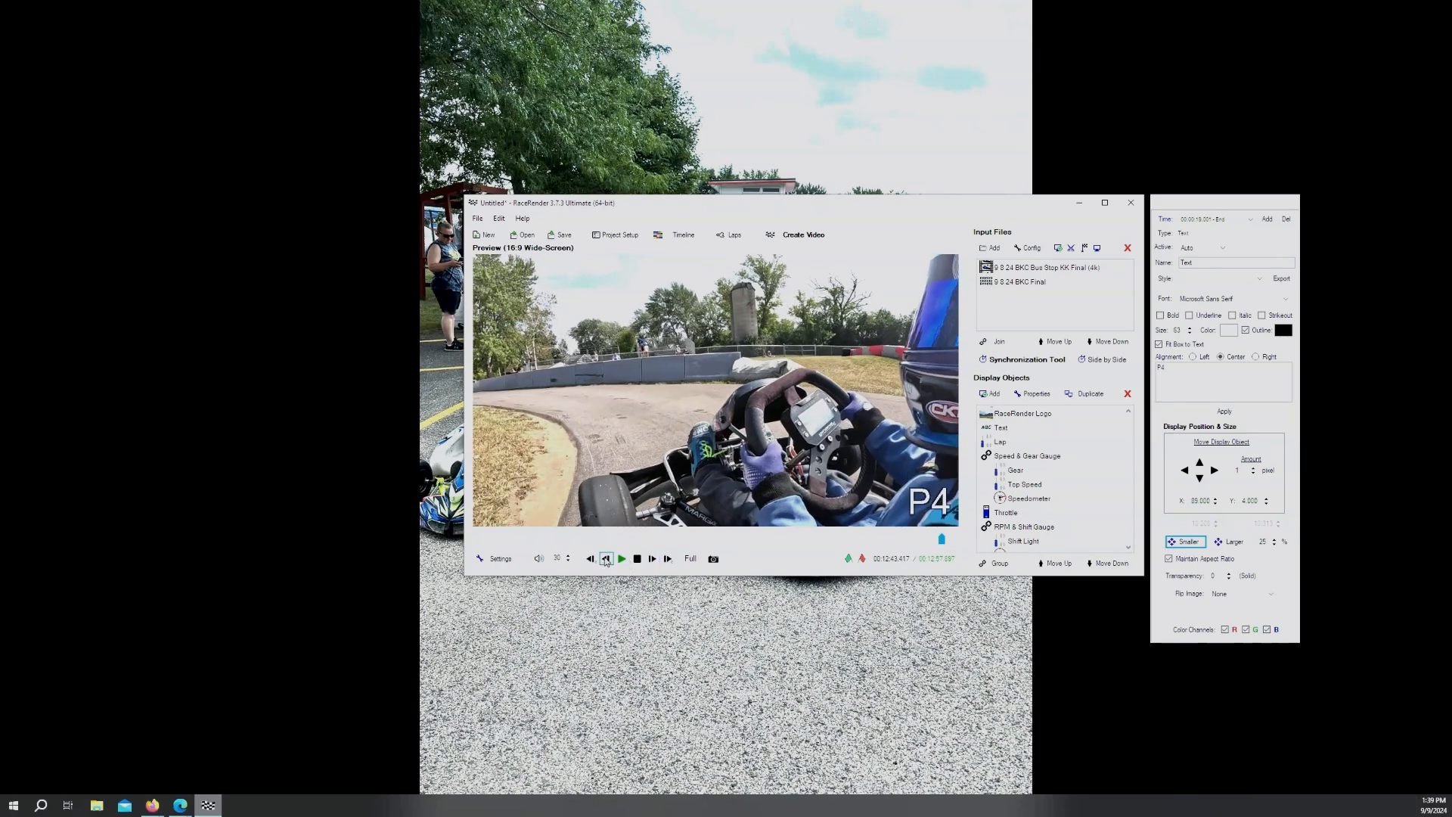
pyautogui.click(606, 560)
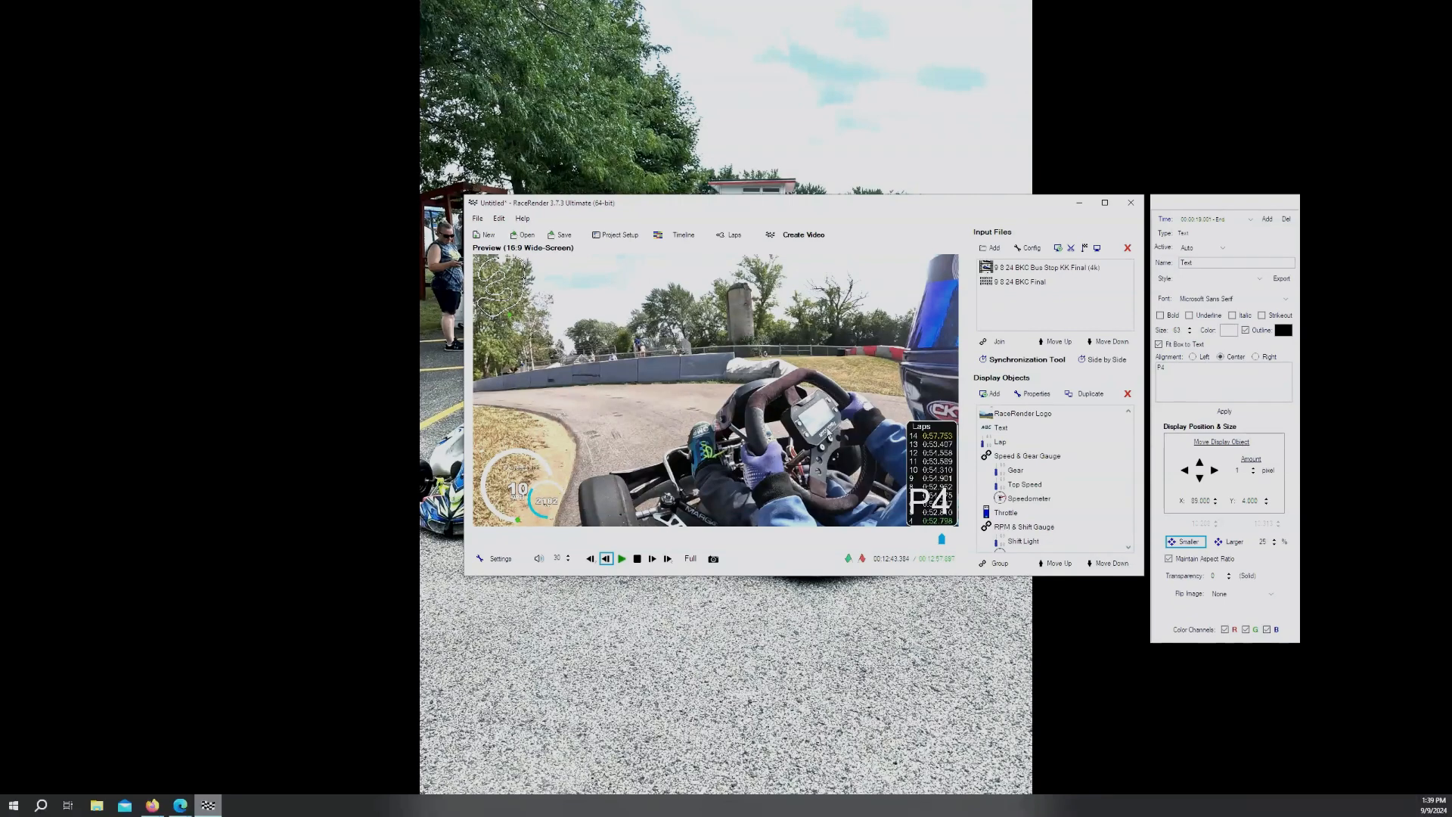
pyautogui.moveTo(938, 503); pyautogui.dragTo(874, 503)
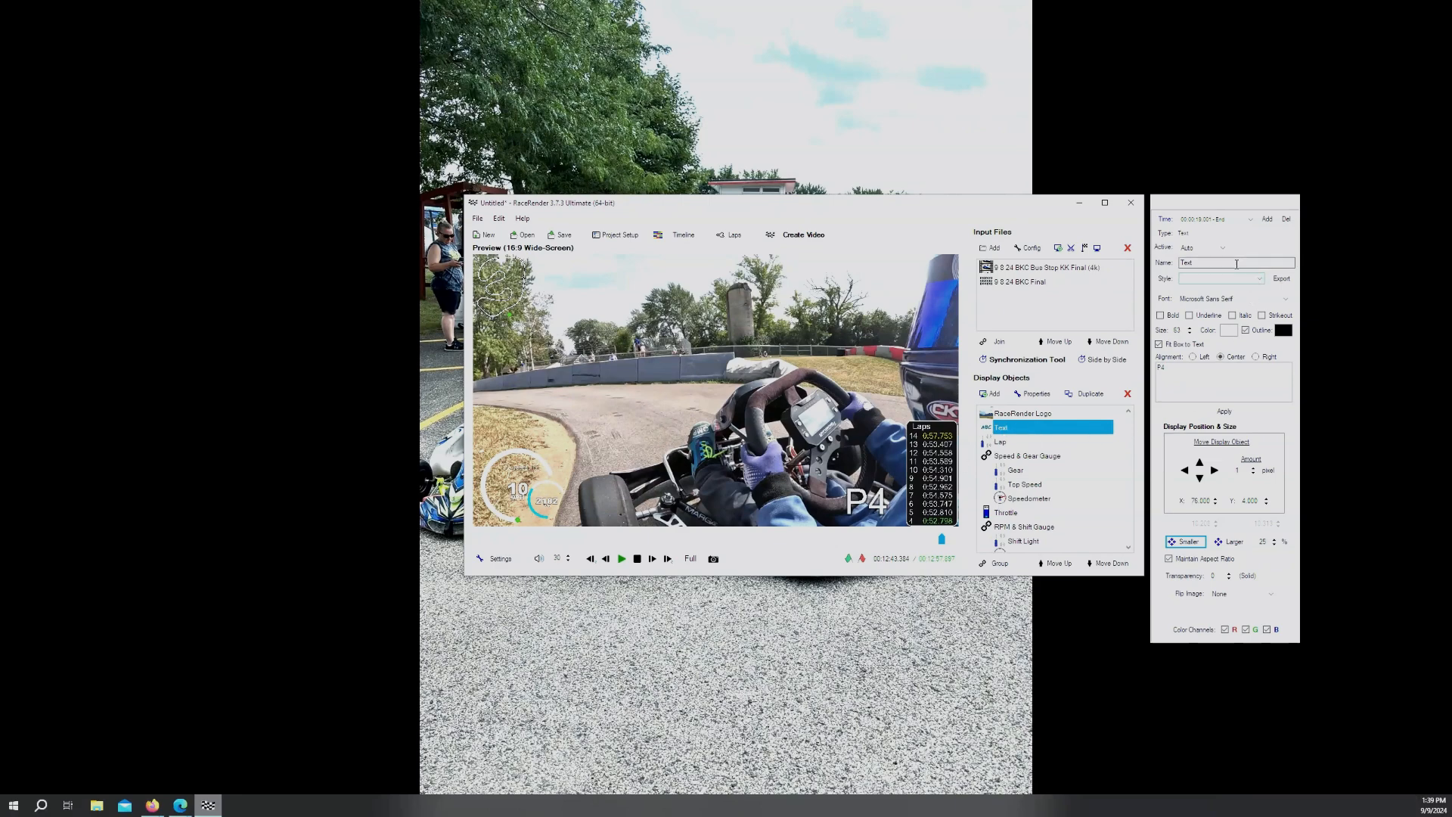
# Add a timeline segment to the text object at 00:12:43.384 and clear its text
pyautogui.click(1270, 220)
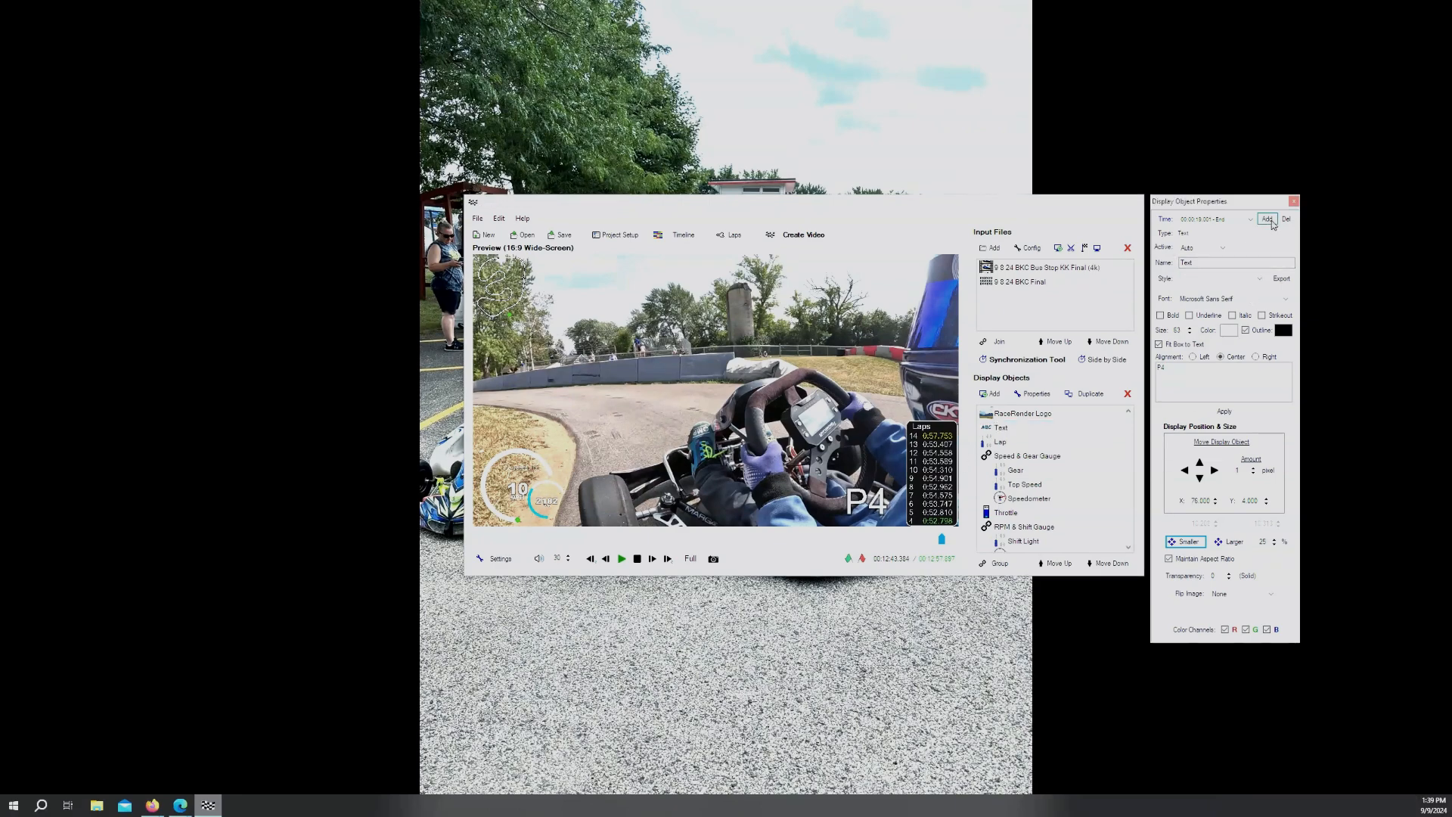
pyautogui.click(1169, 372)
pyautogui.click(1225, 411)
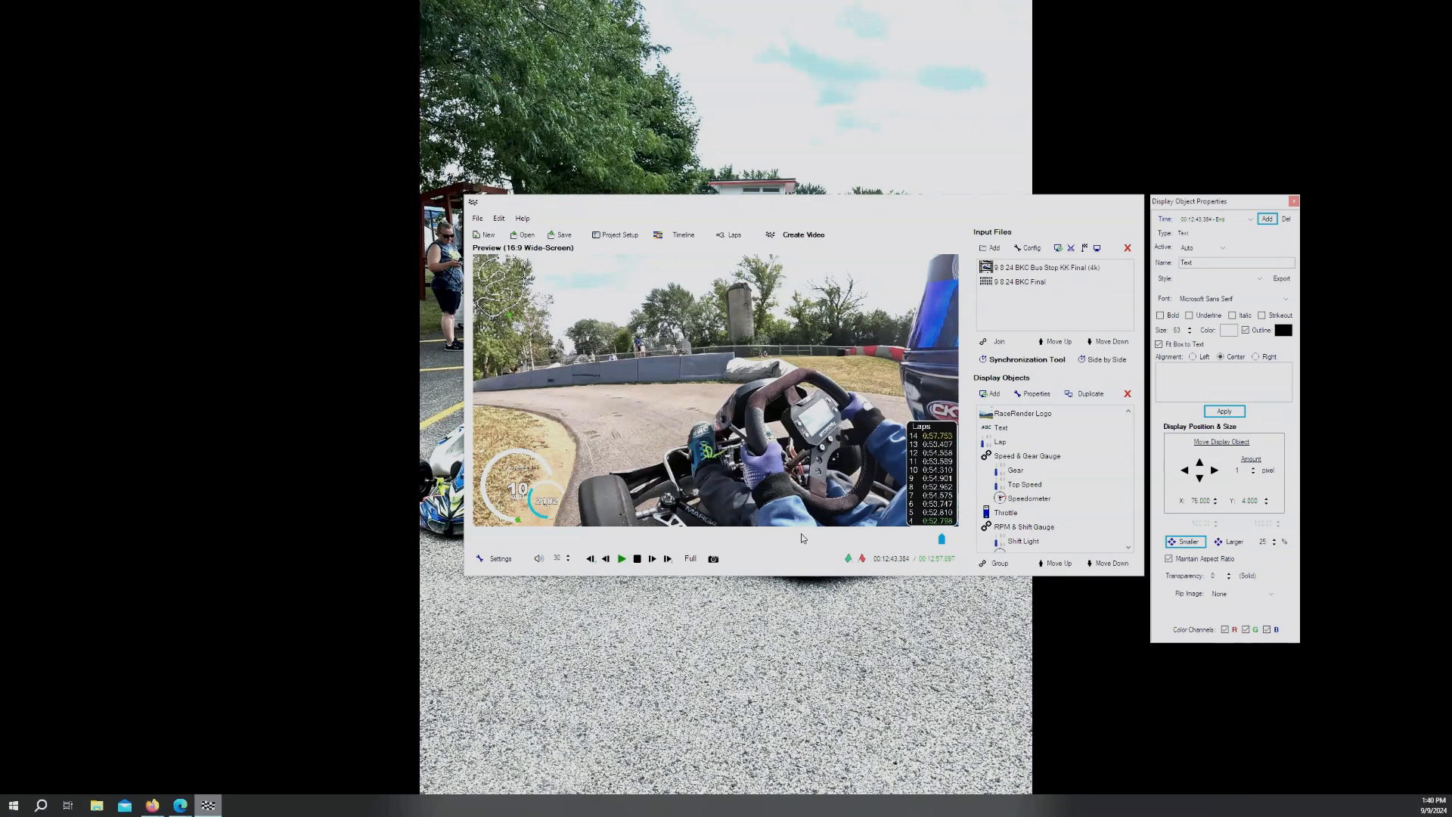
# Play the preview from shortly before the overlays end into the closing screen to check the text, and close the text properties
pyautogui.click(622, 559)
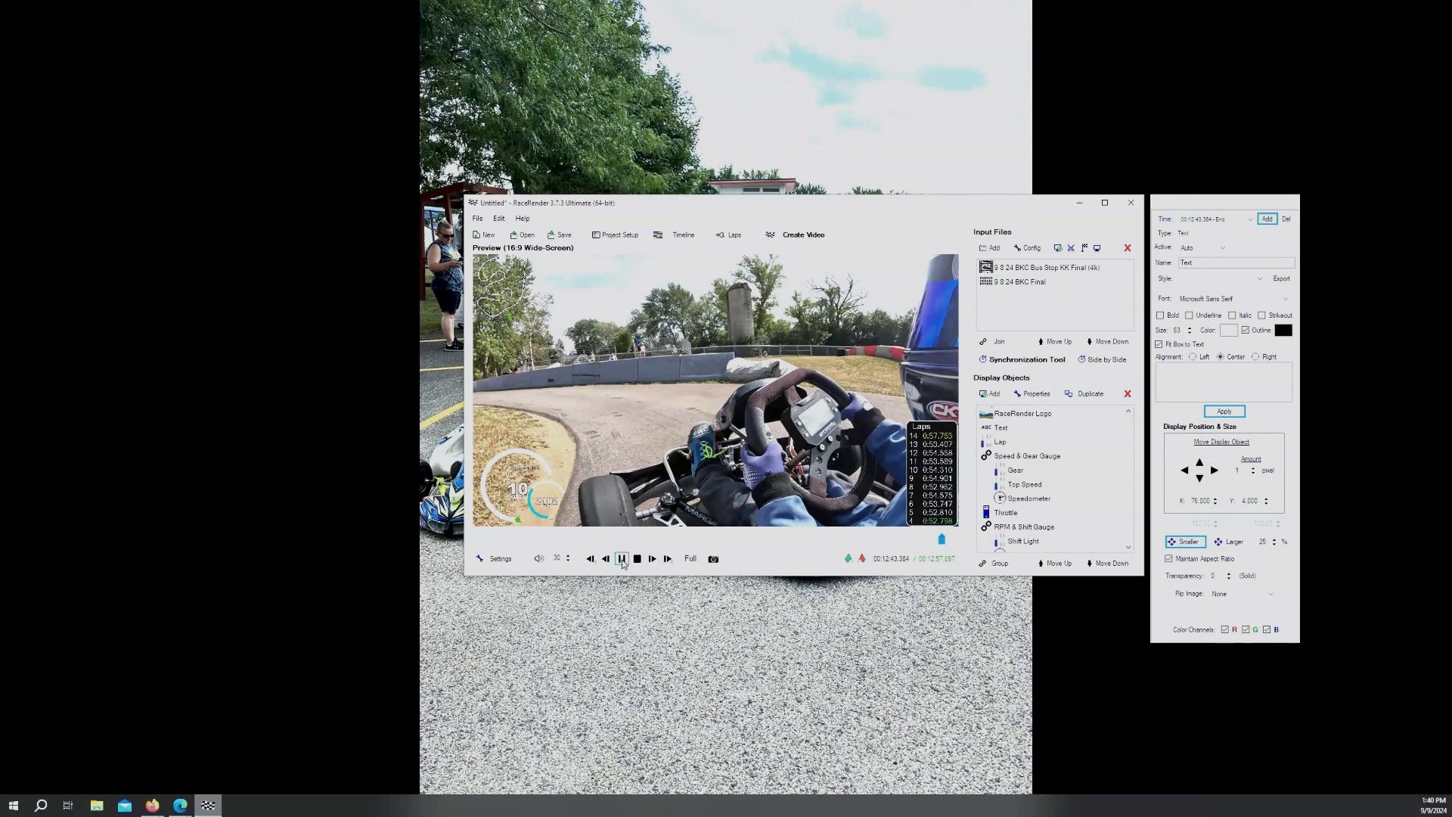
pyautogui.click(622, 560)
pyautogui.click(923, 540)
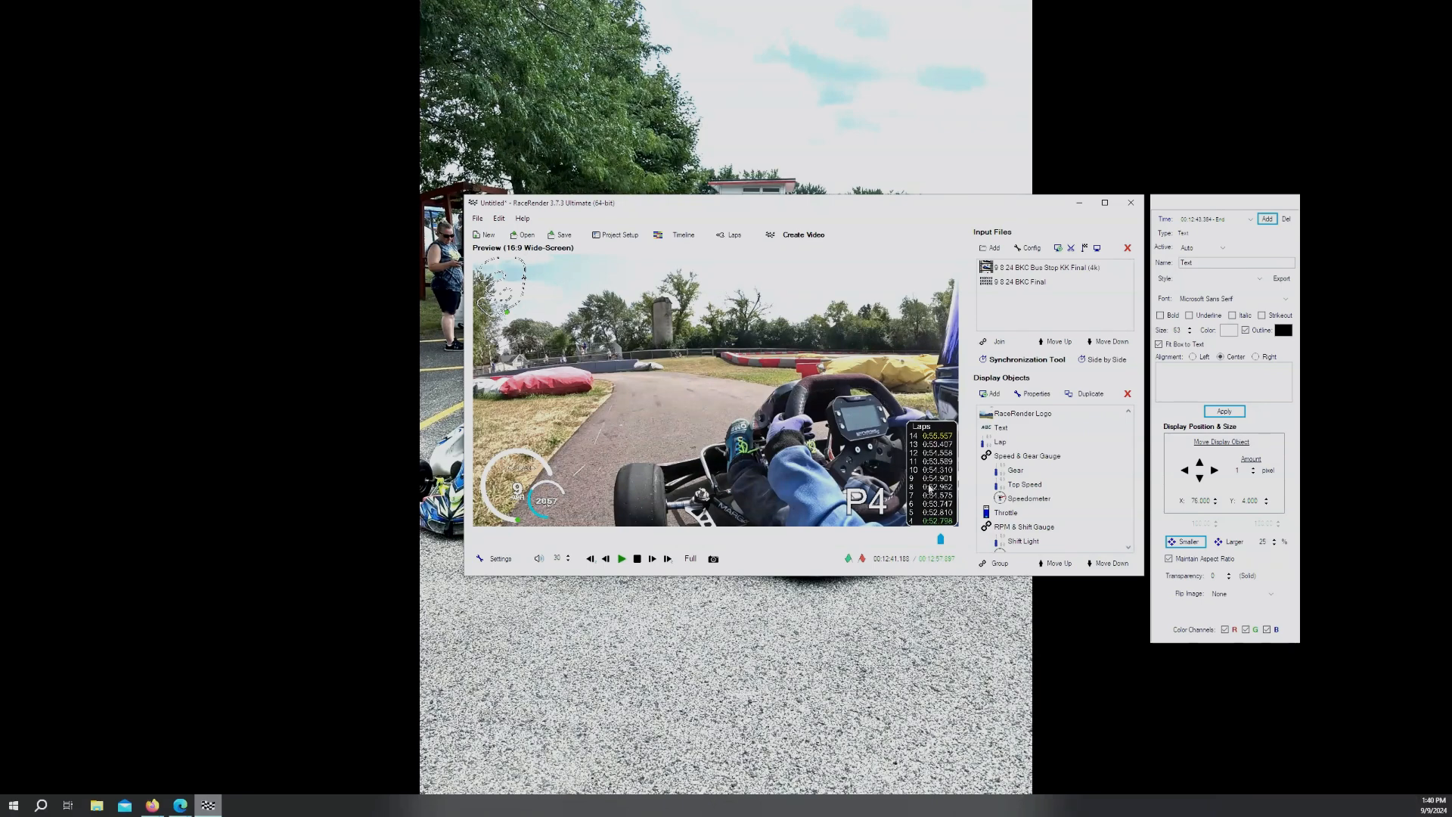
pyautogui.click(622, 558)
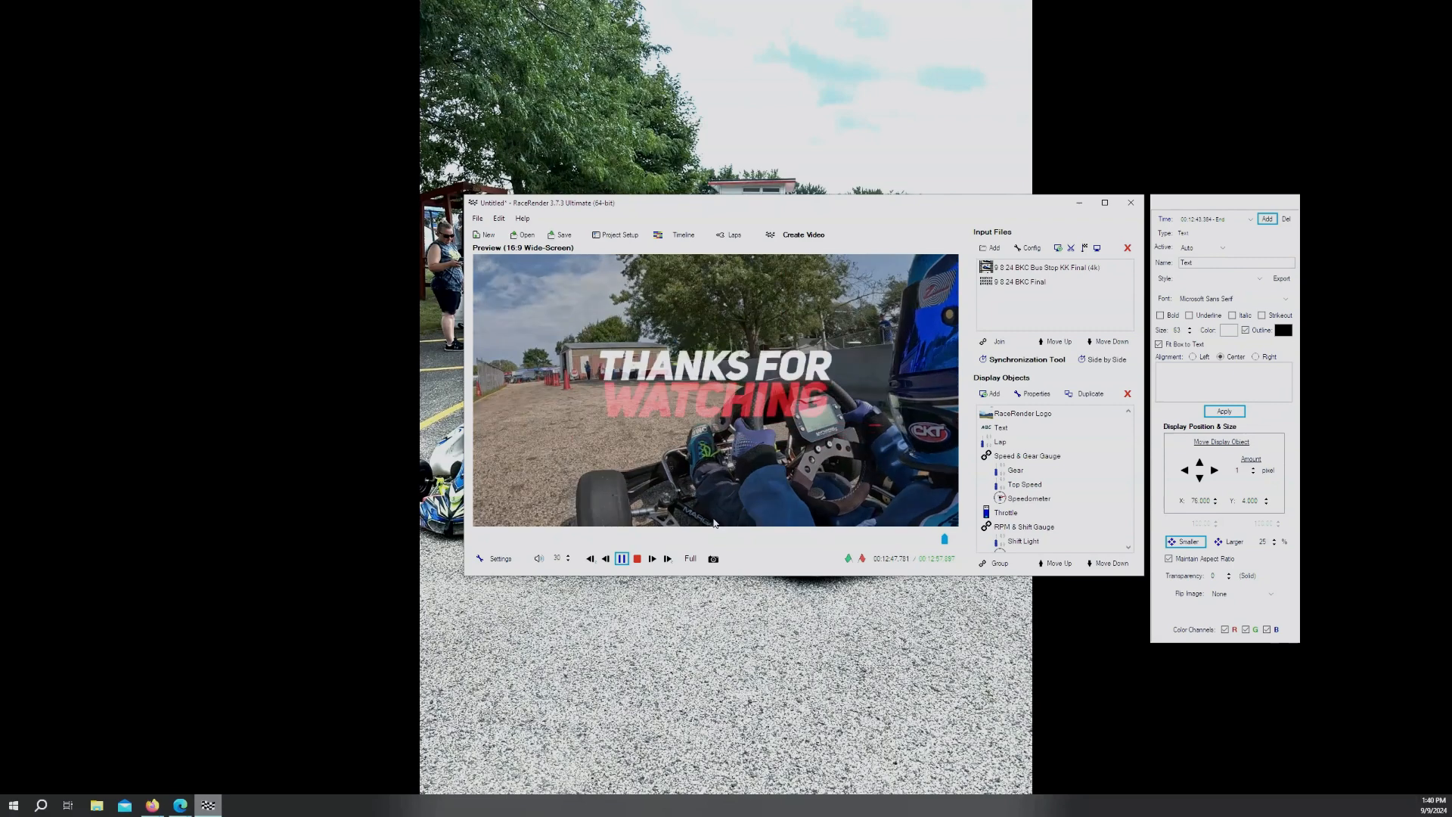
pyautogui.click(638, 559)
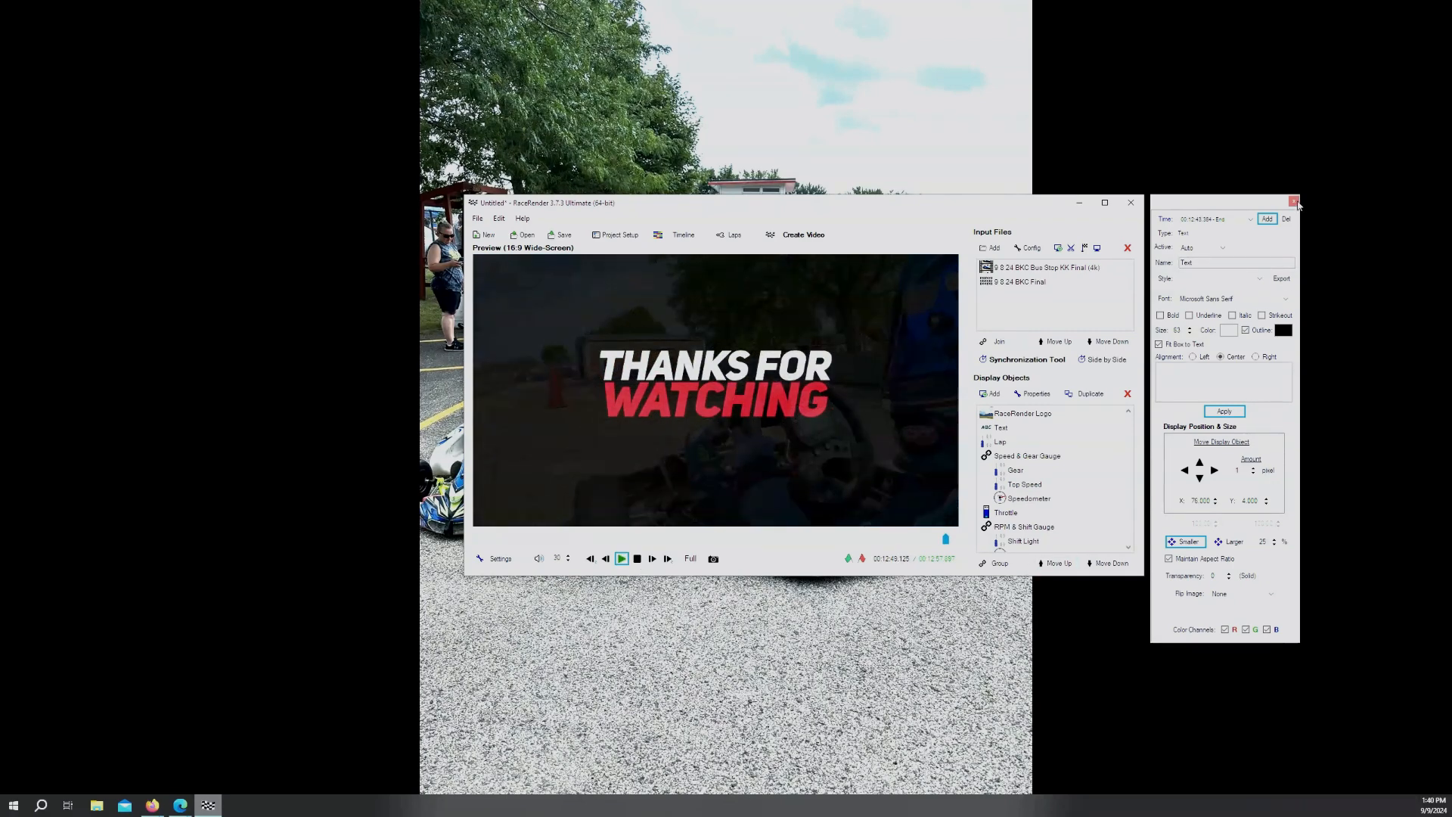
pyautogui.click(1297, 203)
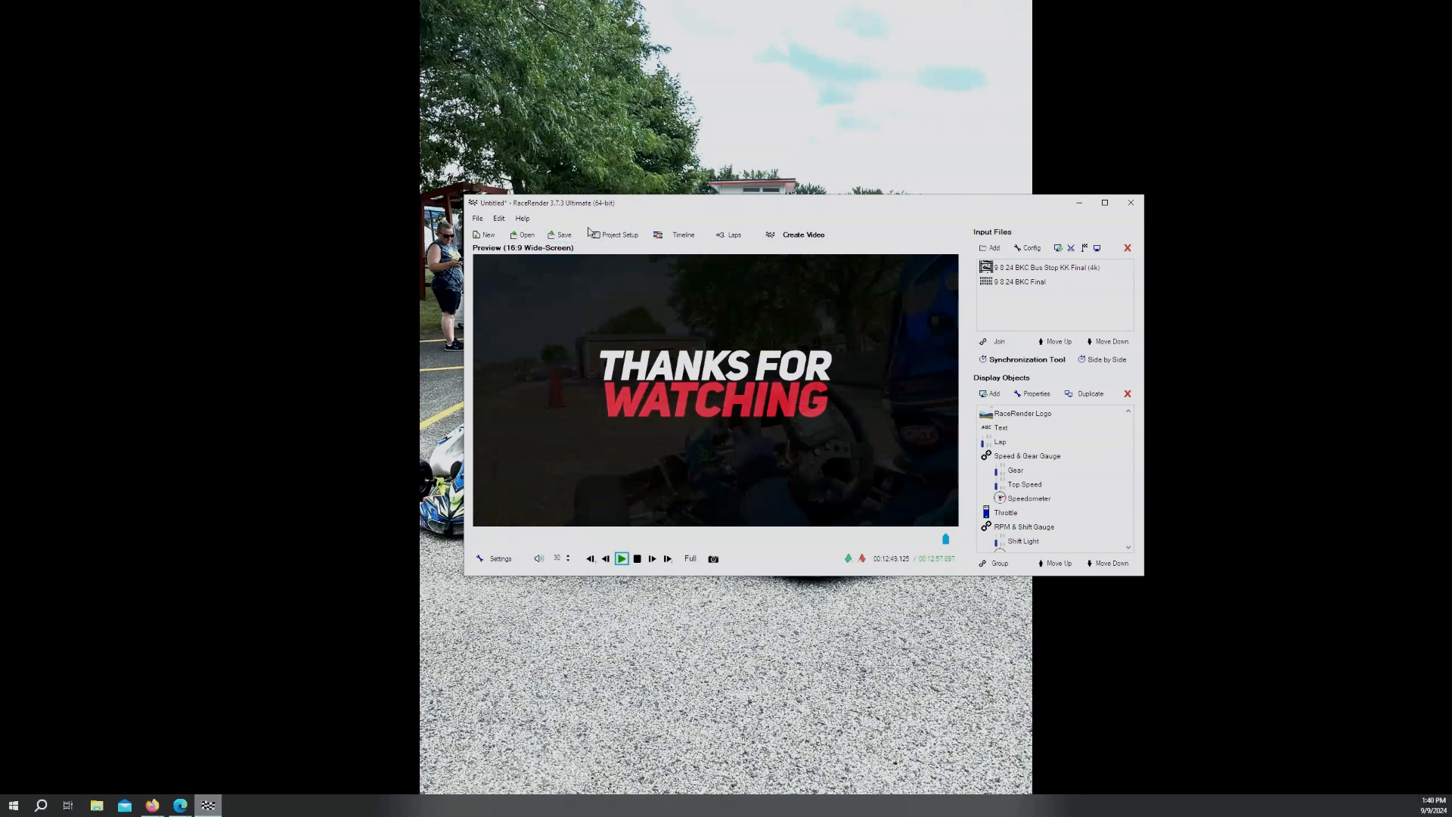
# Start creating the output video without saving the project, and choose the Internet / Upload: 360° Video (4K) output profile
pyautogui.click(802, 236)
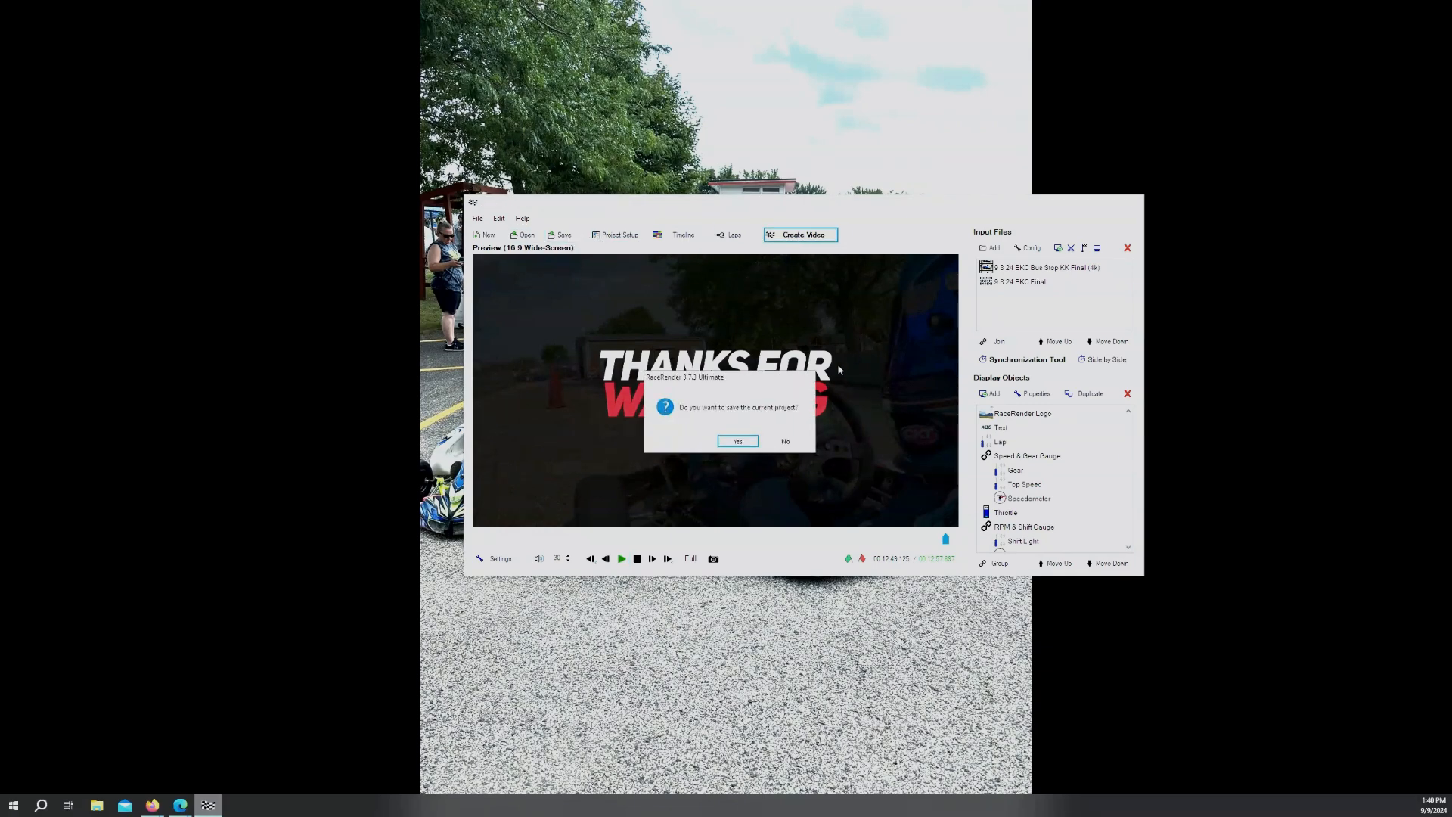
pyautogui.click(786, 442)
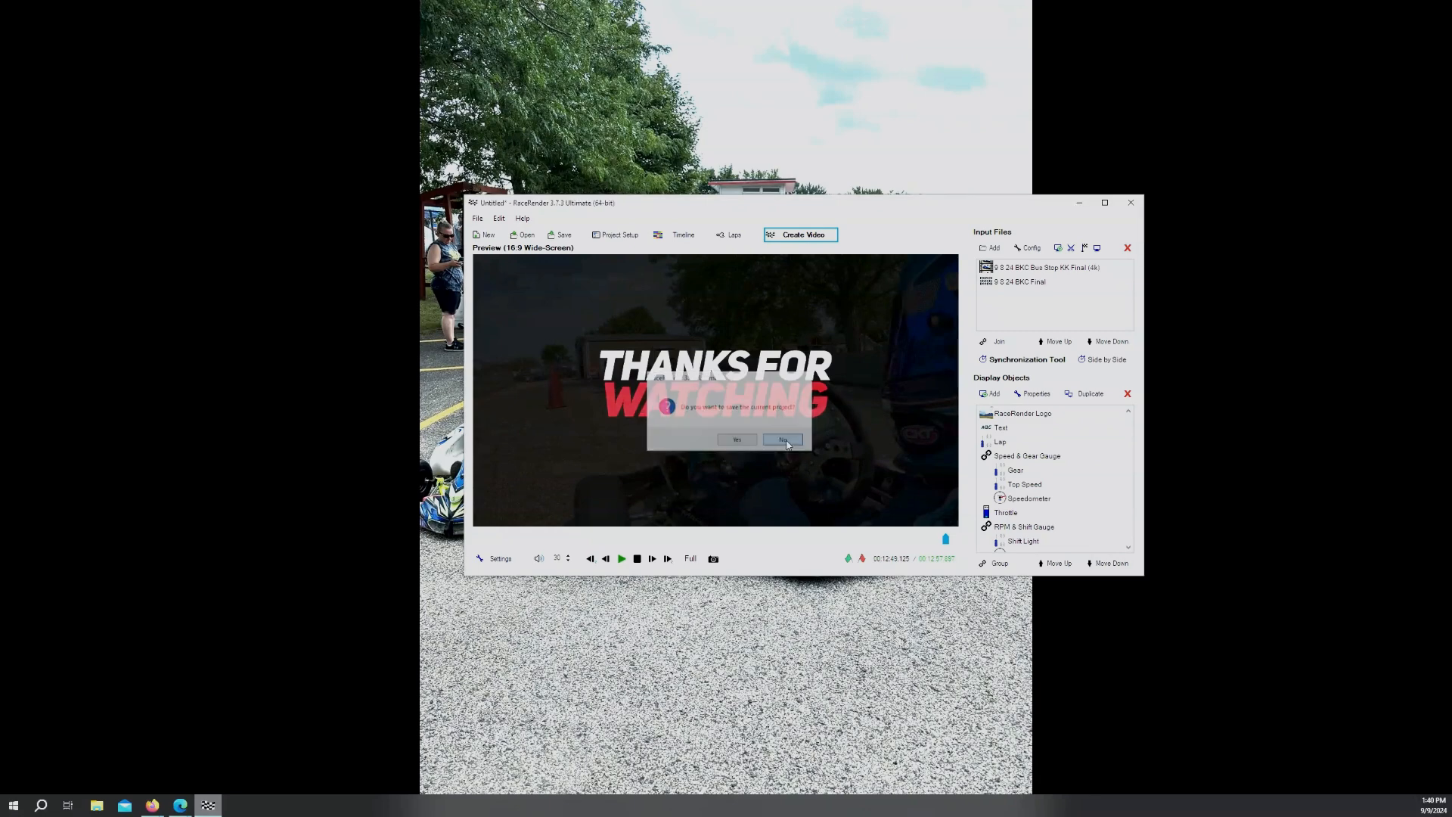
pyautogui.click(719, 306)
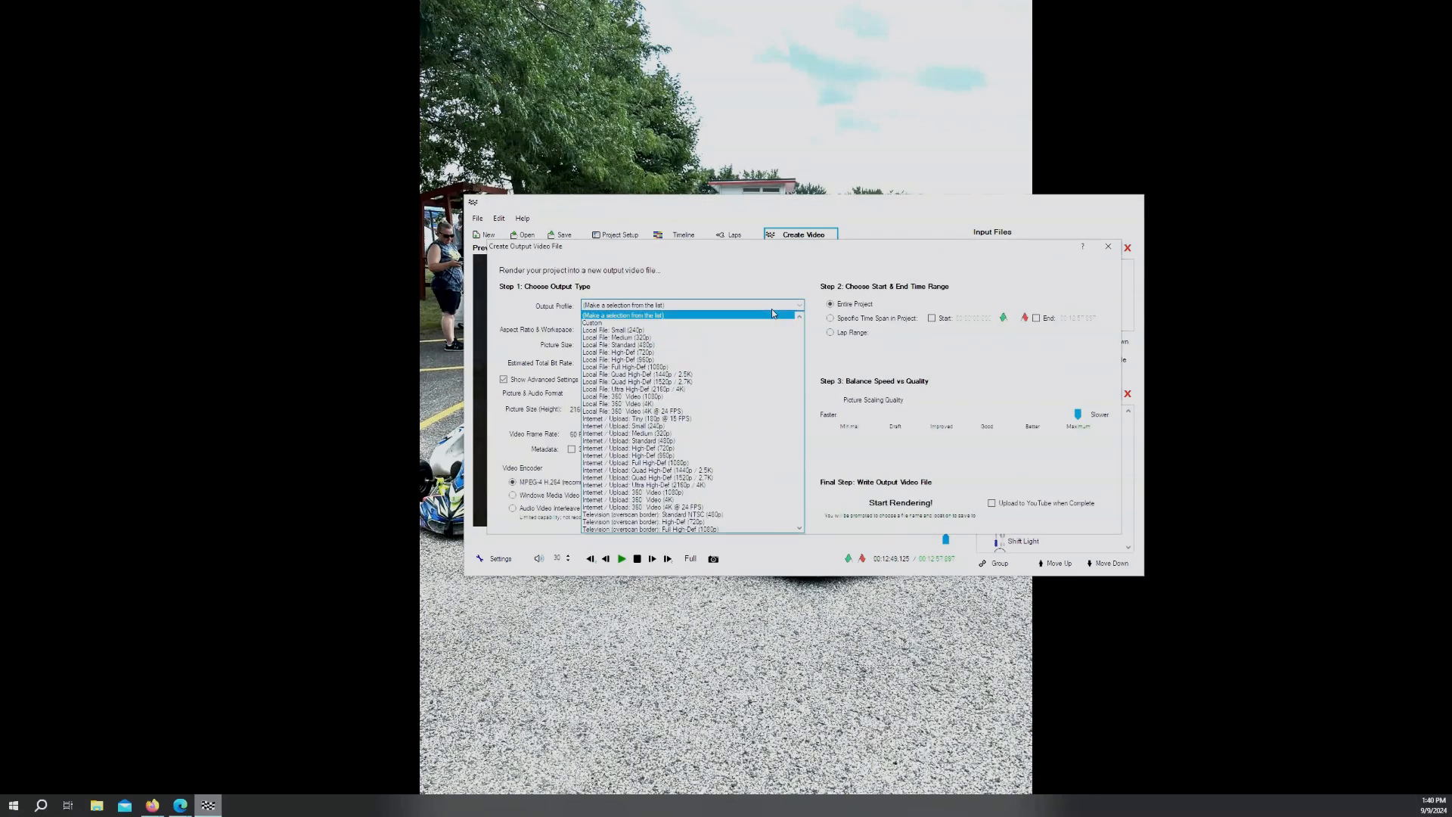
pyautogui.scroll(-1, 745, 484)
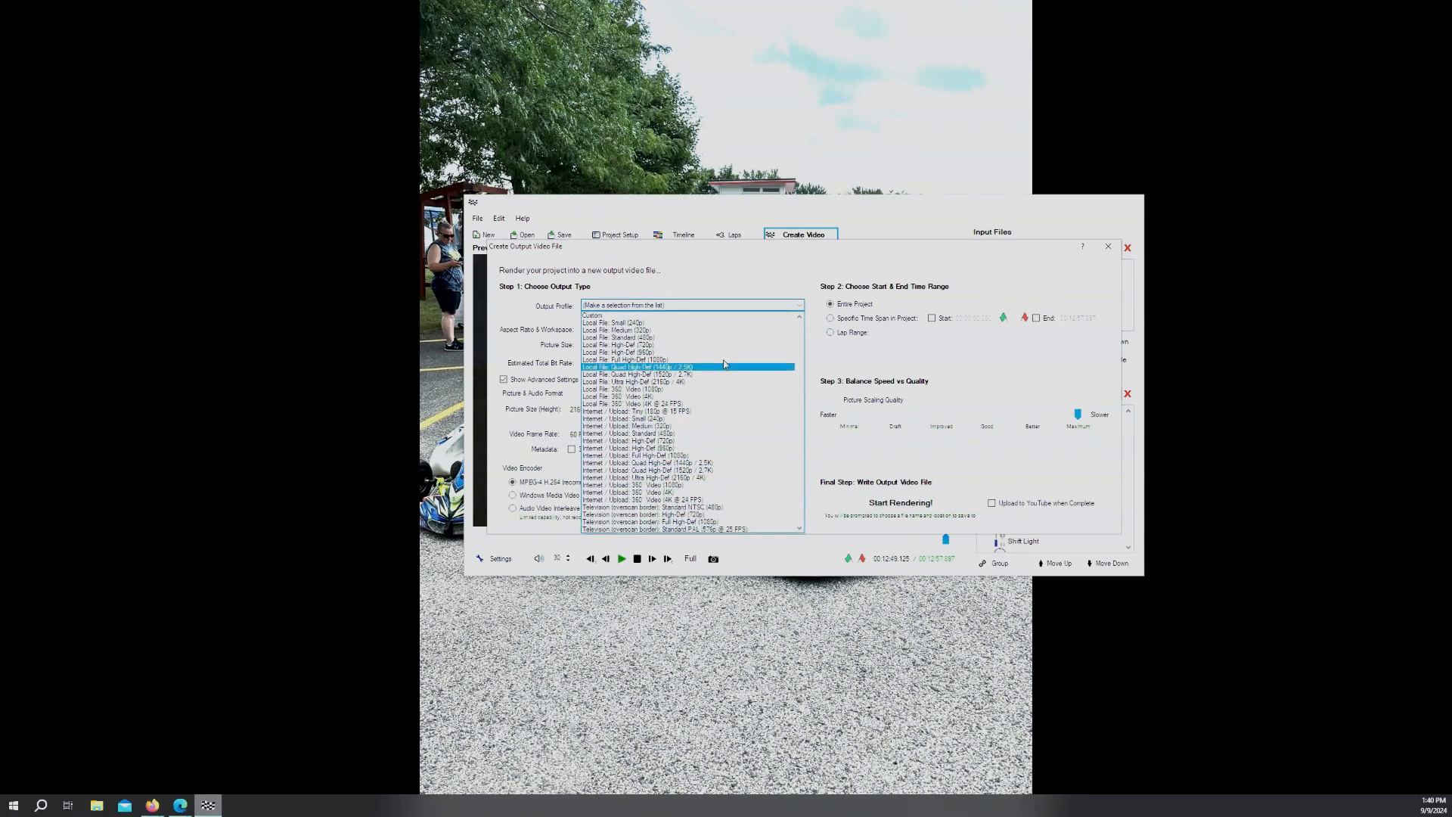
pyautogui.click(670, 493)
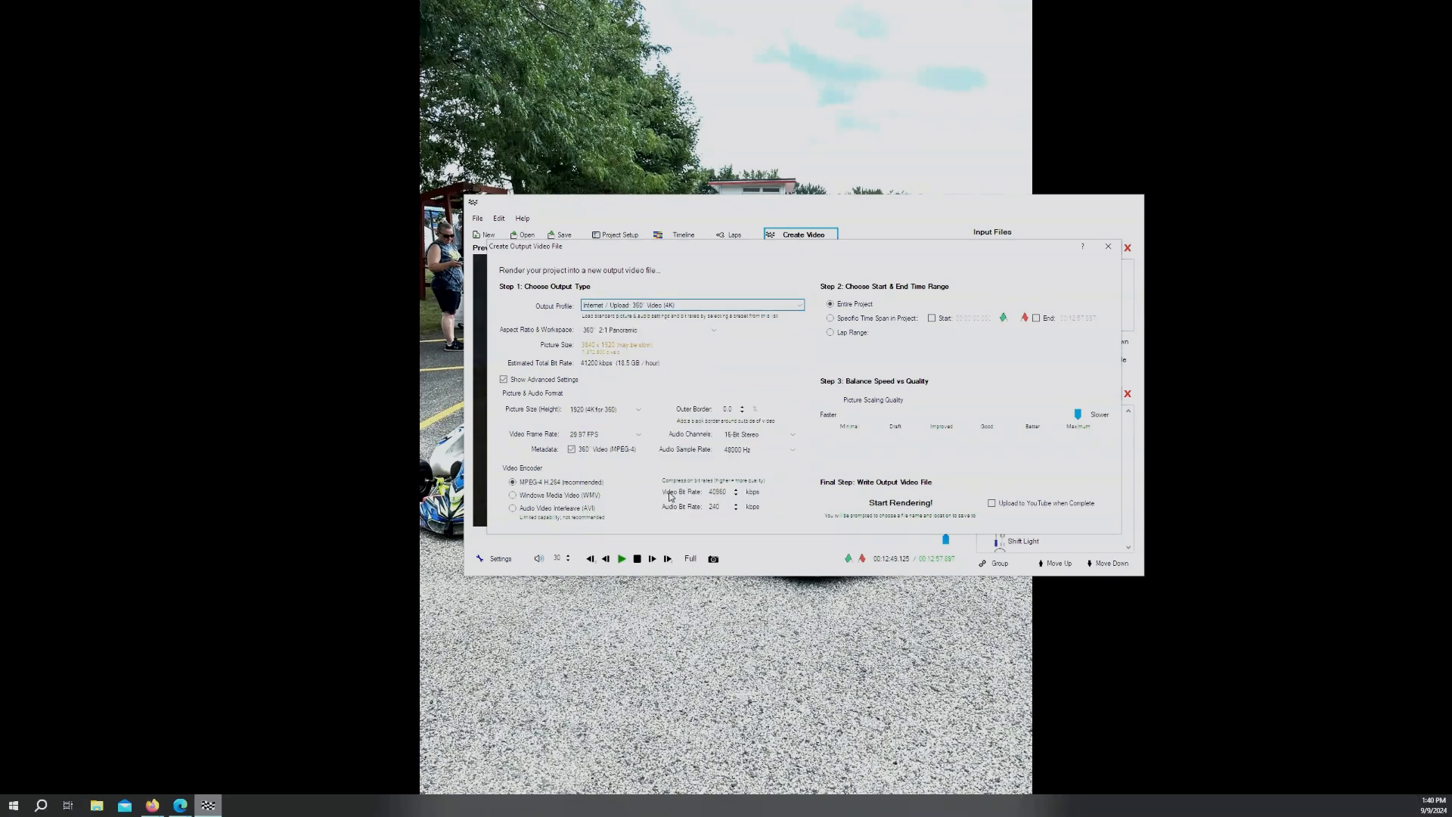
# Set the output to 16:9 Wide-Screen (Project Setting) with a 2160 (4K) picture height, choose its video frame rate, and close the settings without rendering
pyautogui.click(715, 331)
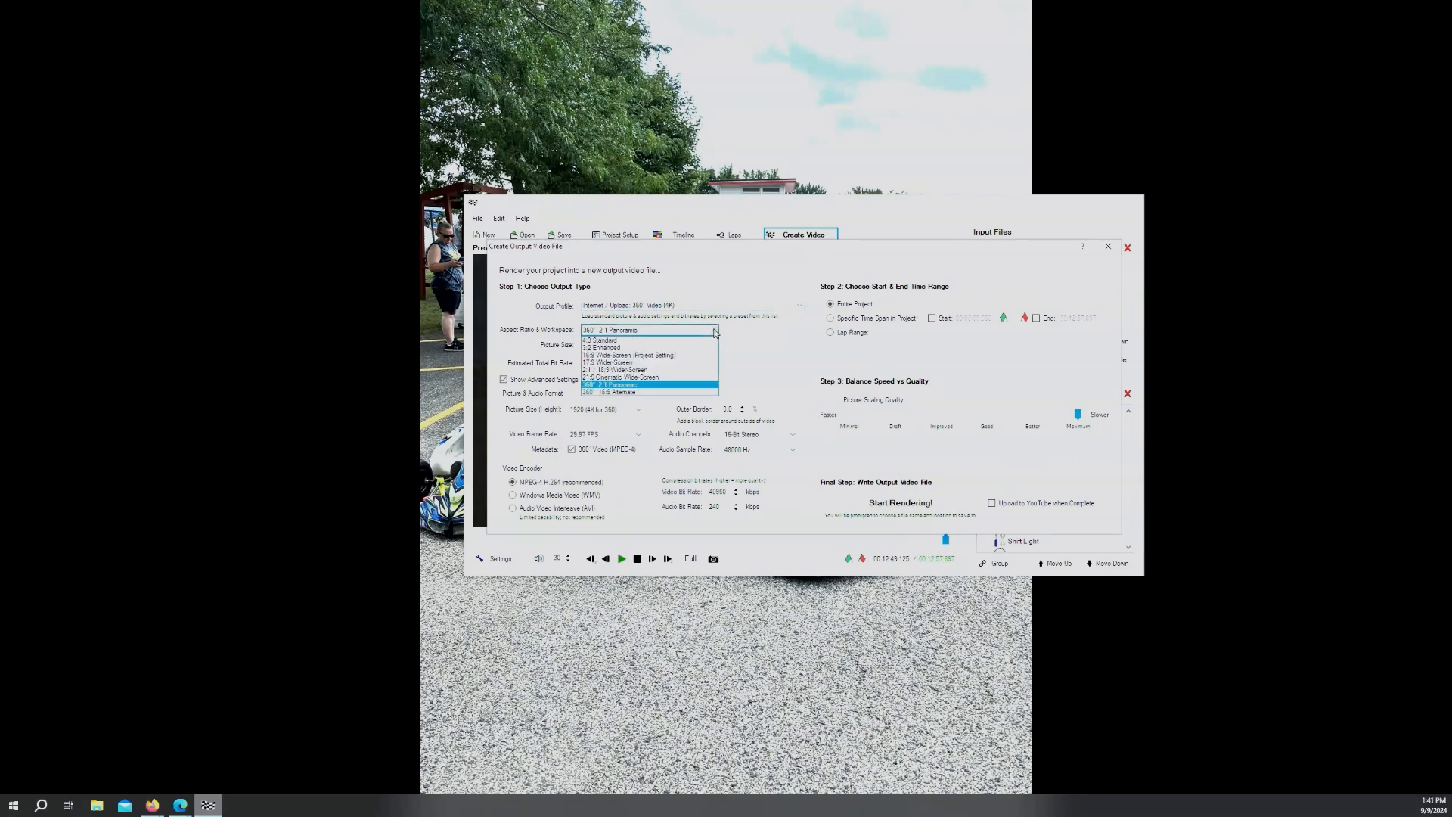
pyautogui.click(702, 356)
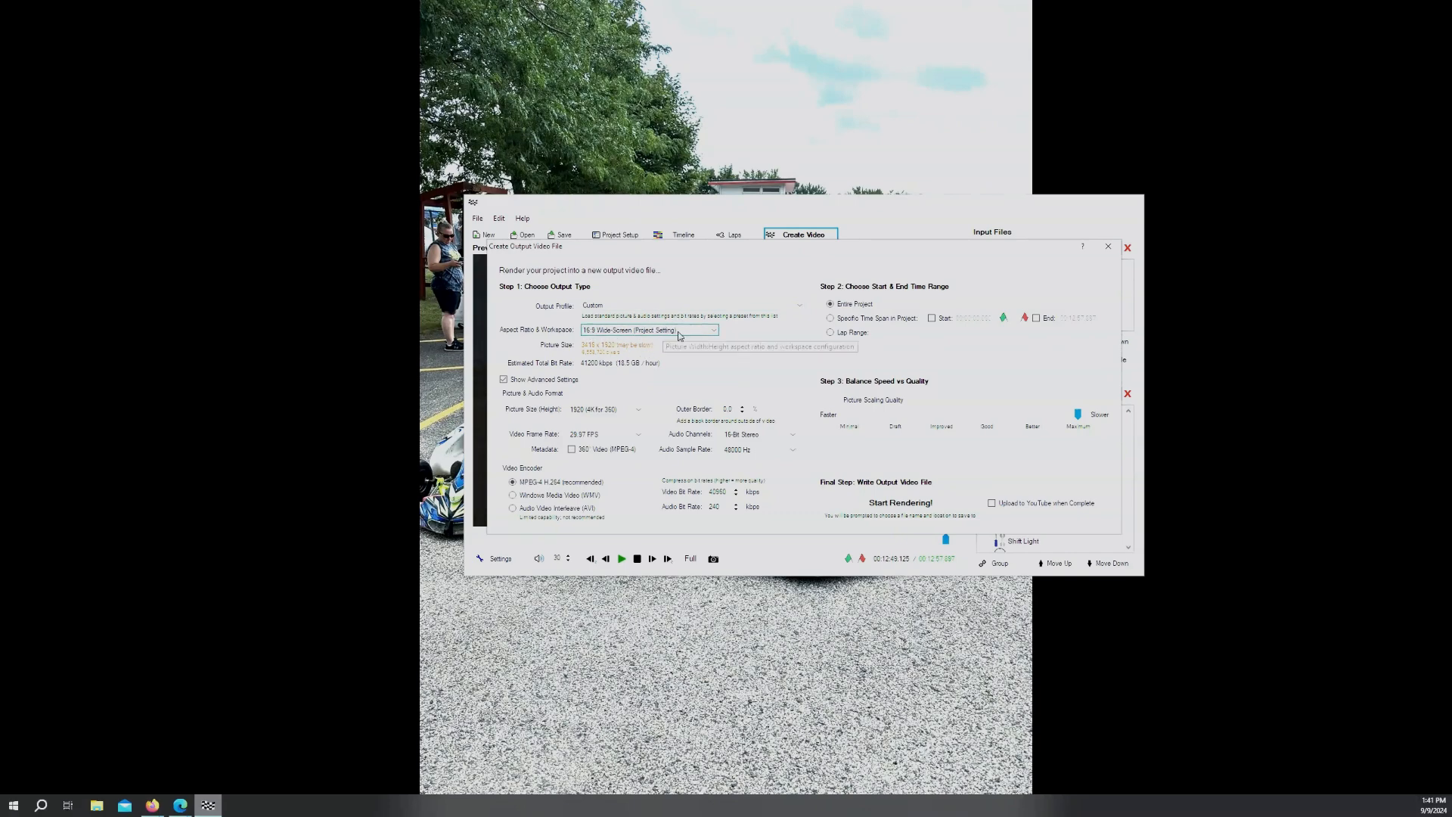
pyautogui.click(634, 412)
pyautogui.click(597, 538)
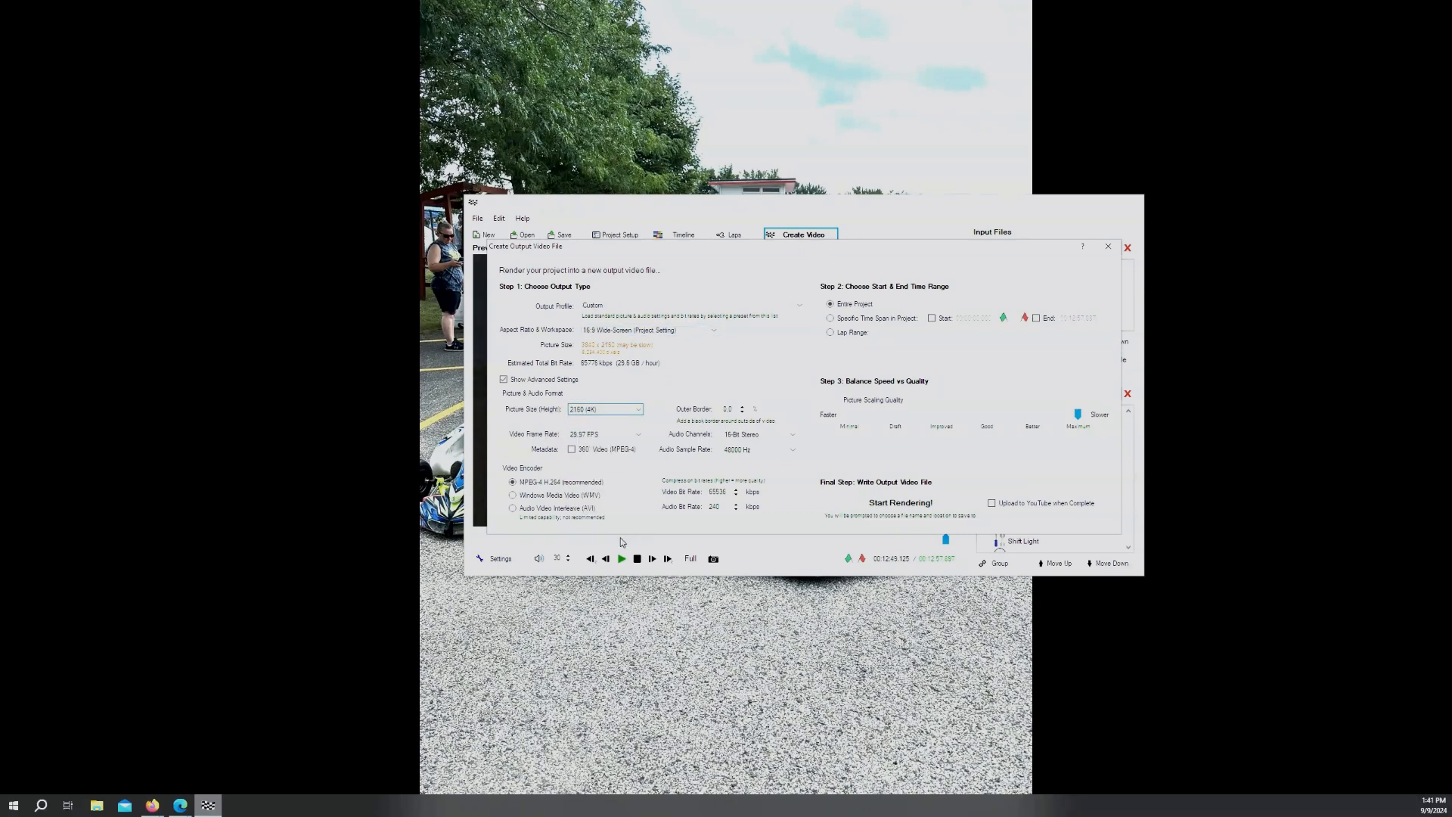
pyautogui.click(637, 436)
pyautogui.click(622, 540)
pyautogui.click(1108, 246)
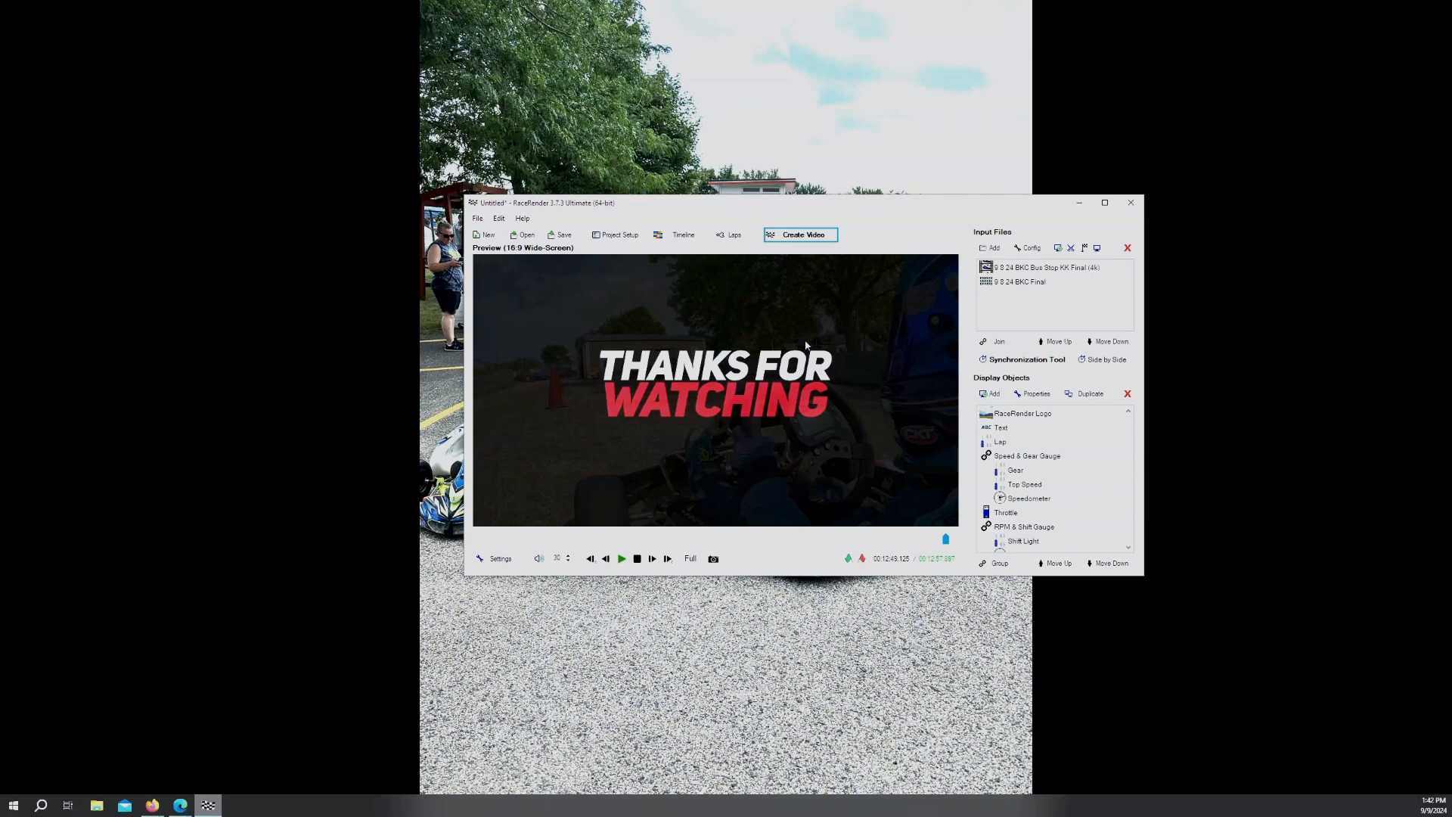
# Return the preview to the start of the project at 00:00:00.000 and switch to Microsoft Edge
pyautogui.moveTo(946, 538); pyautogui.dragTo(475, 540)
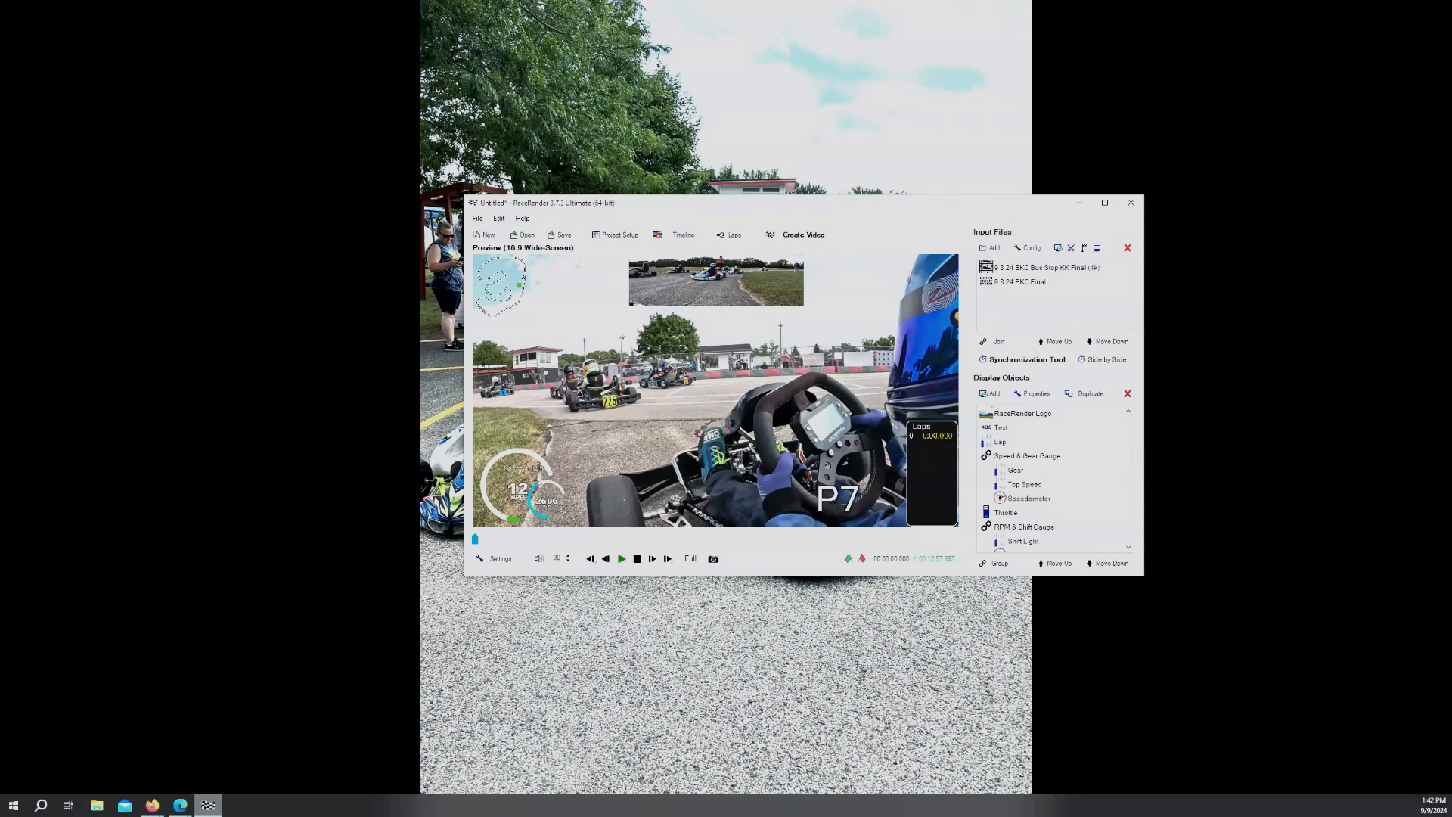
pyautogui.hotkey('alt', 'Tab')
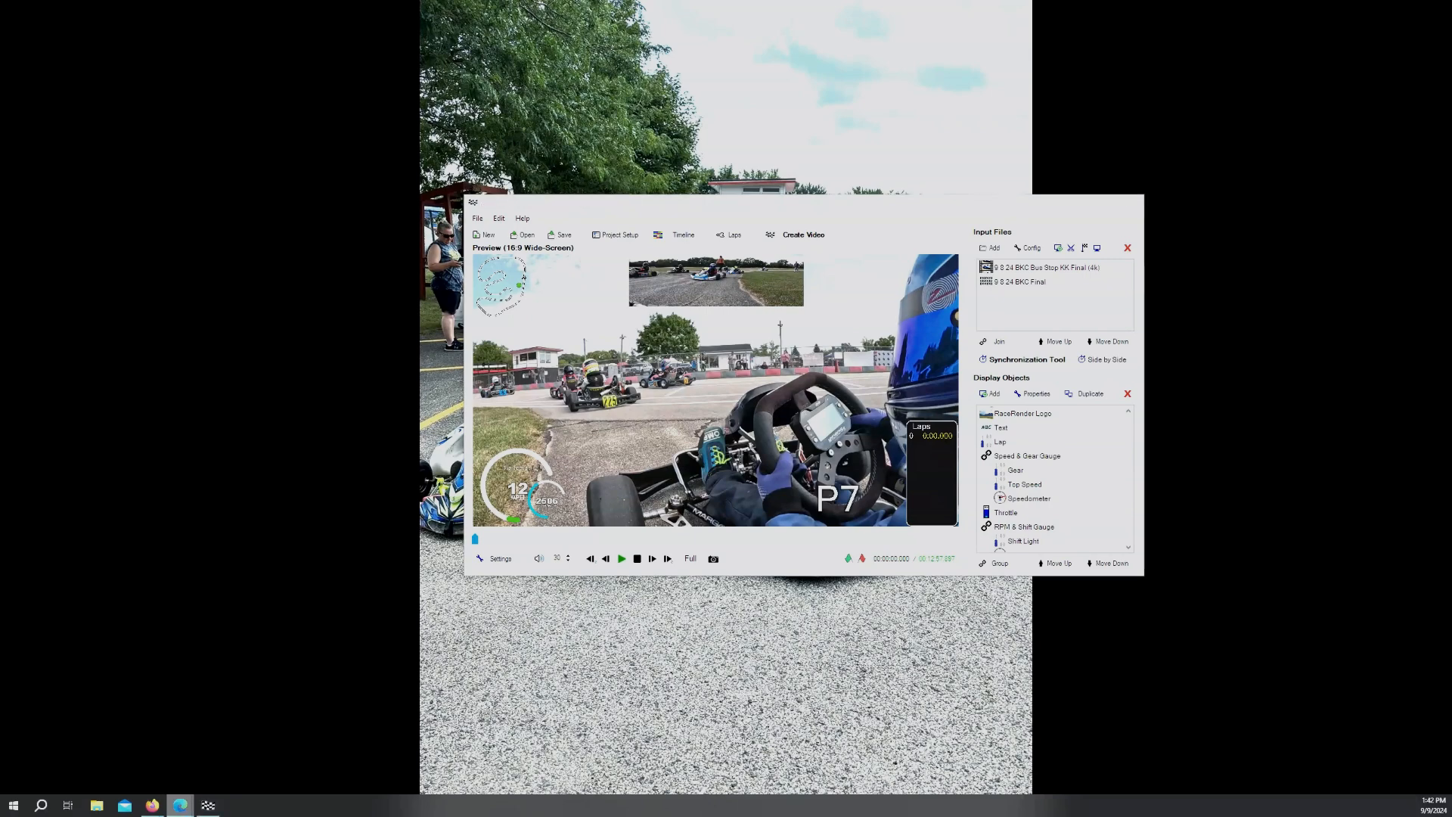